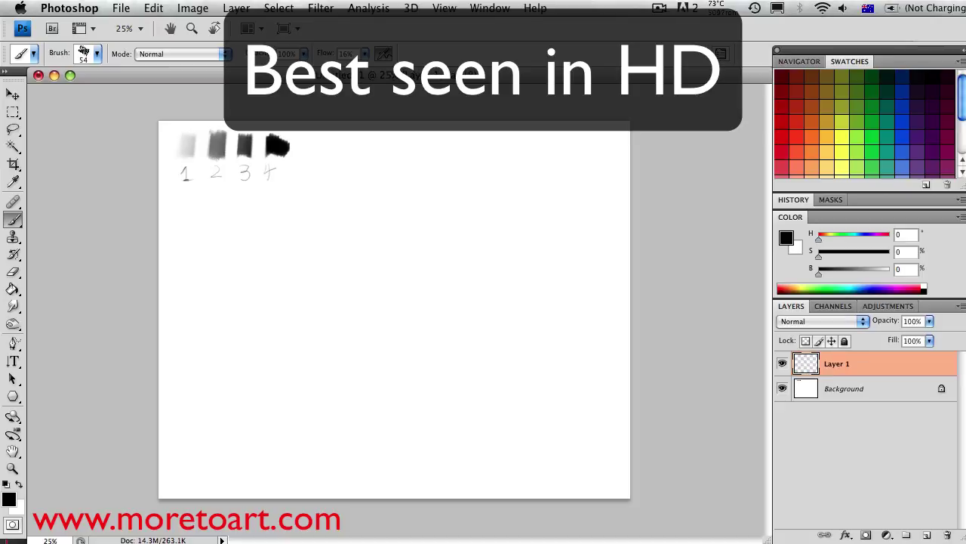
{"action": "left_click", "coordinate": [927, 535]}
- Add two new layers, zoom out to the whole page, and set the brush size to 20
{"action": "key", "text": "super+plus"}
{"action": "key", "text": "super+plus"}
{"action": "key", "text": "super+plus"}
{"action": "key", "text": "super+plus"}
{"action": "key", "text": "super+plus"}
{"action": "key", "text": "super+plus"}
{"action": "key", "text": "super+plus"}
{"action": "key", "text": "super+plus"}
{"action": "key", "text": "super+plus"}
{"action": "key", "text": "super+plus"}
{"action": "key", "text": "super+minus"}
{"action": "key", "text": "super+minus"}
{"action": "key", "text": "super+minus"}
{"action": "key", "text": "super+minus"}
{"action": "key", "text": "super+minus"}
{"action": "key", "text": "super+minus"}
{"action": "key", "text": "super+minus"}
{"action": "key", "text": "super+minus"}
{"action": "key", "text": "super+minus"}
{"action": "key", "text": "super+minus"}
{"action": "key", "text": "super+minus"}
{"action": "key", "text": "super+minus"}
{"action": "key", "text": "super+minus"}
{"action": "key", "text": "super+minus"}
{"action": "key", "text": "super+minus"}
{"action": "key", "text": "super+minus"}
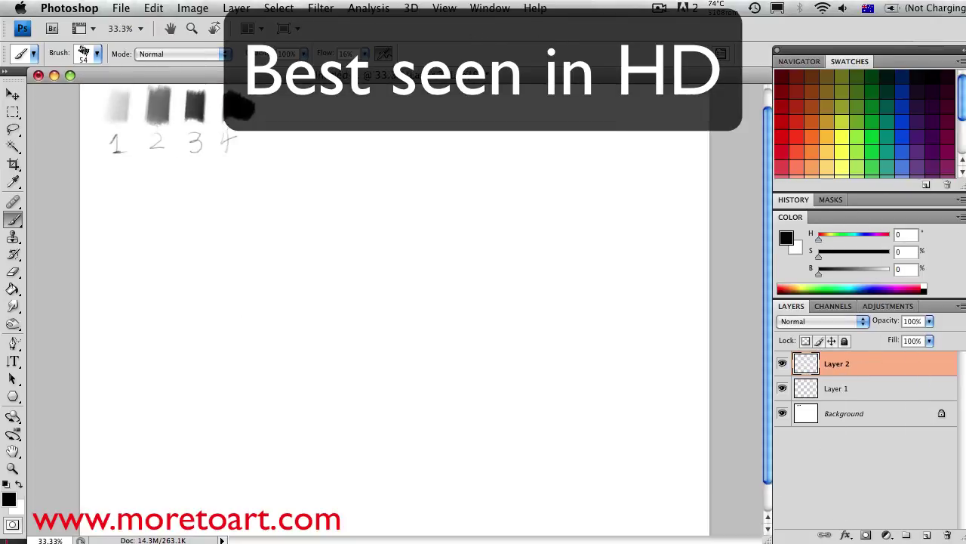
{"action": "right_click", "coordinate": [432, 299]}
{"action": "type", "text": "20"}
{"action": "key", "text": "Return"}
- Select a large elliptical area and give it a 6 px outside stroke, then deselect
{"action": "key", "text": "super+z"}
{"action": "left_click", "coordinate": [12, 112]}
{"action": "left_click_drag", "start_coordinate": [12, 111], "coordinate": [67, 129]}
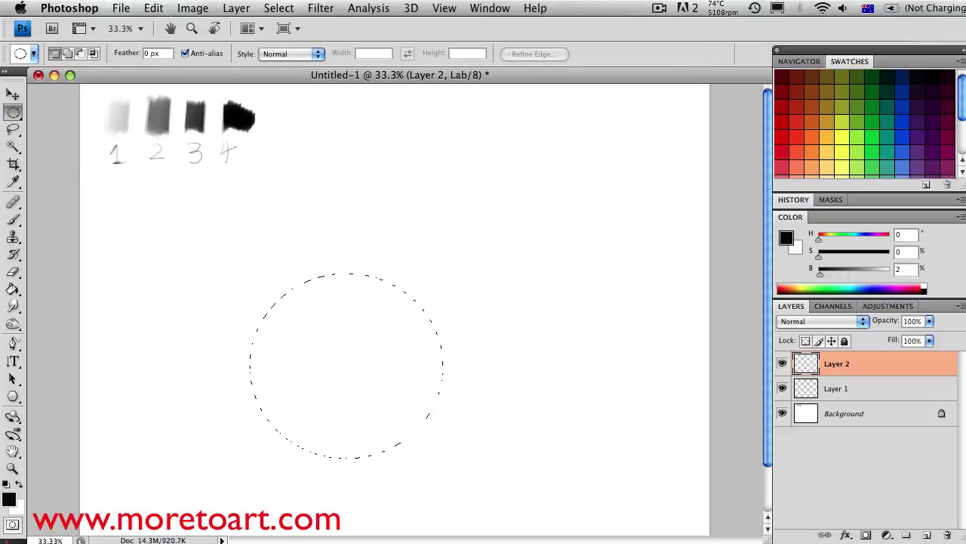
{"action": "left_click", "coordinate": [153, 8]}
{"action": "left_click", "coordinate": [144, 249]}
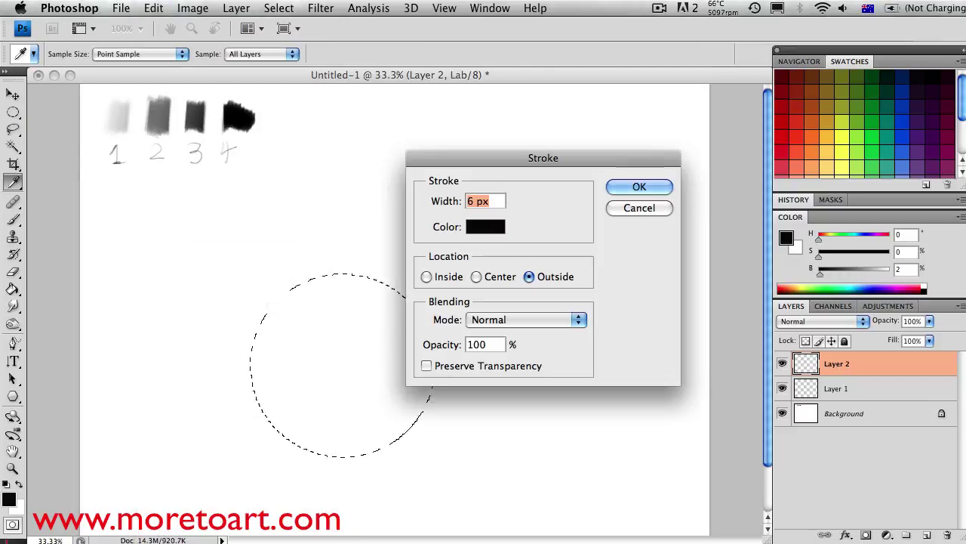
{"action": "key", "text": "Return"}
{"action": "key", "text": "super+d"}
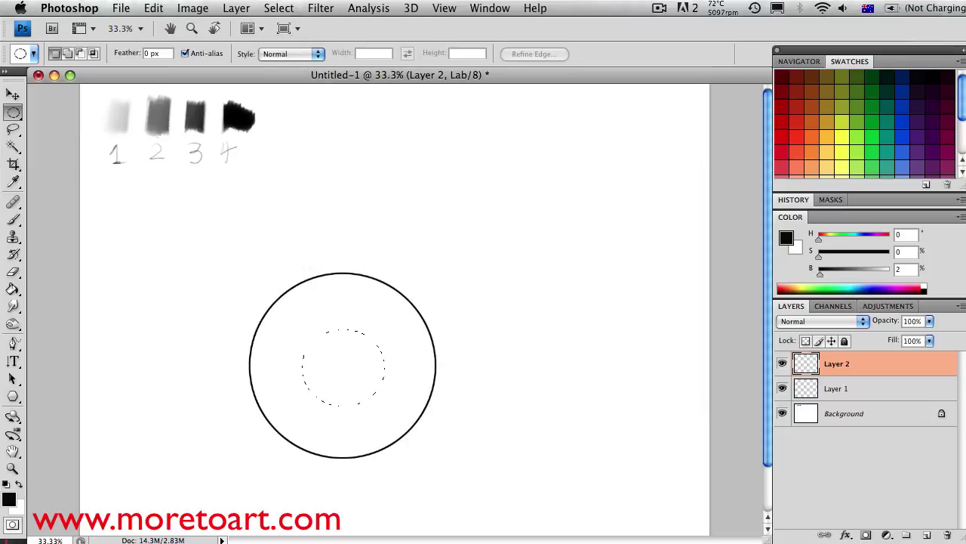
- Select a smaller inner circle, give it a 6 px outside stroke, and deselect
{"action": "left_click_drag", "start_coordinate": [362, 385], "coordinate": [383, 406]}
{"action": "left_click_drag", "start_coordinate": [344, 368], "coordinate": [355, 374]}
{"action": "key", "text": "Return"}
{"action": "left_click_drag", "start_coordinate": [302, 329], "coordinate": [383, 406]}
{"action": "left_click", "coordinate": [193, 7]}
{"action": "mouse_move", "coordinate": [154, 8]}
{"action": "left_click", "coordinate": [159, 249]}
{"action": "key", "text": "Return"}
{"action": "left_click", "coordinate": [279, 7]}
{"action": "left_click", "coordinate": [290, 39]}
- With the Brush, draw a straight horizontal line across the circles
{"action": "key", "text": "b"}
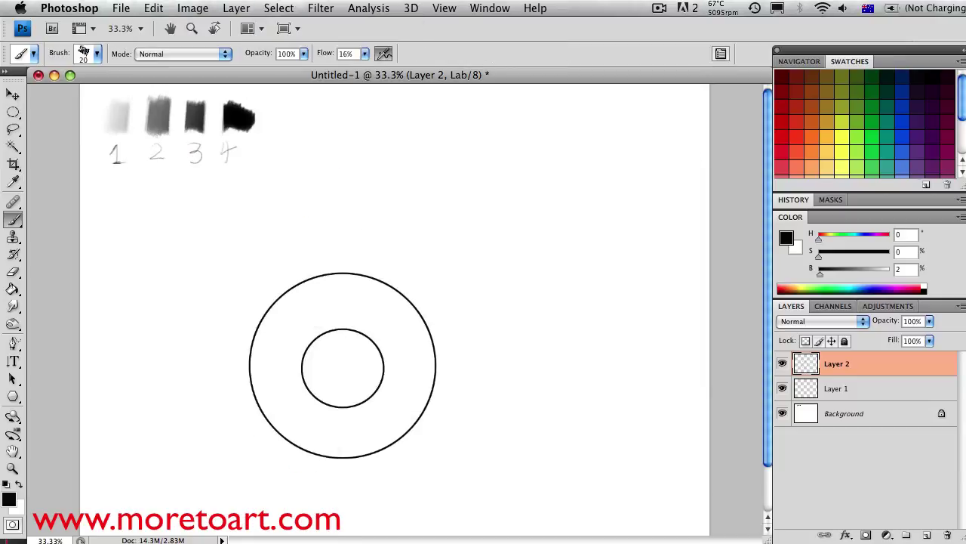
{"action": "left_click", "coordinate": [480, 368], "text": "shift"}
{"action": "left_click", "coordinate": [444, 7]}
{"action": "left_click", "coordinate": [468, 115]}
{"action": "key", "text": "super+minus"}
- Hand-letter 'EYE' above the circles, show Layer 2, and add a new layer
{"action": "left_click_drag", "start_coordinate": [260, 185], "coordinate": [301, 180]}
{"action": "left_click_drag", "start_coordinate": [261, 202], "coordinate": [293, 199]}
{"action": "left_click_drag", "start_coordinate": [262, 216], "coordinate": [296, 210]}
{"action": "left_click_drag", "start_coordinate": [332, 173], "coordinate": [305, 231]}
{"action": "left_click_drag", "start_coordinate": [345, 172], "coordinate": [340, 218]}
{"action": "left_click_drag", "start_coordinate": [345, 185], "coordinate": [396, 156]}
{"action": "left_click_drag", "start_coordinate": [346, 206], "coordinate": [384, 184]}
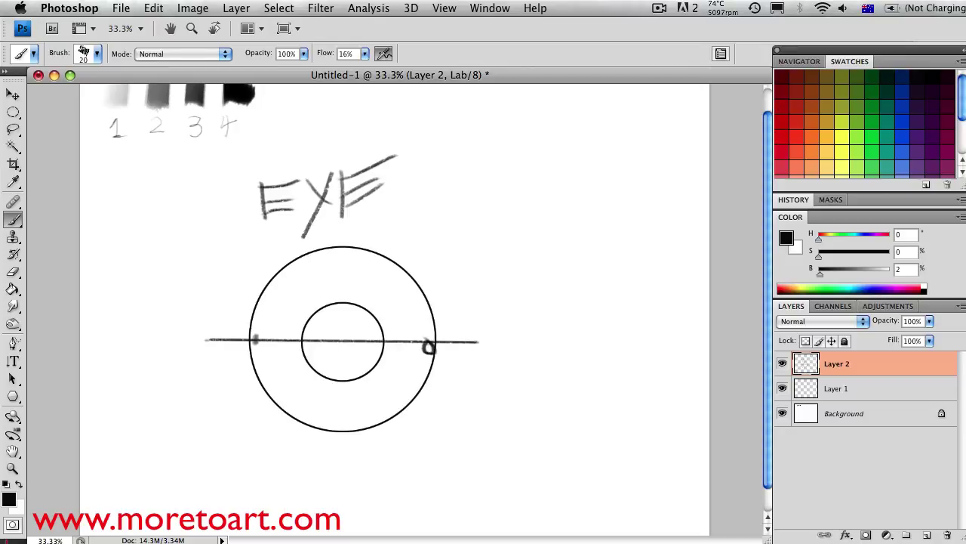
{"action": "left_click", "coordinate": [782, 363]}
{"action": "left_click", "coordinate": [926, 535]}
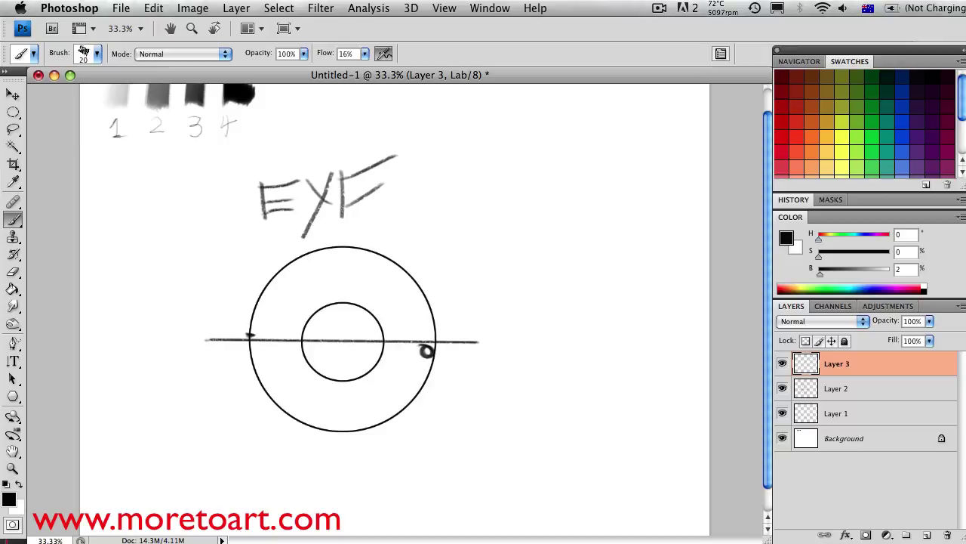
- Delete the empty Layer 3 and make Layer 1 visible again
{"action": "right_click", "coordinate": [831, 363]}
{"action": "left_click", "coordinate": [830, 363]}
{"action": "right_click", "coordinate": [831, 363]}
{"action": "left_click", "coordinate": [873, 351]}
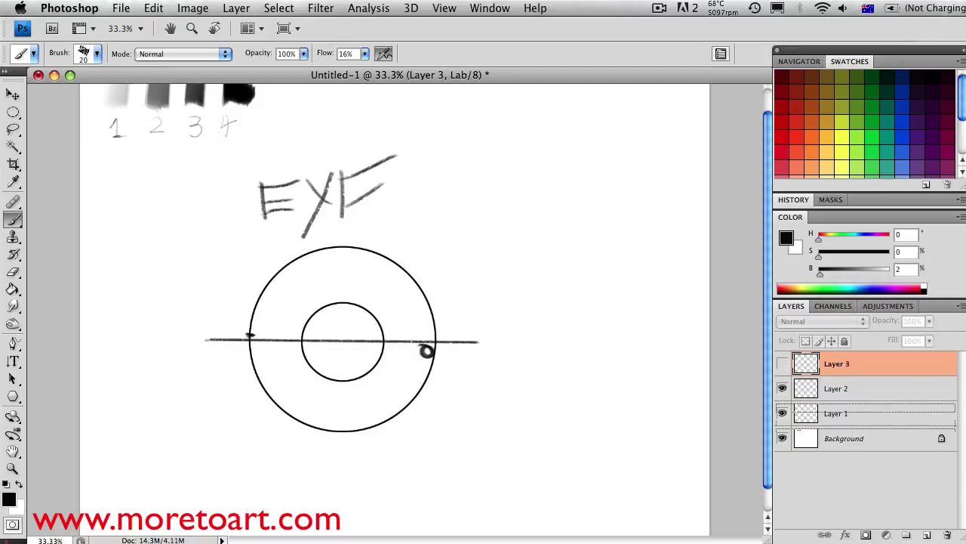
{"action": "left_click", "coordinate": [782, 388]}
- Duplicate Layer 2 twice, spread the three eye templates side by side, and add a new layer
{"action": "key", "text": "ctrl+j"}
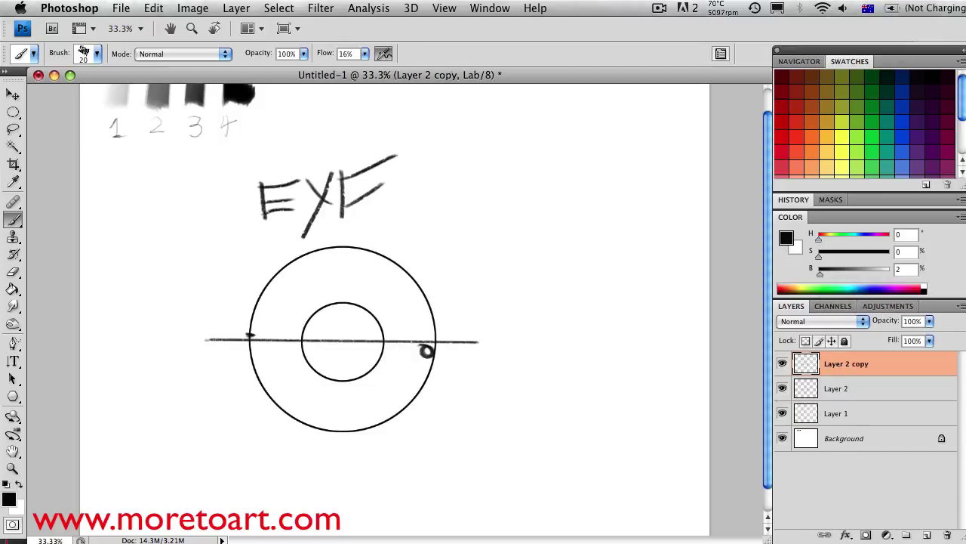
{"action": "key", "text": "ctrl+j"}
{"action": "left_click_drag", "start_coordinate": [343, 340], "coordinate": [595, 336]}
{"action": "key", "text": "alt+bracketleft"}
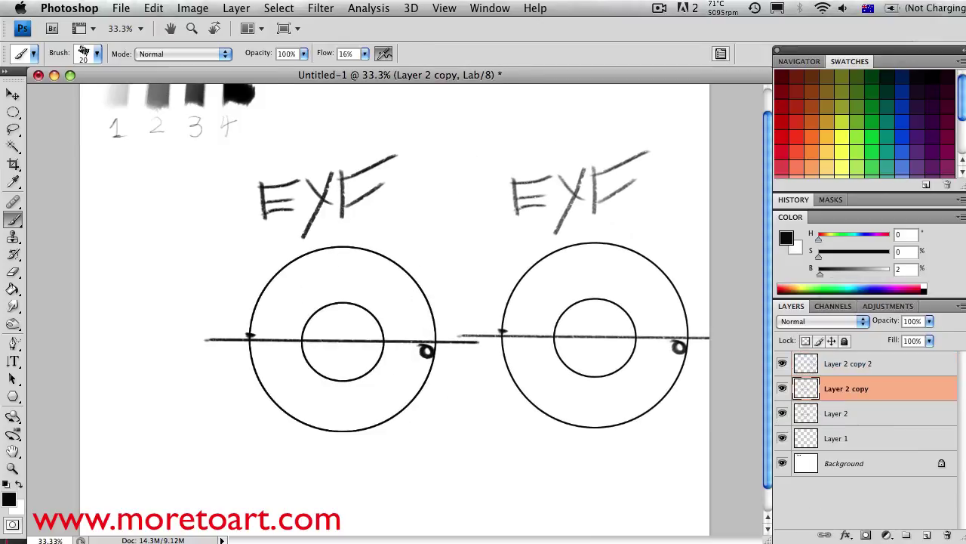
{"action": "left_click_drag", "start_coordinate": [343, 340], "coordinate": [181, 338]}
{"action": "key", "text": "alt+bracketleft"}
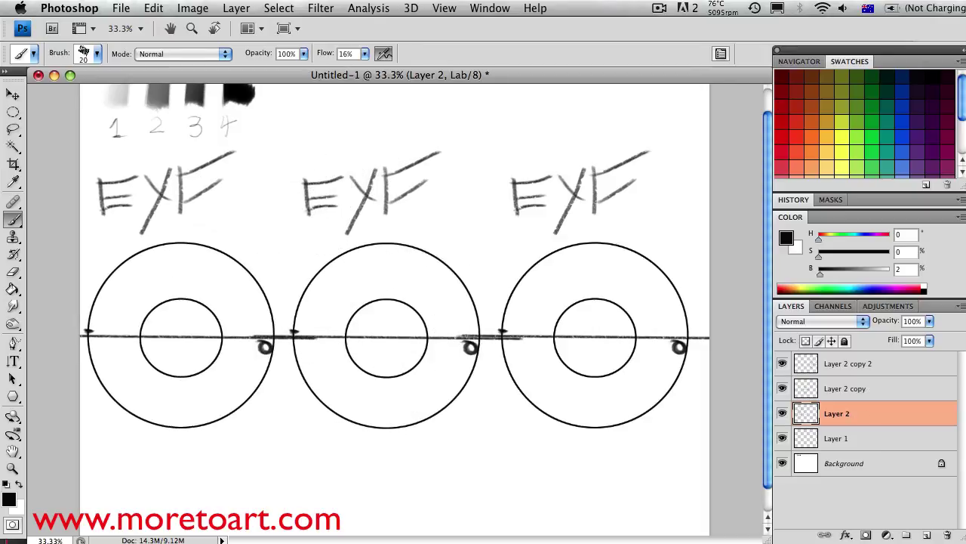
{"action": "key", "text": "ctrl+shift+alt+n"}
- On the top layer, sketch lid strokes for the left, middle and right eyes
{"action": "key", "text": "ctrl+shift+bracketright"}
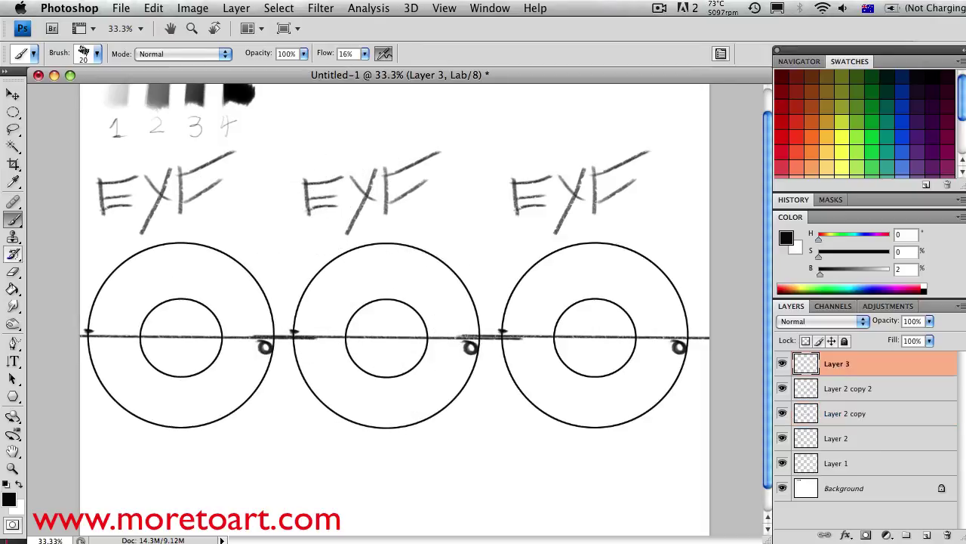
{"action": "left_click_drag", "start_coordinate": [147, 307], "coordinate": [214, 304]}
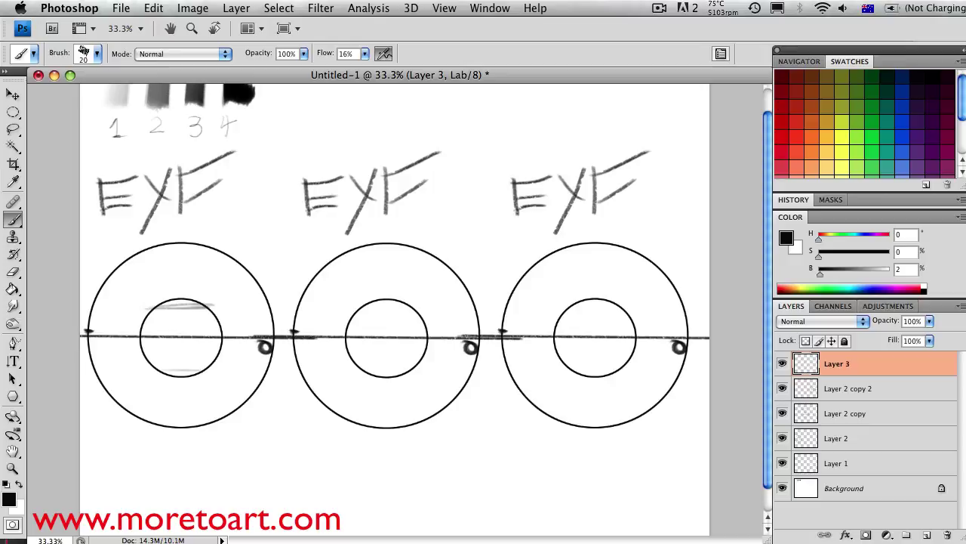
{"action": "left_click_drag", "start_coordinate": [148, 311], "coordinate": [218, 306]}
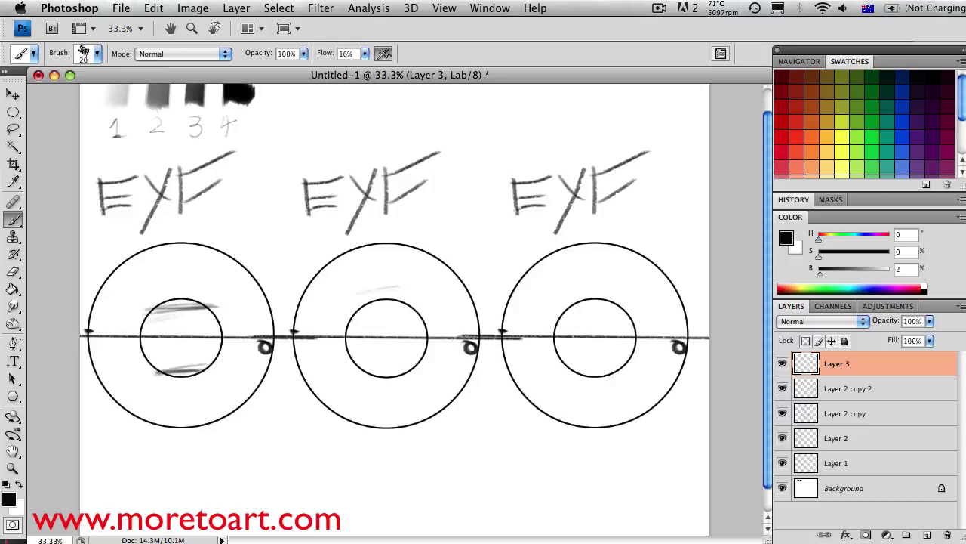
{"action": "left_click_drag", "start_coordinate": [343, 290], "coordinate": [420, 288]}
{"action": "left_click_drag", "start_coordinate": [330, 375], "coordinate": [429, 376]}
{"action": "left_click_drag", "start_coordinate": [334, 292], "coordinate": [437, 285]}
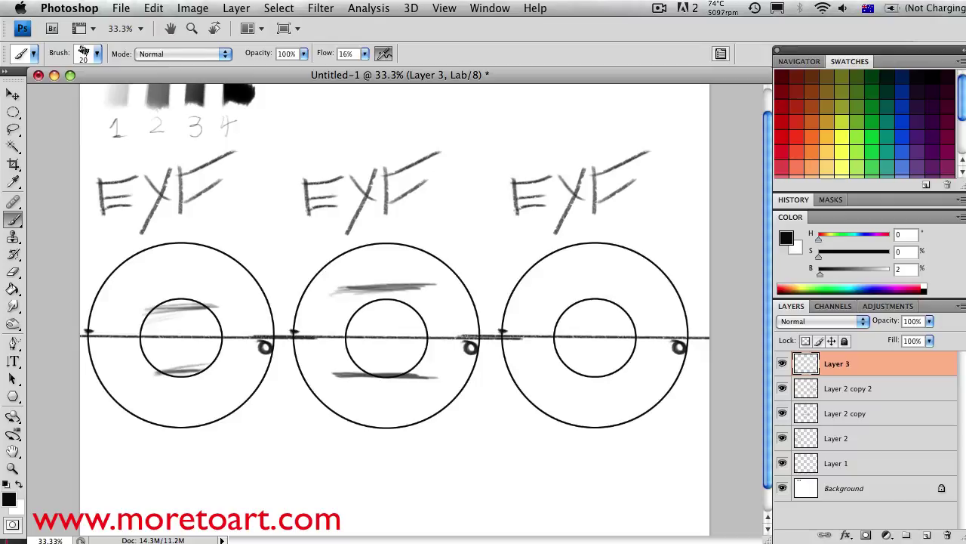
{"action": "left_click_drag", "start_coordinate": [548, 333], "coordinate": [610, 329]}
{"action": "left_click_drag", "start_coordinate": [554, 326], "coordinate": [634, 324]}
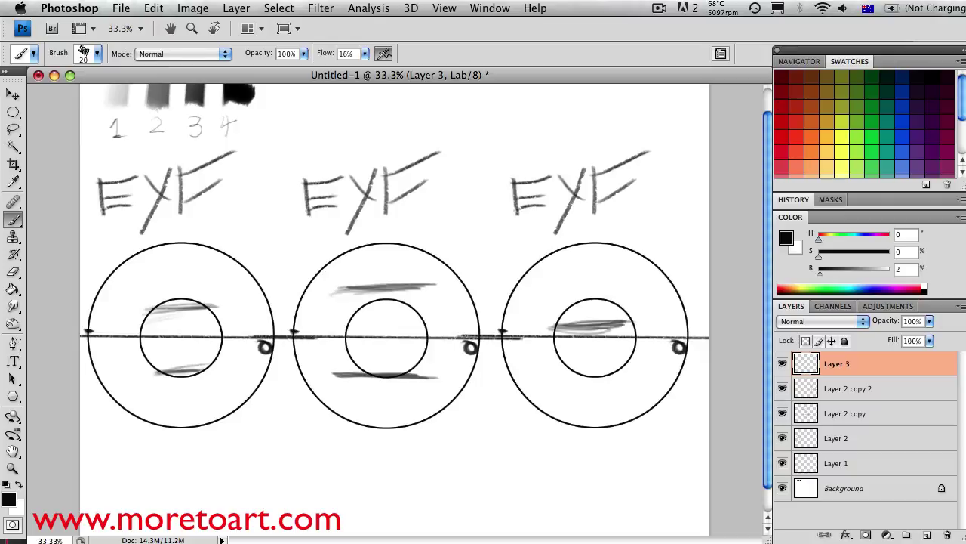
{"action": "left_click_drag", "start_coordinate": [551, 370], "coordinate": [646, 372]}
{"action": "left_click_drag", "start_coordinate": [558, 327], "coordinate": [647, 328]}
- Hand-write 'Norm' under the left eye and 'Shocked' under the middle eye
{"action": "scroll", "coordinate": [393, 302], "scroll_direction": "down", "scroll_amount": 2}
{"action": "mouse_move", "coordinate": [117, 468]}
{"action": "left_mouse_down"}
{"action": "mouse_move", "coordinate": [120, 432]}
{"action": "mouse_move", "coordinate": [149, 415]}
{"action": "left_mouse_up"}
{"action": "left_click_drag", "start_coordinate": [166, 428], "coordinate": [163, 429]}
{"action": "left_click_drag", "start_coordinate": [209, 468], "coordinate": [238, 431]}
{"action": "mouse_move", "coordinate": [338, 462]}
{"action": "left_mouse_down"}
{"action": "mouse_move", "coordinate": [373, 455]}
{"action": "mouse_move", "coordinate": [339, 424]}
{"action": "left_mouse_up"}
{"action": "mouse_move", "coordinate": [379, 422]}
{"action": "left_mouse_down"}
{"action": "mouse_move", "coordinate": [403, 467]}
{"action": "mouse_move", "coordinate": [445, 455]}
{"action": "left_mouse_up"}
{"action": "left_click_drag", "start_coordinate": [453, 427], "coordinate": [473, 468]}
{"action": "left_click_drag", "start_coordinate": [475, 453], "coordinate": [502, 432]}
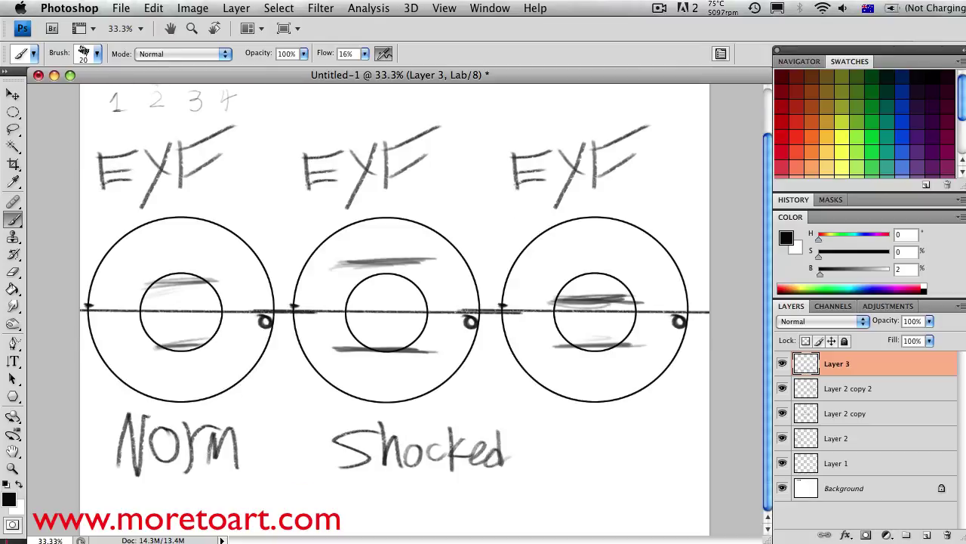
- Hand-write 'Stoned/Sleepy' under the right eye, then merge the right template layer down
{"action": "left_click_drag", "start_coordinate": [569, 427], "coordinate": [541, 462]}
{"action": "left_click_drag", "start_coordinate": [580, 424], "coordinate": [583, 465]}
{"action": "left_click_drag", "start_coordinate": [566, 438], "coordinate": [657, 450]}
{"action": "left_click_drag", "start_coordinate": [671, 432], "coordinate": [669, 495]}
{"action": "left_click_drag", "start_coordinate": [558, 500], "coordinate": [538, 521]}
{"action": "mouse_move", "coordinate": [563, 491]}
{"action": "left_mouse_down"}
{"action": "mouse_move", "coordinate": [565, 521]}
{"action": "mouse_move", "coordinate": [582, 517]}
{"action": "left_mouse_up"}
{"action": "left_click_drag", "start_coordinate": [589, 511], "coordinate": [606, 516]}
{"action": "left_click_drag", "start_coordinate": [617, 500], "coordinate": [618, 527]}
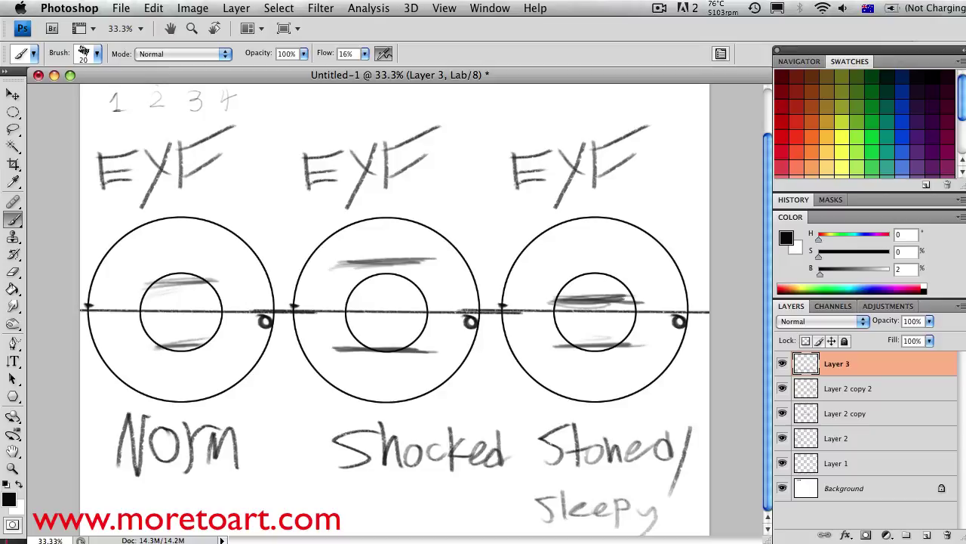
{"action": "left_click", "coordinate": [849, 388]}
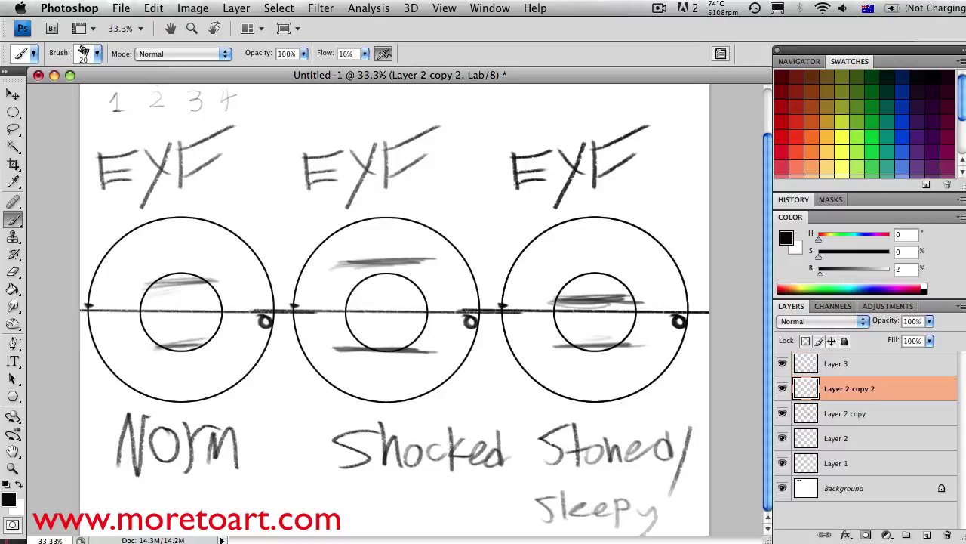
{"action": "key", "text": "Delete"}
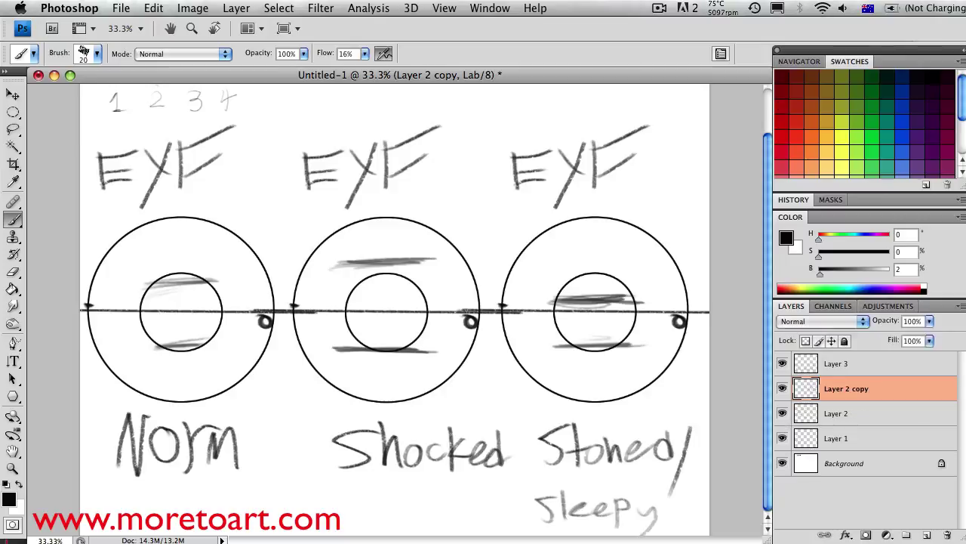
- Merge the templates into Layer 2, fade its opacity, and add a layer above the lid sketches
{"action": "key", "text": "Delete"}
{"action": "mouse_move", "coordinate": [929, 321]}
{"action": "left_mouse_down"}
{"action": "mouse_move", "coordinate": [860, 334]}
{"action": "mouse_move", "coordinate": [936, 334]}
{"action": "left_mouse_up"}
{"action": "left_click", "coordinate": [927, 534]}
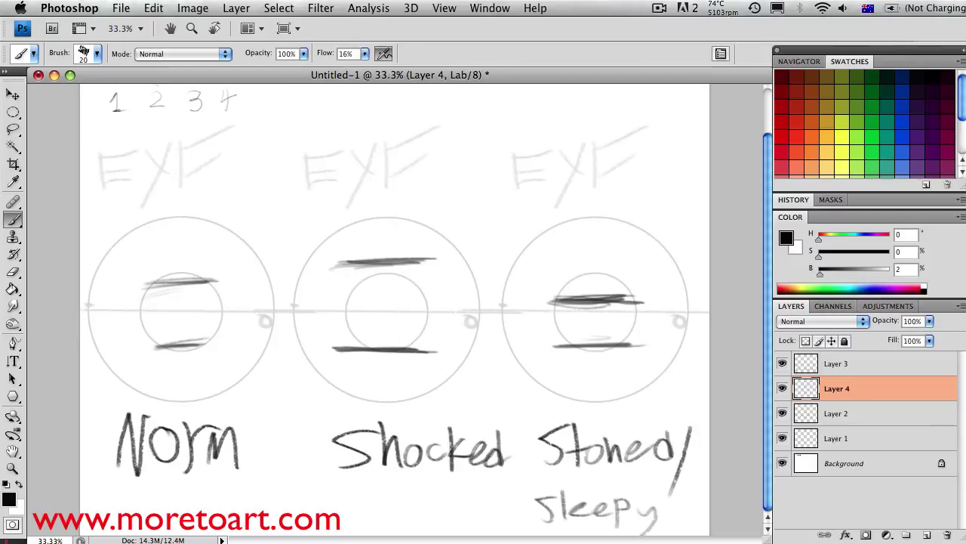
{"action": "left_click", "coordinate": [836, 363]}
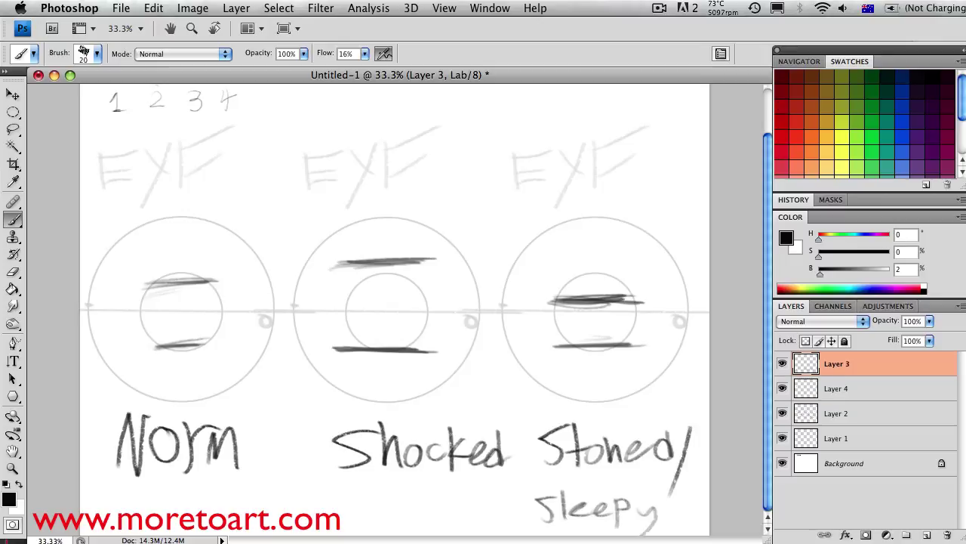
{"action": "key", "text": "super+alt+shift+n"}
- Zoom in on the eyes and set a black brush of size 14
{"action": "key", "text": "super+equal"}
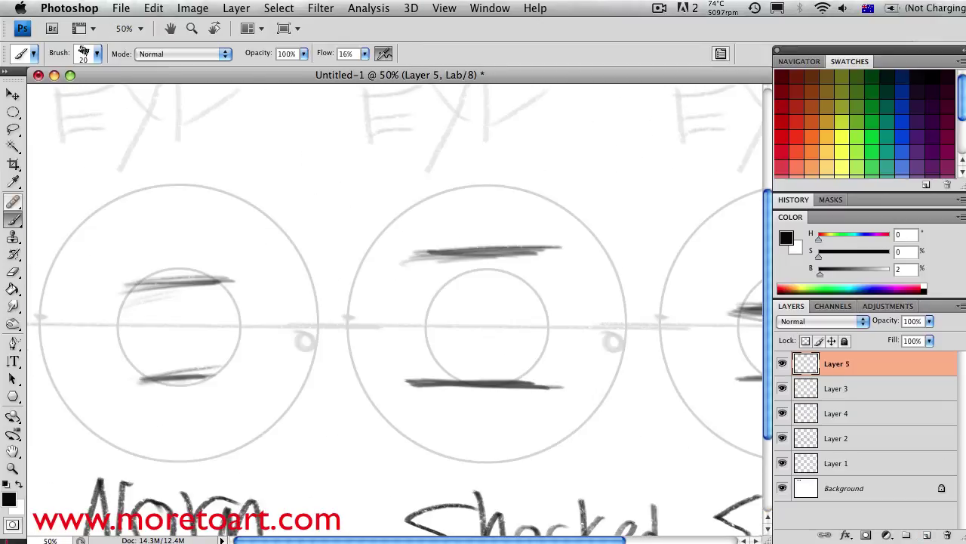
{"action": "key", "text": "d"}
{"action": "right_click", "coordinate": [79, 322]}
{"action": "type", "text": "14"}
{"action": "key", "text": "Return"}
- Draw the left eye's almond outline with upper and lower lids
{"action": "mouse_move", "coordinate": [101, 362]}
{"action": "left_mouse_down"}
{"action": "mouse_move", "coordinate": [208, 377]}
{"action": "mouse_move", "coordinate": [309, 343]}
{"action": "mouse_move", "coordinate": [246, 280]}
{"action": "mouse_move", "coordinate": [185, 278]}
{"action": "left_mouse_up"}
{"action": "mouse_move", "coordinate": [49, 323]}
{"action": "left_mouse_down"}
{"action": "mouse_move", "coordinate": [142, 280]}
{"action": "mouse_move", "coordinate": [198, 269]}
{"action": "left_mouse_up"}
{"action": "left_click_drag", "start_coordinate": [147, 285], "coordinate": [222, 272]}
- Outline the wide-open middle eye with full upper and lower lids meeting at both corners
{"action": "scroll", "coordinate": [392, 309], "scroll_direction": "right", "scroll_amount": 2}
{"action": "scroll", "coordinate": [393, 310], "scroll_direction": "down", "scroll_amount": 1}
{"action": "mouse_move", "coordinate": [324, 308]}
{"action": "left_mouse_down"}
{"action": "mouse_move", "coordinate": [374, 349]}
{"action": "mouse_move", "coordinate": [540, 375]}
{"action": "mouse_move", "coordinate": [568, 353]}
{"action": "left_mouse_up"}
{"action": "left_click_drag", "start_coordinate": [495, 379], "coordinate": [596, 324]}
{"action": "mouse_move", "coordinate": [347, 331]}
{"action": "left_mouse_down"}
{"action": "mouse_move", "coordinate": [435, 369]}
{"action": "mouse_move", "coordinate": [529, 373]}
{"action": "left_mouse_up"}
{"action": "left_click_drag", "start_coordinate": [477, 379], "coordinate": [578, 346]}
{"action": "left_click_drag", "start_coordinate": [325, 309], "coordinate": [415, 244]}
{"action": "left_click_drag", "start_coordinate": [349, 288], "coordinate": [460, 234]}
{"action": "left_click_drag", "start_coordinate": [330, 302], "coordinate": [456, 232]}
{"action": "left_click_drag", "start_coordinate": [477, 229], "coordinate": [531, 225]}
{"action": "mouse_move", "coordinate": [472, 248]}
{"action": "left_mouse_down"}
{"action": "mouse_move", "coordinate": [589, 320]}
{"action": "mouse_move", "coordinate": [568, 271]}
{"action": "left_mouse_up"}
{"action": "left_click_drag", "start_coordinate": [590, 311], "coordinate": [579, 346]}
{"action": "left_click_drag", "start_coordinate": [497, 248], "coordinate": [601, 329]}
- Outline the sleepy right eye's corners and heavy lower lid
{"action": "scroll", "coordinate": [393, 302], "scroll_direction": "right", "scroll_amount": 10}
{"action": "scroll", "coordinate": [393, 302], "scroll_direction": "down", "scroll_amount": 1}
{"action": "left_click_drag", "start_coordinate": [521, 287], "coordinate": [462, 307]}
{"action": "mouse_move", "coordinate": [468, 303]}
{"action": "left_mouse_down"}
{"action": "mouse_move", "coordinate": [528, 345]}
{"action": "mouse_move", "coordinate": [562, 354]}
{"action": "left_mouse_up"}
{"action": "left_click_drag", "start_coordinate": [484, 317], "coordinate": [551, 366]}
{"action": "mouse_move", "coordinate": [654, 357]}
{"action": "left_mouse_down"}
{"action": "mouse_move", "coordinate": [733, 320]}
{"action": "mouse_move", "coordinate": [646, 356]}
{"action": "left_mouse_up"}
{"action": "left_click_drag", "start_coordinate": [506, 336], "coordinate": [681, 341]}
{"action": "left_click_drag", "start_coordinate": [542, 288], "coordinate": [464, 310]}
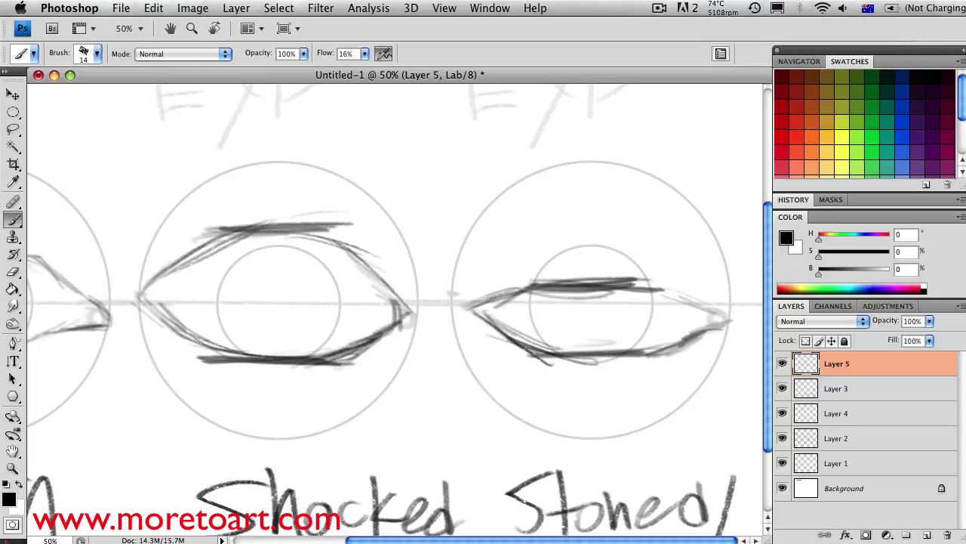
- Zoom back out to the whole sheet and reduce the brush size to 11
{"action": "key", "text": "super+minus"}
{"action": "right_click", "coordinate": [496, 377]}
{"action": "left_click_drag", "start_coordinate": [559, 280], "coordinate": [543, 280]}
{"action": "key", "text": "Return"}
- On a new top layer, draw a short diagonal mark above the eyes and enlarge the brush to 81
{"action": "left_click", "coordinate": [927, 534]}
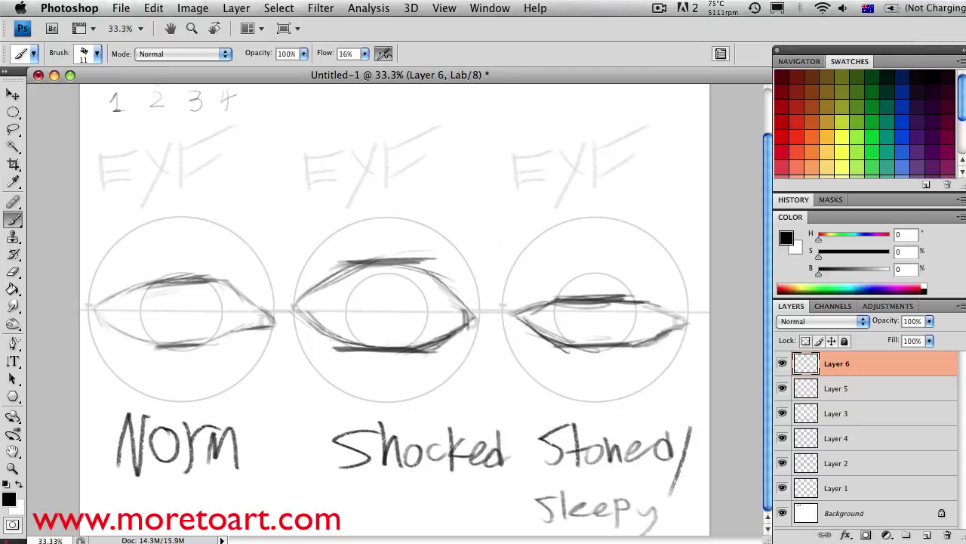
{"action": "left_click_drag", "start_coordinate": [684, 155], "coordinate": [661, 201]}
{"action": "key", "text": "super+z"}
{"action": "left_click_drag", "start_coordinate": [489, 181], "coordinate": [459, 230]}
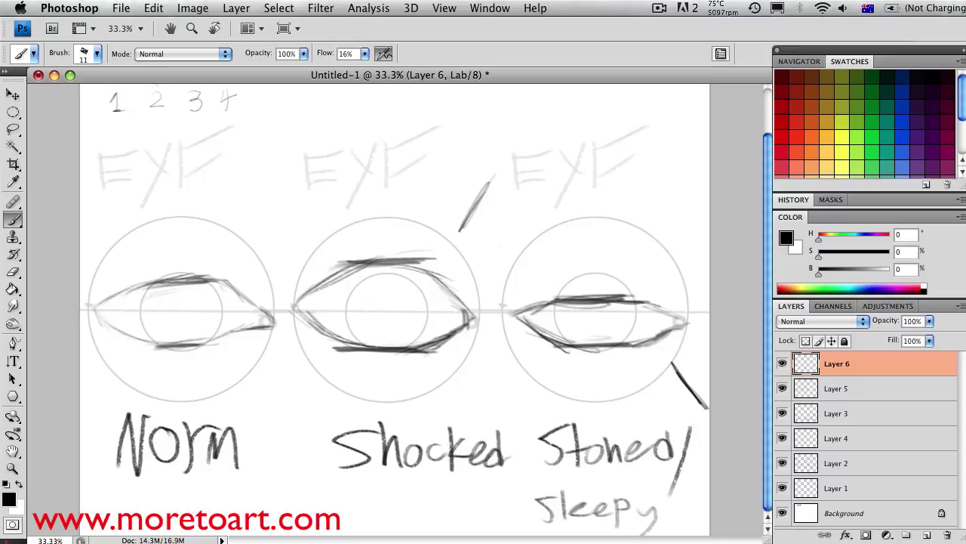
{"action": "key", "text": "bracketright"}
{"action": "key", "text": "bracketright"}
{"action": "key", "text": "bracketright"}
{"action": "key", "text": "bracketright"}
{"action": "key", "text": "bracketright"}
{"action": "key", "text": "bracketright"}
{"action": "key", "text": "bracketright"}
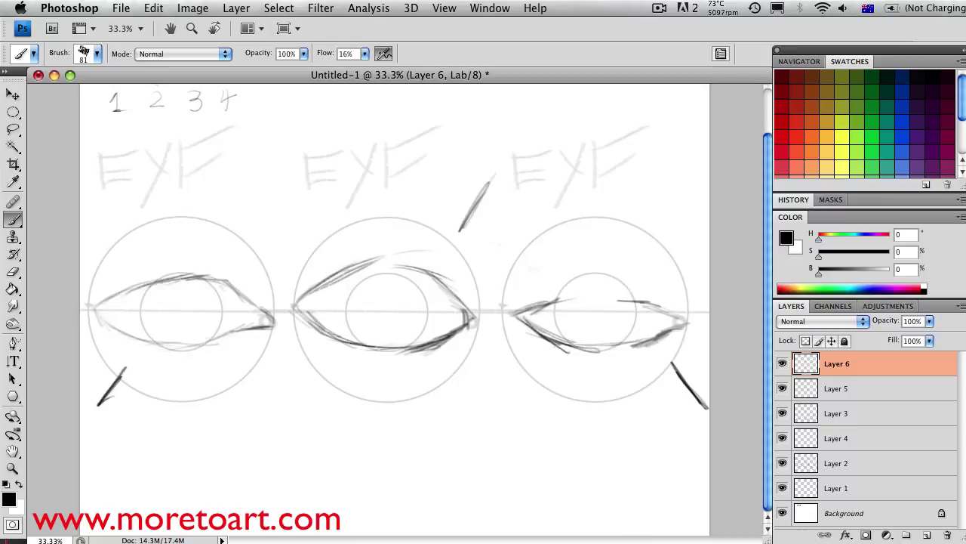
- On Layer 1, paint a light grey (B 86) band behind all three eyes with a 147 px brush
{"action": "left_click", "coordinate": [782, 488]}
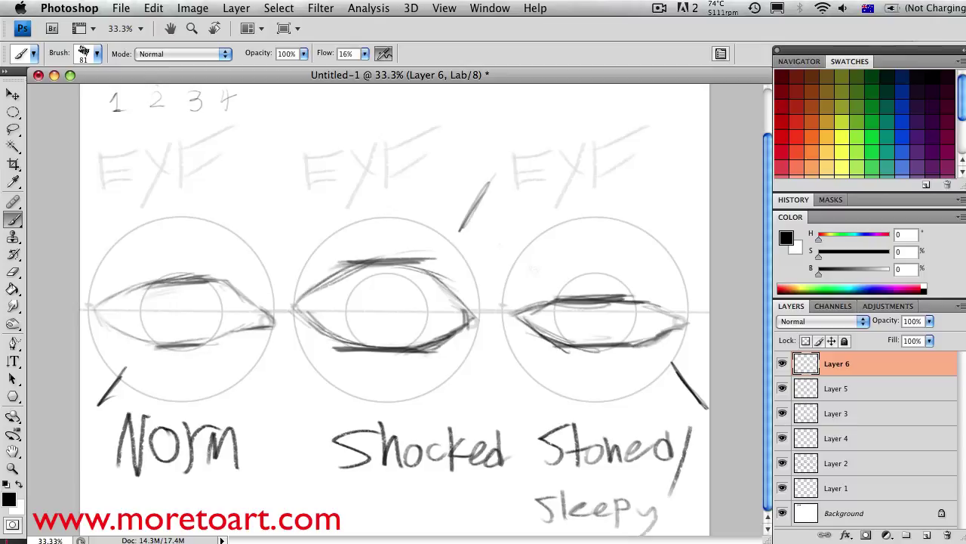
{"action": "left_click", "coordinate": [837, 487]}
{"action": "right_click", "coordinate": [640, 366]}
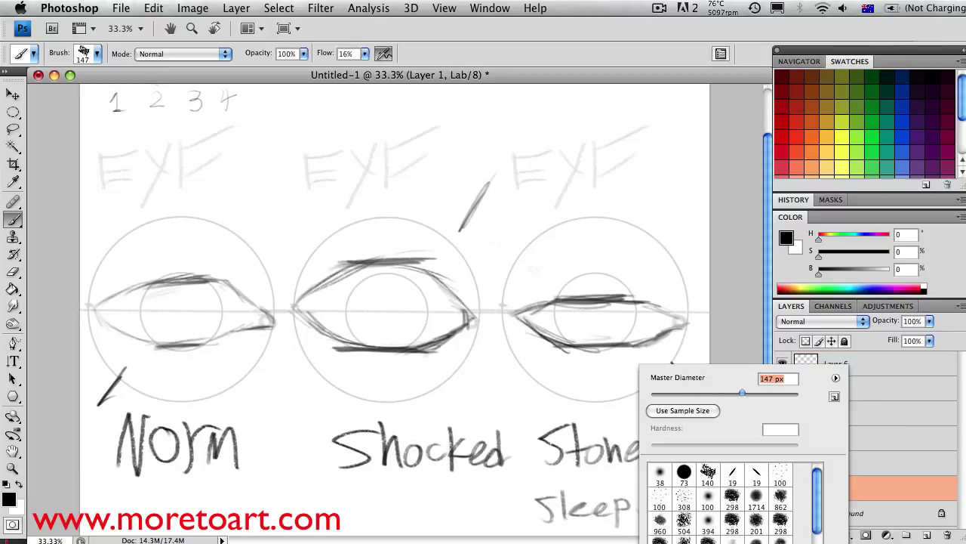
{"action": "key", "text": "Escape"}
{"action": "scroll", "coordinate": [394, 312], "scroll_direction": "up", "scroll_amount": 2}
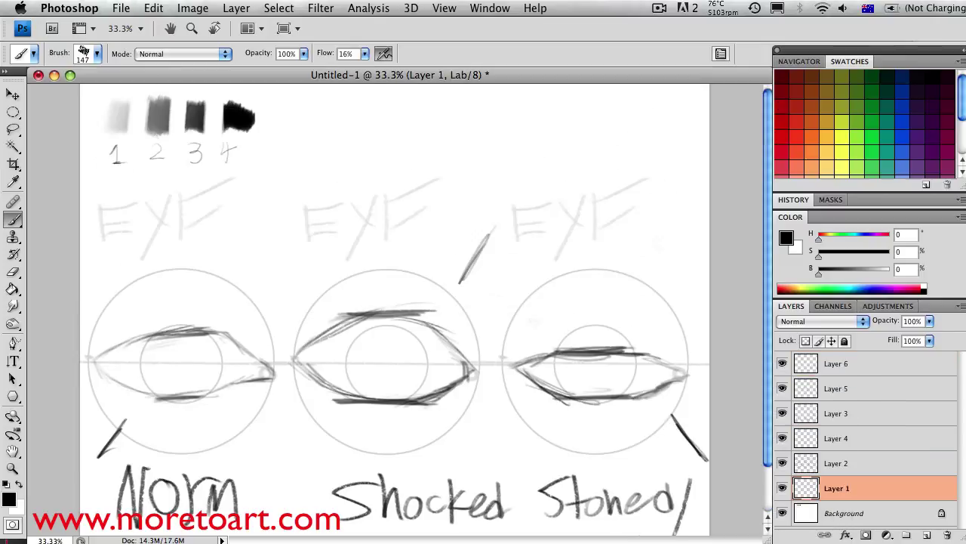
{"action": "left_click", "coordinate": [880, 268]}
{"action": "mouse_move", "coordinate": [514, 294]}
{"action": "left_mouse_down"}
{"action": "mouse_move", "coordinate": [567, 438]}
{"action": "mouse_move", "coordinate": [680, 340]}
{"action": "mouse_move", "coordinate": [695, 453]}
{"action": "left_mouse_up"}
{"action": "mouse_move", "coordinate": [302, 264]}
{"action": "left_mouse_down"}
{"action": "mouse_move", "coordinate": [363, 453]}
{"action": "mouse_move", "coordinate": [483, 271]}
{"action": "mouse_move", "coordinate": [514, 491]}
{"action": "left_mouse_up"}
{"action": "mouse_move", "coordinate": [90, 242]}
{"action": "left_mouse_down"}
{"action": "mouse_move", "coordinate": [135, 423]}
{"action": "mouse_move", "coordinate": [226, 241]}
{"action": "mouse_move", "coordinate": [287, 468]}
{"action": "left_mouse_up"}
{"action": "left_click", "coordinate": [837, 363]}
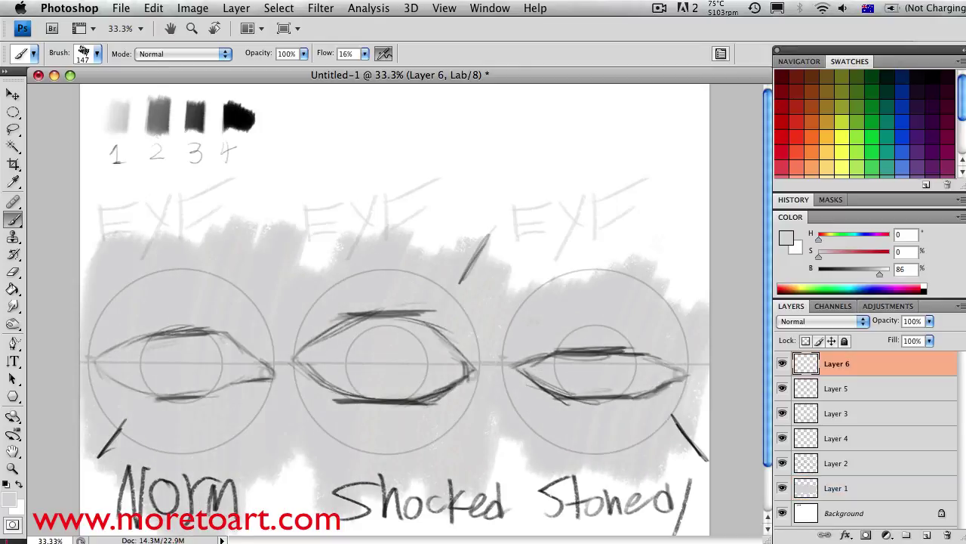
- Zoom in, shrink the brush and try near-black test strokes at top right, undoing the first two
{"action": "key", "text": "super+equal"}
{"action": "scroll", "coordinate": [700, 408], "scroll_direction": "down", "scroll_amount": 3}
{"action": "scroll", "coordinate": [699, 408], "scroll_direction": "right", "scroll_amount": 3}
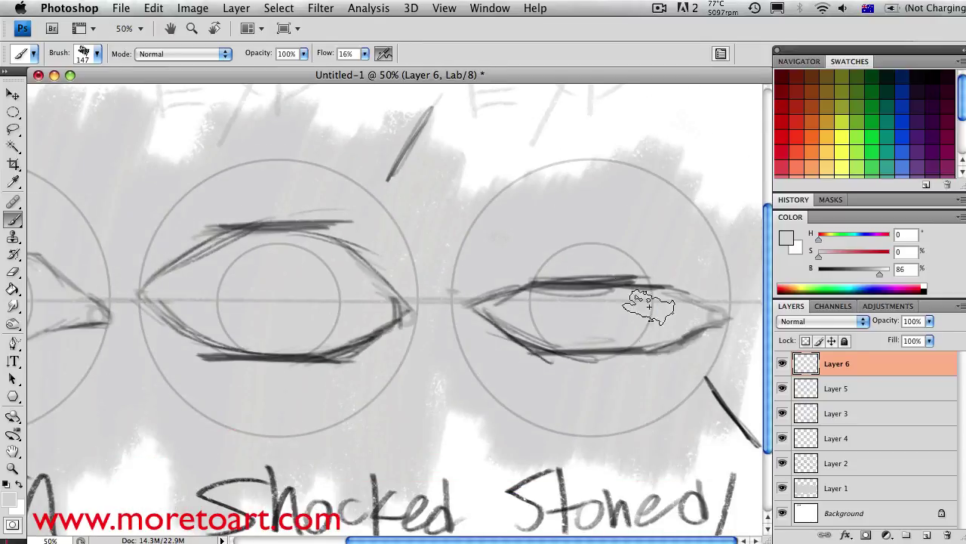
{"action": "right_click", "coordinate": [641, 272]}
{"action": "key", "text": "Return"}
{"action": "left_click", "coordinate": [640, 281], "text": "alt"}
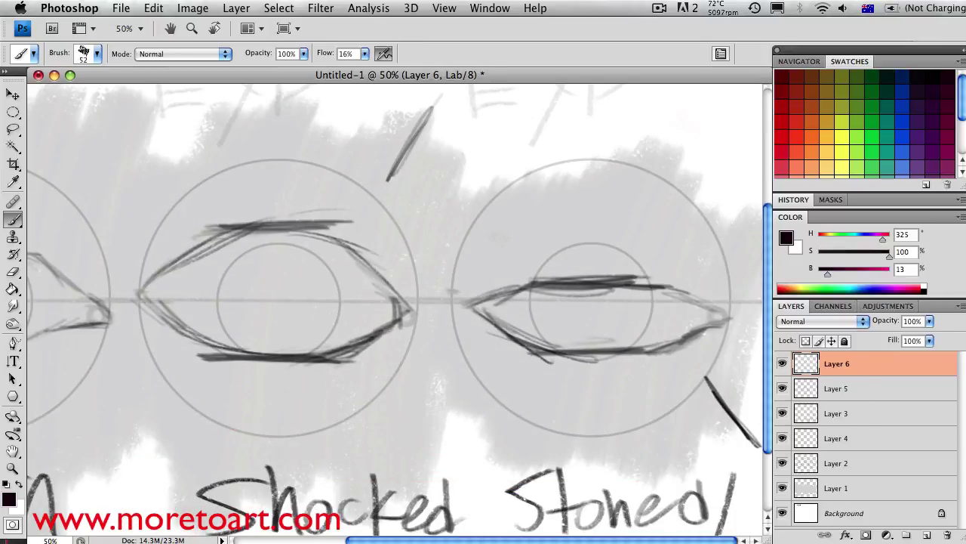
{"action": "mouse_move", "coordinate": [574, 151]}
{"action": "left_mouse_down"}
{"action": "mouse_move", "coordinate": [665, 91]}
{"action": "mouse_move", "coordinate": [713, 128]}
{"action": "left_mouse_up"}
{"action": "key", "text": "super+z"}
{"action": "left_click_drag", "start_coordinate": [552, 135], "coordinate": [593, 91]}
{"action": "key", "text": "super+z"}
{"action": "mouse_move", "coordinate": [604, 132]}
{"action": "left_mouse_down"}
{"action": "mouse_move", "coordinate": [649, 91]}
{"action": "mouse_move", "coordinate": [742, 165]}
{"action": "mouse_move", "coordinate": [757, 243]}
{"action": "left_mouse_up"}
- Hatch white over the dark top-right test stroke to lighten it
{"action": "left_click", "coordinate": [573, 128], "text": "alt"}
{"action": "left_click_drag", "start_coordinate": [608, 136], "coordinate": [649, 89]}
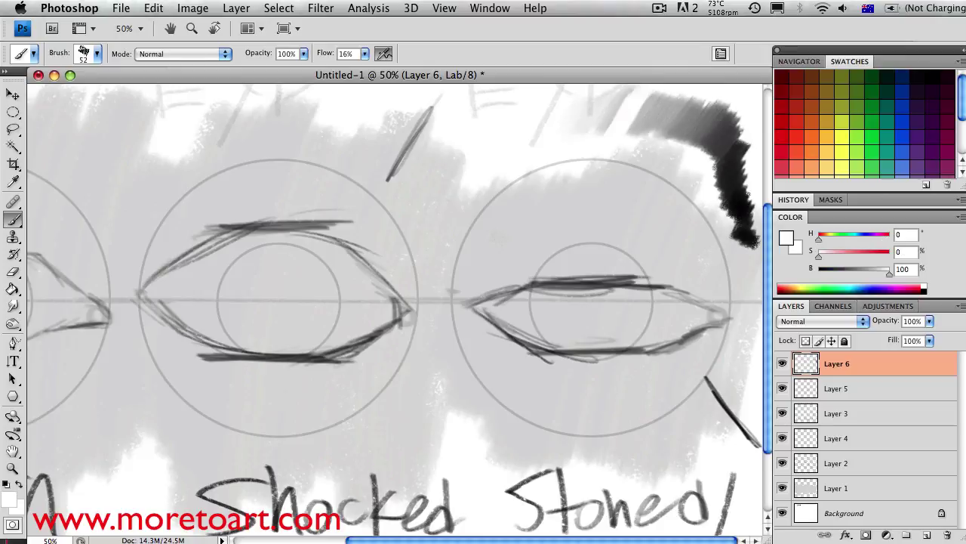
{"action": "left_click_drag", "start_coordinate": [645, 174], "coordinate": [693, 96]}
{"action": "left_click_drag", "start_coordinate": [680, 184], "coordinate": [731, 102]}
{"action": "left_click_drag", "start_coordinate": [749, 136], "coordinate": [714, 188]}
{"action": "left_click_drag", "start_coordinate": [755, 186], "coordinate": [715, 243]}
{"action": "left_click", "coordinate": [746, 237], "text": "alt"}
{"action": "left_click", "coordinate": [755, 206], "text": "alt"}
{"action": "left_click_drag", "start_coordinate": [758, 212], "coordinate": [735, 245]}
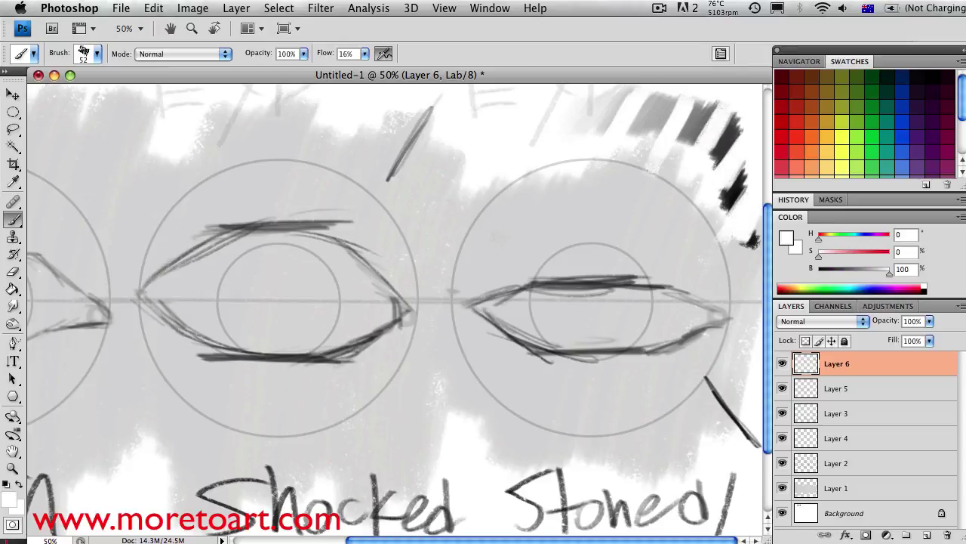
- Shade inside the right eye in dark grey with a slightly smaller brush
{"action": "left_click", "coordinate": [744, 244], "text": "alt"}
{"action": "right_click", "coordinate": [710, 255]}
{"action": "key", "text": "Return"}
{"action": "mouse_move", "coordinate": [483, 302]}
{"action": "left_mouse_down"}
{"action": "mouse_move", "coordinate": [502, 321]}
{"action": "mouse_move", "coordinate": [532, 309]}
{"action": "mouse_move", "coordinate": [709, 313]}
{"action": "left_mouse_up"}
- Brush dark grey shading across the right, middle and left eyes
{"action": "scroll", "coordinate": [392, 302], "scroll_direction": "left", "scroll_amount": 3}
{"action": "mouse_move", "coordinate": [227, 302]}
{"action": "left_mouse_down"}
{"action": "mouse_move", "coordinate": [306, 253]}
{"action": "mouse_move", "coordinate": [385, 302]}
{"action": "mouse_move", "coordinate": [453, 317]}
{"action": "left_mouse_up"}
{"action": "right_click", "coordinate": [477, 281]}
{"action": "key", "text": "Return"}
{"action": "key", "text": "super+z"}
{"action": "left_click_drag", "start_coordinate": [227, 302], "coordinate": [294, 264]}
{"action": "mouse_move", "coordinate": [257, 295]}
{"action": "left_mouse_down"}
{"action": "mouse_move", "coordinate": [442, 317]}
{"action": "mouse_move", "coordinate": [484, 302]}
{"action": "left_mouse_up"}
{"action": "scroll", "coordinate": [392, 302], "scroll_direction": "left", "scroll_amount": 4}
{"action": "mouse_move", "coordinate": [53, 325]}
{"action": "left_mouse_down"}
{"action": "mouse_move", "coordinate": [234, 325]}
{"action": "mouse_move", "coordinate": [317, 340]}
{"action": "left_mouse_up"}
{"action": "scroll", "coordinate": [392, 302], "scroll_direction": "right", "scroll_amount": 6}
{"action": "mouse_move", "coordinate": [479, 325]}
{"action": "left_mouse_down"}
{"action": "mouse_move", "coordinate": [589, 339]}
{"action": "mouse_move", "coordinate": [729, 339]}
{"action": "left_mouse_up"}
- Brush light grey onto the right eye's iris with a 70 px brush
{"action": "left_click", "coordinate": [736, 332], "text": "alt"}
{"action": "scroll", "coordinate": [393, 302], "scroll_direction": "down", "scroll_amount": 3}
{"action": "right_click", "coordinate": [729, 274]}
{"action": "key", "text": "Return"}
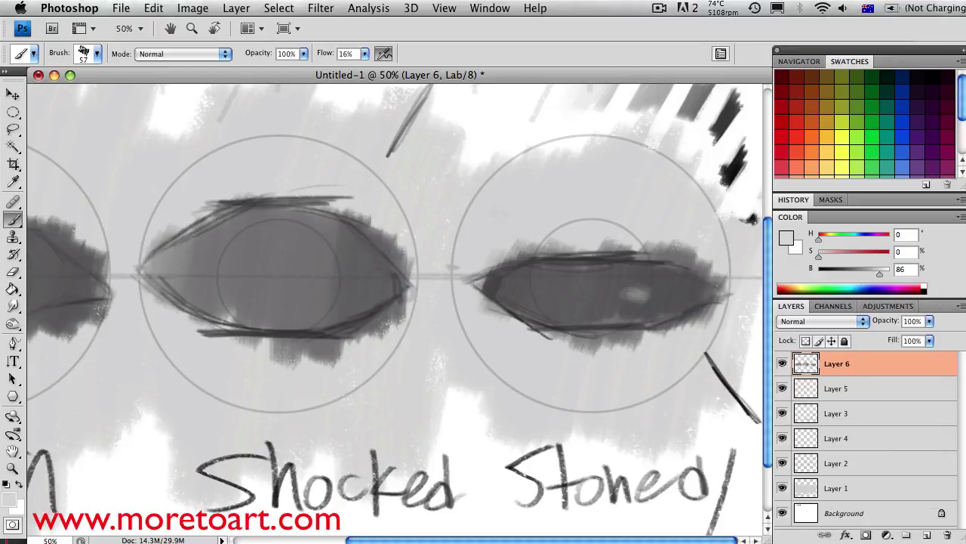
{"action": "mouse_move", "coordinate": [638, 294]}
{"action": "left_mouse_down"}
{"action": "mouse_move", "coordinate": [664, 292]}
{"action": "mouse_move", "coordinate": [528, 294]}
{"action": "mouse_move", "coordinate": [634, 296]}
{"action": "mouse_move", "coordinate": [551, 295]}
{"action": "mouse_move", "coordinate": [604, 296]}
{"action": "mouse_move", "coordinate": [589, 298]}
{"action": "left_mouse_up"}
{"action": "left_click_drag", "start_coordinate": [654, 319], "coordinate": [543, 302]}
{"action": "left_click_drag", "start_coordinate": [670, 294], "coordinate": [682, 293]}
- Brighten the right eye's iris with white strokes, then zoom out
{"action": "key", "text": "x"}
{"action": "mouse_move", "coordinate": [603, 302]}
{"action": "left_mouse_down"}
{"action": "mouse_move", "coordinate": [581, 317]}
{"action": "mouse_move", "coordinate": [581, 302]}
{"action": "left_mouse_up"}
{"action": "left_click_drag", "start_coordinate": [641, 287], "coordinate": [608, 310]}
{"action": "left_click_drag", "start_coordinate": [651, 270], "coordinate": [646, 305]}
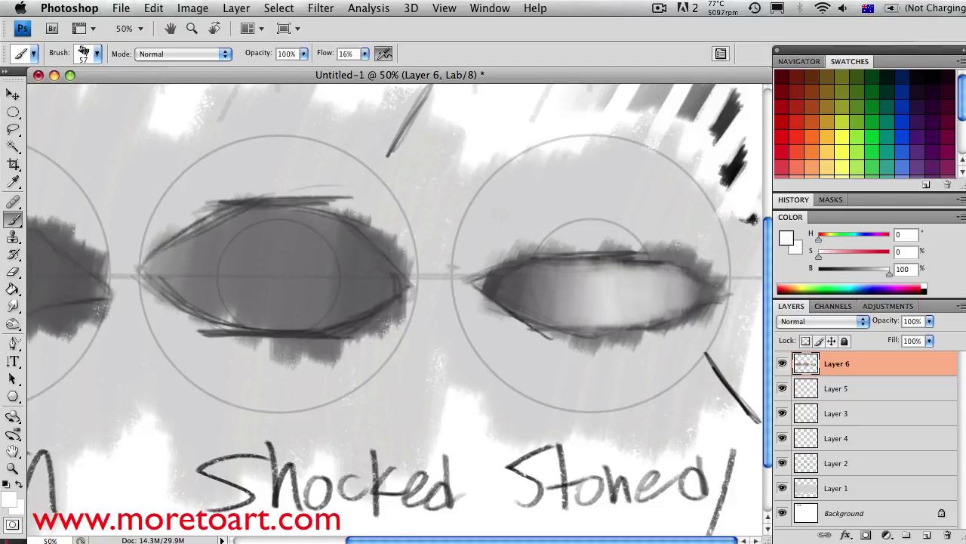
{"action": "key", "text": "super+minus"}
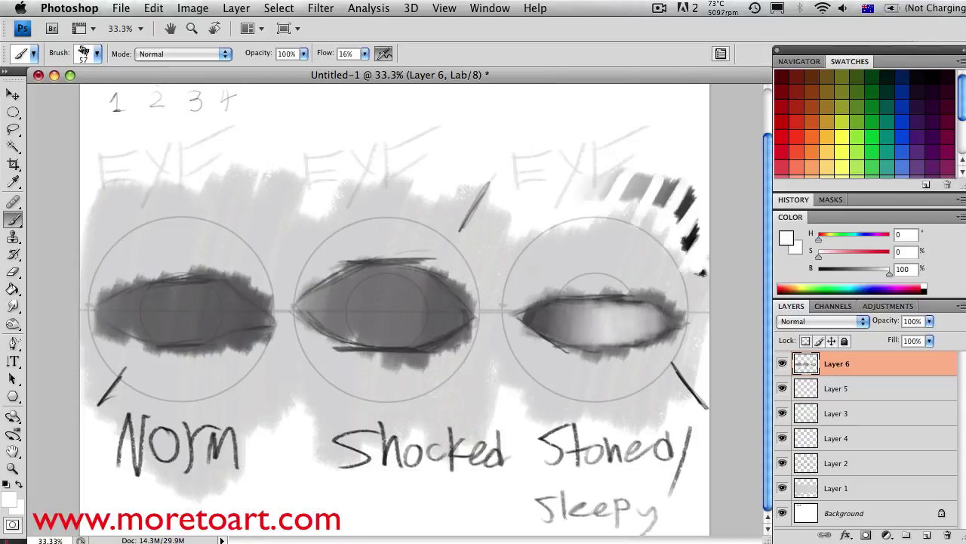
- Sample several greys from the painting, then switch to white with a 90 px brush
{"action": "left_click", "coordinate": [533, 320], "text": "alt"}
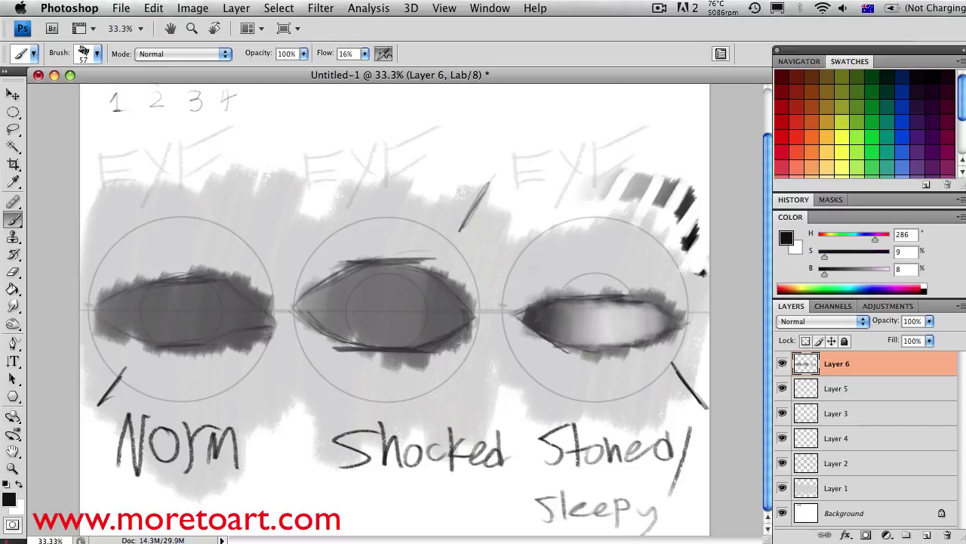
{"action": "left_click", "coordinate": [533, 321], "text": "alt"}
{"action": "left_click", "coordinate": [533, 320], "text": "alt"}
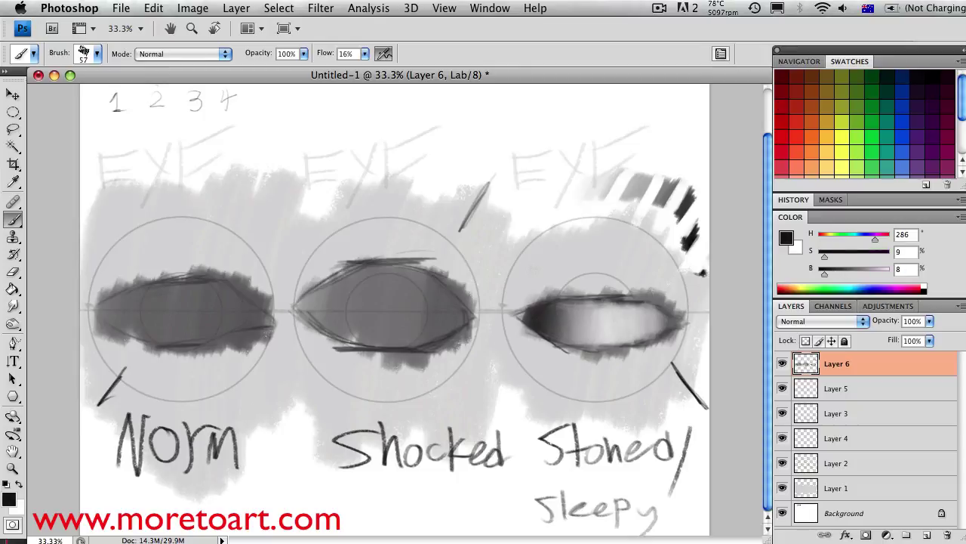
{"action": "left_click", "coordinate": [585, 325], "text": "alt"}
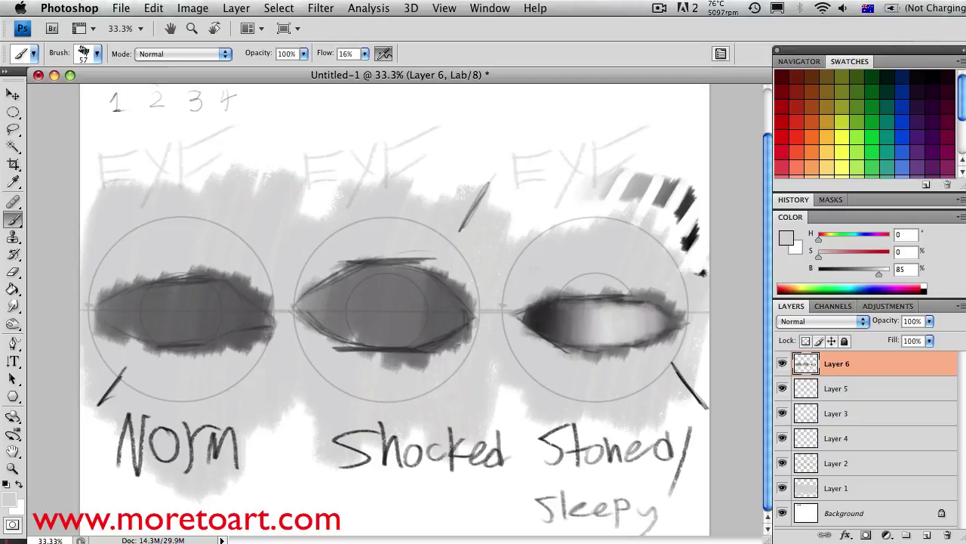
{"action": "left_click", "coordinate": [556, 318], "text": "alt"}
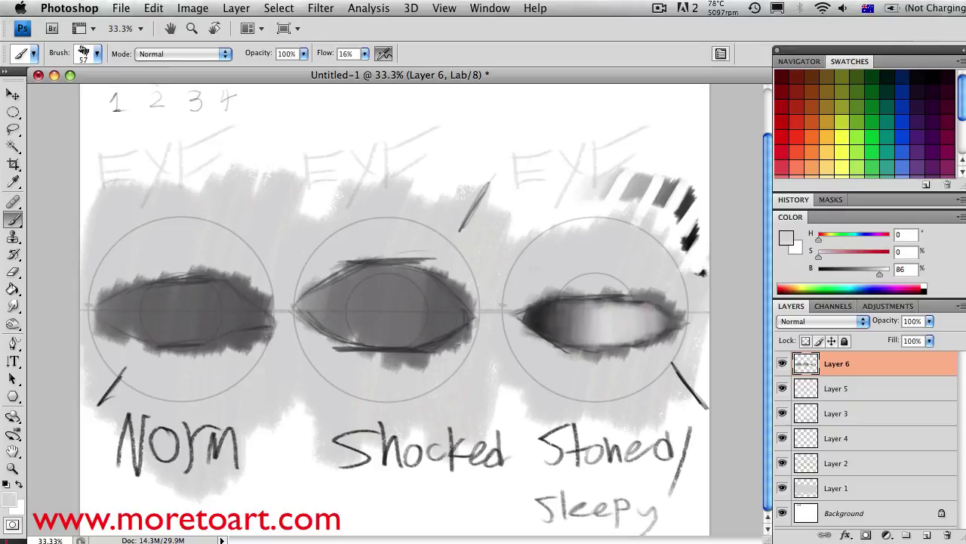
{"action": "key", "text": "x"}
{"action": "key", "text": "x"}
{"action": "key", "text": "x"}
{"action": "right_click", "coordinate": [494, 340]}
{"action": "key", "text": "Return"}
- Blend light and mid-grey strokes into the middle eye's iris, finishing with white
{"action": "mouse_move", "coordinate": [411, 283]}
{"action": "left_mouse_down"}
{"action": "mouse_move", "coordinate": [411, 336]}
{"action": "mouse_move", "coordinate": [398, 339]}
{"action": "mouse_move", "coordinate": [442, 340]}
{"action": "mouse_move", "coordinate": [428, 318]}
{"action": "left_mouse_up"}
{"action": "left_click_drag", "start_coordinate": [377, 268], "coordinate": [379, 326]}
{"action": "left_click_drag", "start_coordinate": [392, 277], "coordinate": [394, 333]}
{"action": "left_click_drag", "start_coordinate": [359, 275], "coordinate": [360, 336]}
{"action": "left_click_drag", "start_coordinate": [387, 268], "coordinate": [388, 341]}
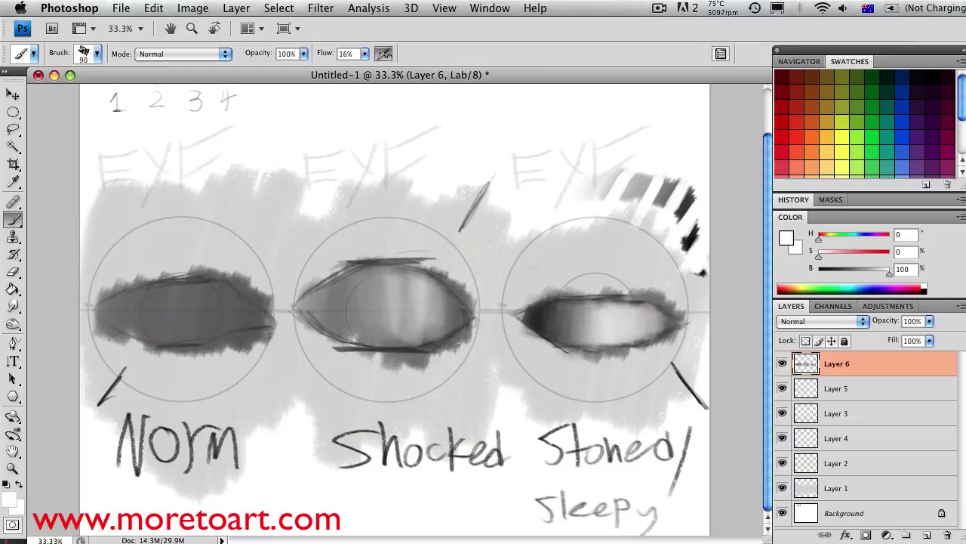
{"action": "left_click_drag", "start_coordinate": [416, 278], "coordinate": [417, 332]}
{"action": "left_click", "coordinate": [415, 317], "text": "alt"}
{"action": "left_click_drag", "start_coordinate": [418, 281], "coordinate": [420, 329]}
{"action": "key", "text": "x"}
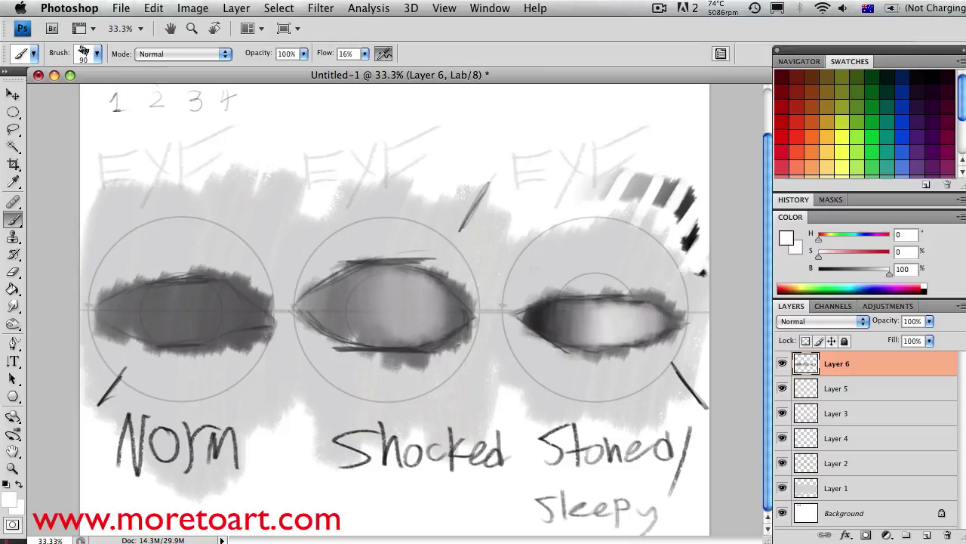
{"action": "left_click_drag", "start_coordinate": [374, 279], "coordinate": [375, 332]}
{"action": "left_click_drag", "start_coordinate": [404, 276], "coordinate": [405, 336]}
{"action": "left_click_drag", "start_coordinate": [397, 285], "coordinate": [398, 328]}
- Darken the middle eye's left corner with dark grey and dark red (H325 S100 B13) at 48 px
{"action": "left_click", "coordinate": [302, 306], "text": "alt"}
{"action": "mouse_move", "coordinate": [302, 289]}
{"action": "left_mouse_down"}
{"action": "mouse_move", "coordinate": [303, 315]}
{"action": "mouse_move", "coordinate": [330, 336]}
{"action": "mouse_move", "coordinate": [308, 313]}
{"action": "mouse_move", "coordinate": [321, 323]}
{"action": "left_mouse_up"}
{"action": "left_click", "coordinate": [913, 293]}
{"action": "right_click", "coordinate": [442, 277]}
{"action": "type", "text": "48"}
{"action": "key", "text": "Return"}
{"action": "left_click_drag", "start_coordinate": [333, 281], "coordinate": [334, 337]}
- Try a further 78 px dark stroke on the corner, undo it, and resample mid and light greys
{"action": "right_click", "coordinate": [412, 312]}
{"action": "type", "text": "78"}
{"action": "key", "text": "Return"}
{"action": "left_click_drag", "start_coordinate": [303, 296], "coordinate": [304, 317]}
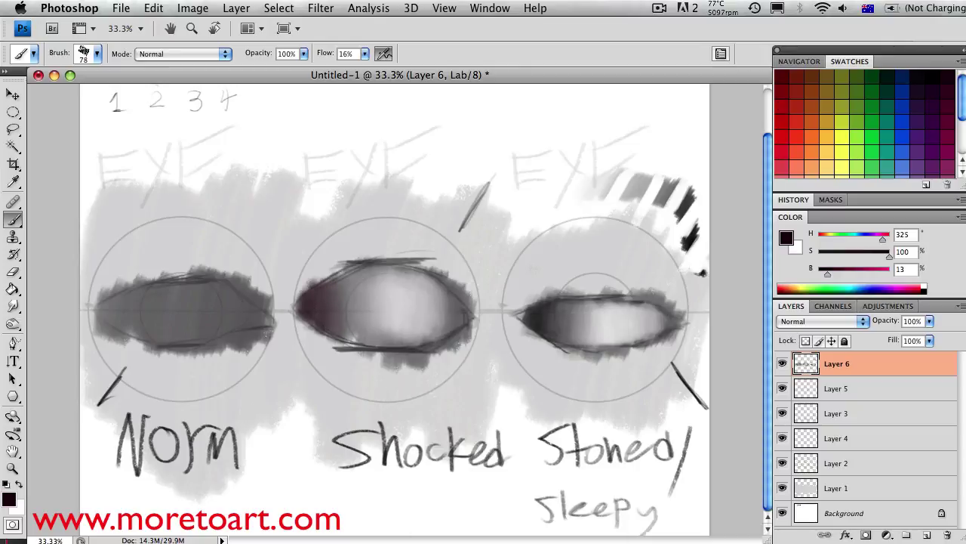
{"action": "key", "text": "super+z"}
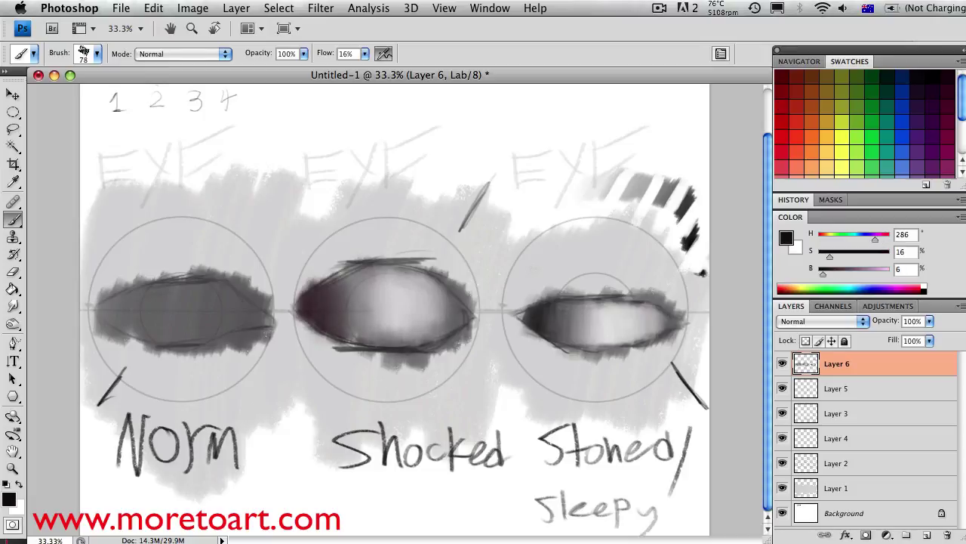
{"action": "left_click", "coordinate": [371, 332], "text": "alt"}
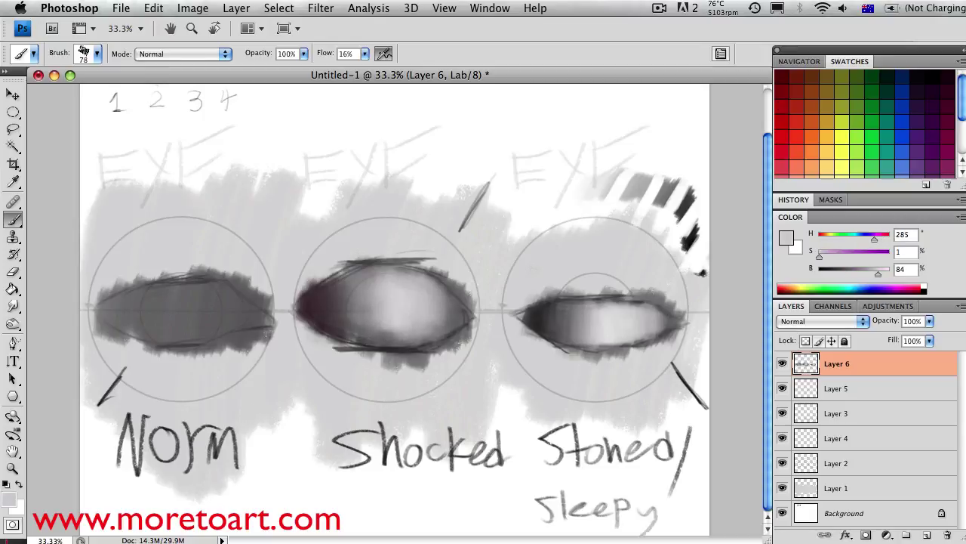
{"action": "left_click", "coordinate": [358, 319], "text": "alt"}
- Sample lighter greys and brighten the right eye's highlight
{"action": "left_click", "coordinate": [355, 321], "text": "alt"}
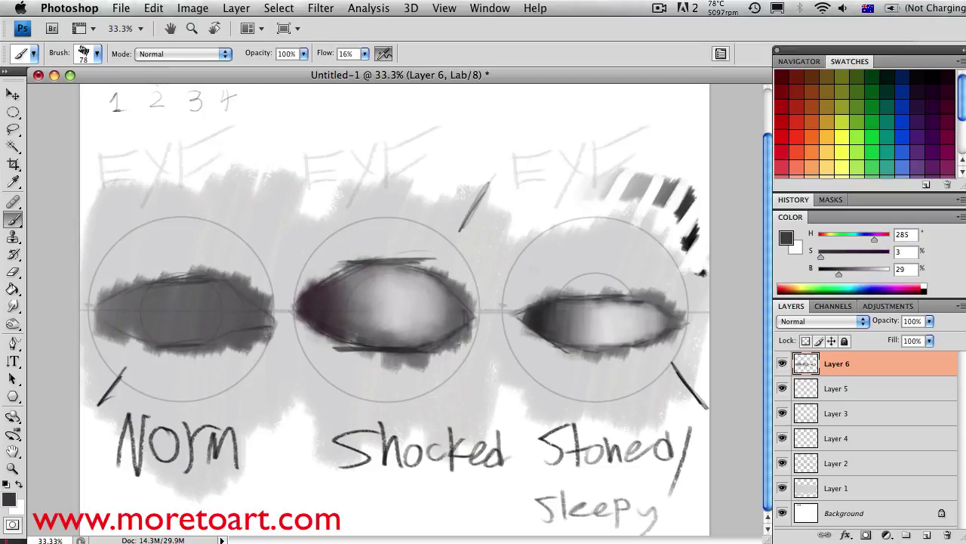
{"action": "left_click", "coordinate": [441, 321], "text": "alt"}
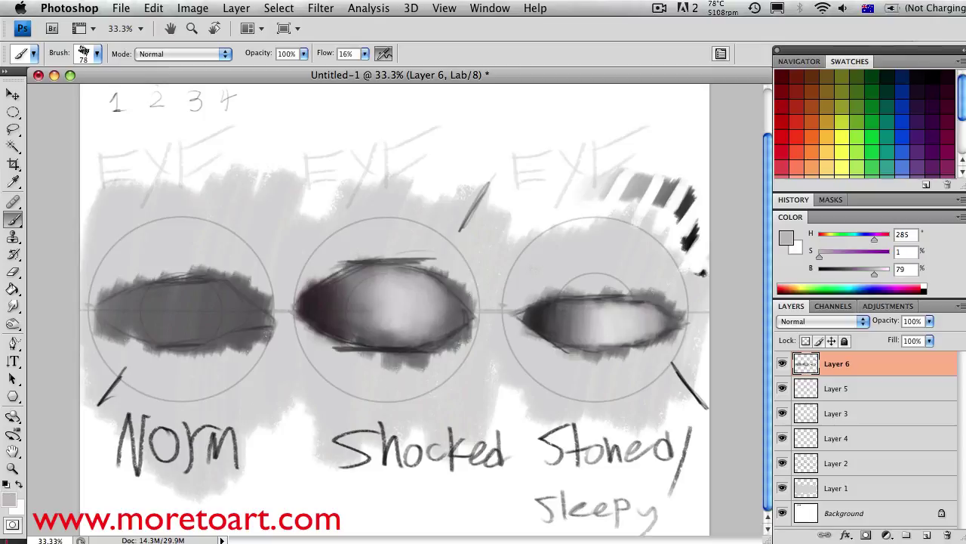
{"action": "left_click", "coordinate": [373, 332], "text": "alt"}
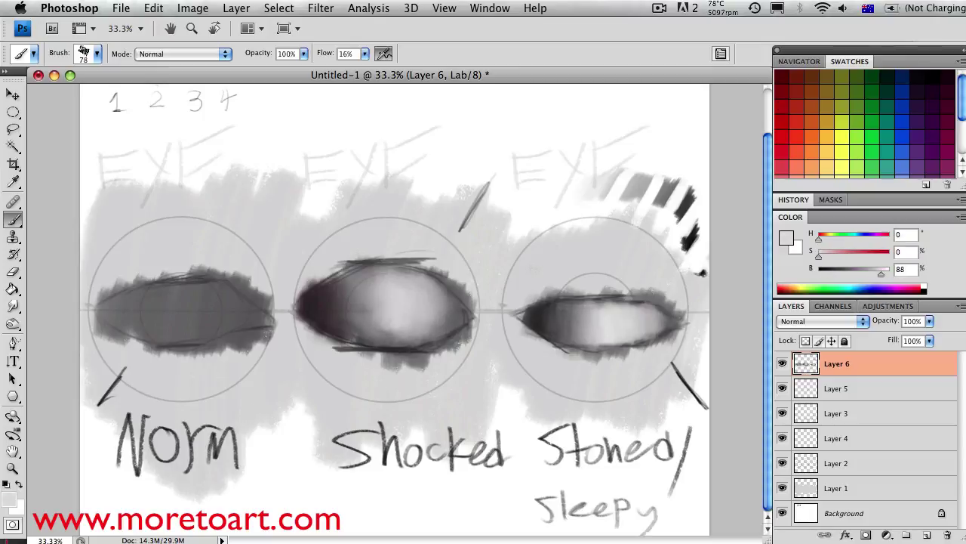
{"action": "left_click_drag", "start_coordinate": [639, 313], "coordinate": [639, 332]}
- Paint pale grey strokes across the left eye's centre with a 121 px brush
{"action": "right_click", "coordinate": [540, 261]}
{"action": "key", "text": "Return"}
{"action": "left_click", "coordinate": [144, 309], "text": "alt"}
{"action": "mouse_move", "coordinate": [133, 308]}
{"action": "left_mouse_down"}
{"action": "mouse_move", "coordinate": [173, 318]}
{"action": "mouse_move", "coordinate": [204, 313]}
{"action": "mouse_move", "coordinate": [158, 310]}
{"action": "mouse_move", "coordinate": [219, 306]}
{"action": "mouse_move", "coordinate": [113, 321]}
{"action": "mouse_move", "coordinate": [124, 302]}
{"action": "mouse_move", "coordinate": [206, 302]}
{"action": "left_mouse_up"}
{"action": "left_click", "coordinate": [151, 313], "text": "alt"}
{"action": "left_click_drag", "start_coordinate": [113, 317], "coordinate": [248, 325]}
{"action": "left_click", "coordinate": [196, 343], "text": "alt"}
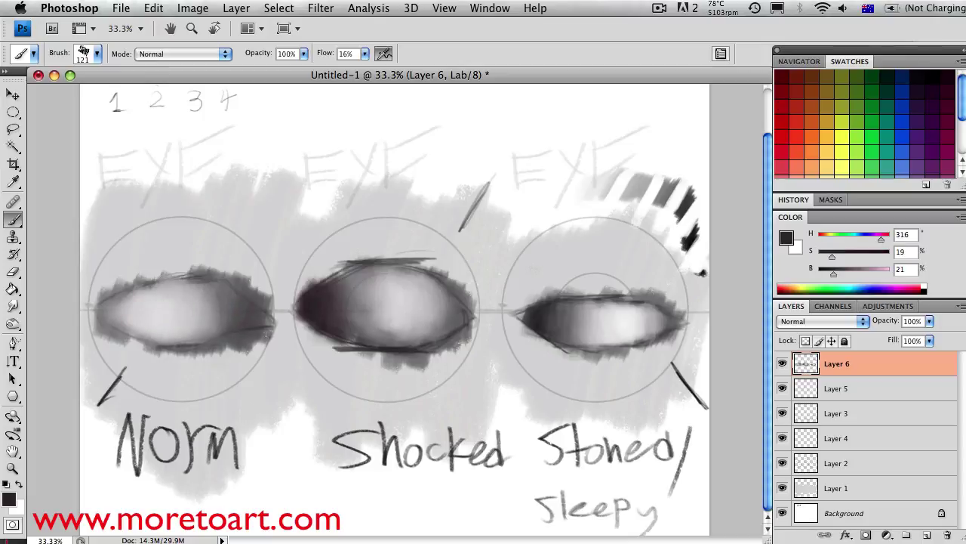
{"action": "left_click", "coordinate": [218, 315], "text": "alt"}
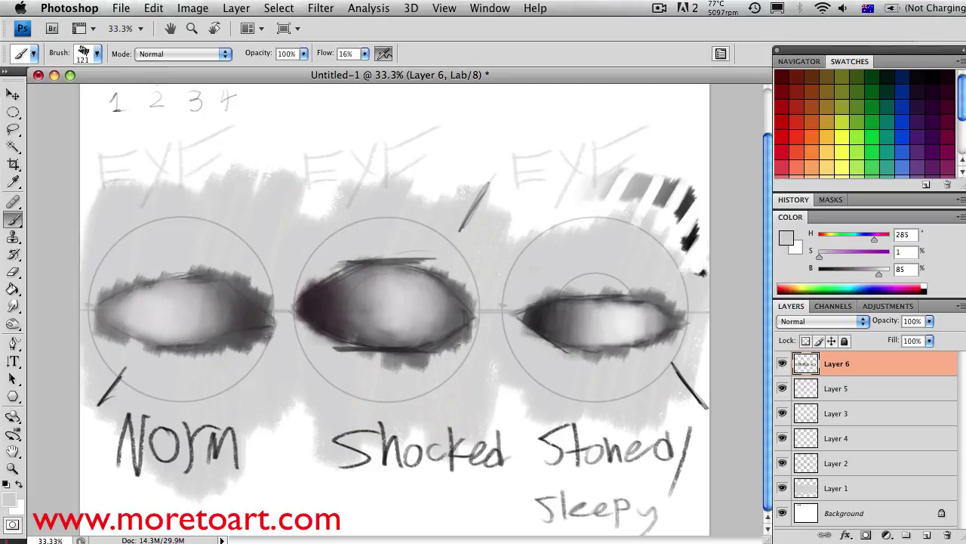
- Reorder the layers, bringing Layer 2 to the top, and add a new empty layer
{"action": "key", "text": "super+minus"}
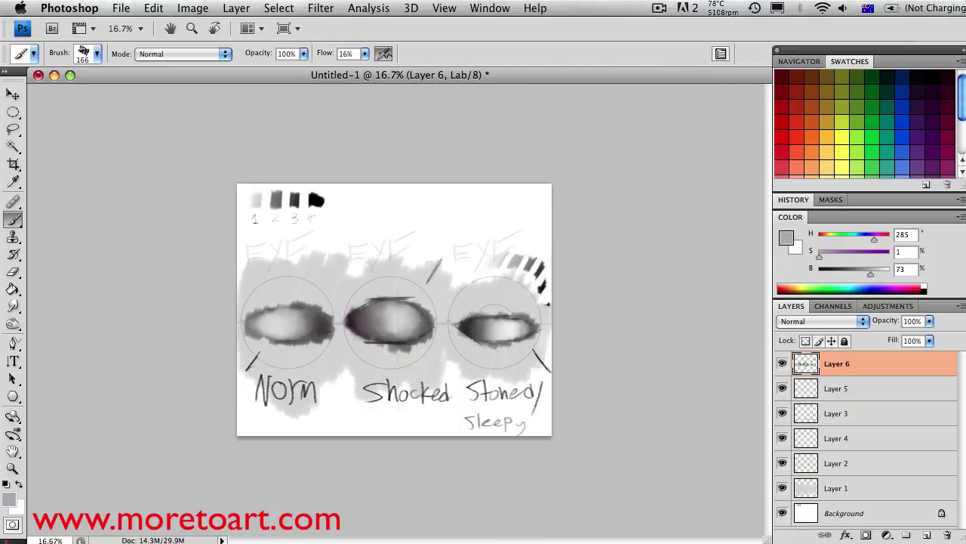
{"action": "key", "text": "x"}
{"action": "key", "text": "x"}
{"action": "key", "text": "x"}
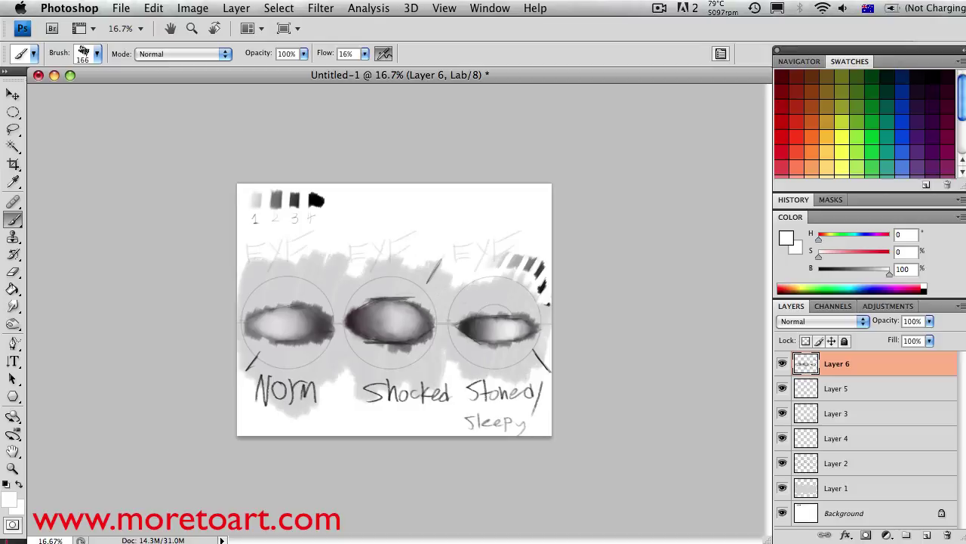
{"action": "key", "text": "super+z"}
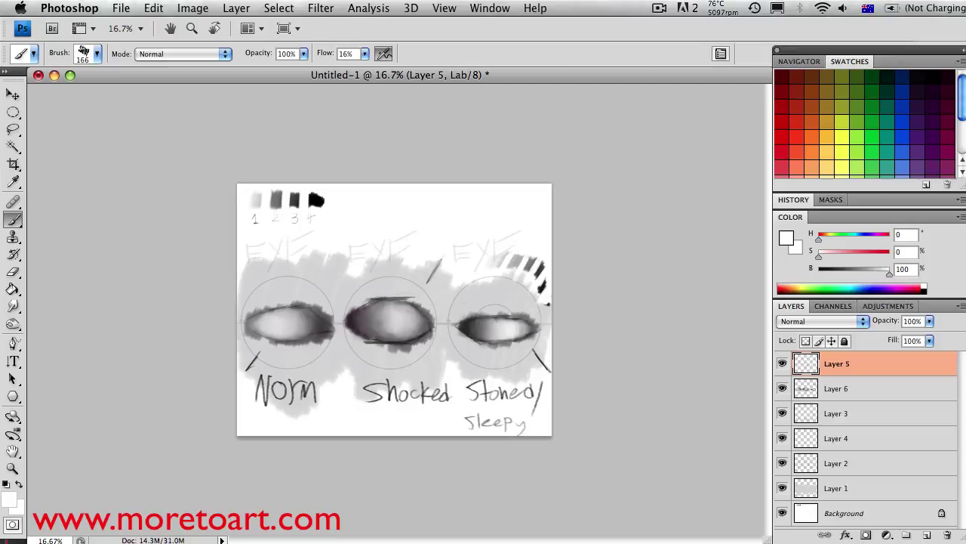
{"action": "key", "text": "super+alt+z"}
{"action": "key", "text": "super+shift+alt+n"}
{"action": "key", "text": "super+equal"}
- Paint black pupils in the left, middle and right eyes with a 64 px brush
{"action": "key", "text": "Return"}
{"action": "type", "text": "64"}
{"action": "key", "text": "Return"}
{"action": "key", "text": "d"}
{"action": "left_click_drag", "start_coordinate": [180, 312], "coordinate": [183, 309]}
{"action": "left_click_drag", "start_coordinate": [385, 314], "coordinate": [390, 308]}
{"action": "left_click_drag", "start_coordinate": [595, 317], "coordinate": [597, 308]}
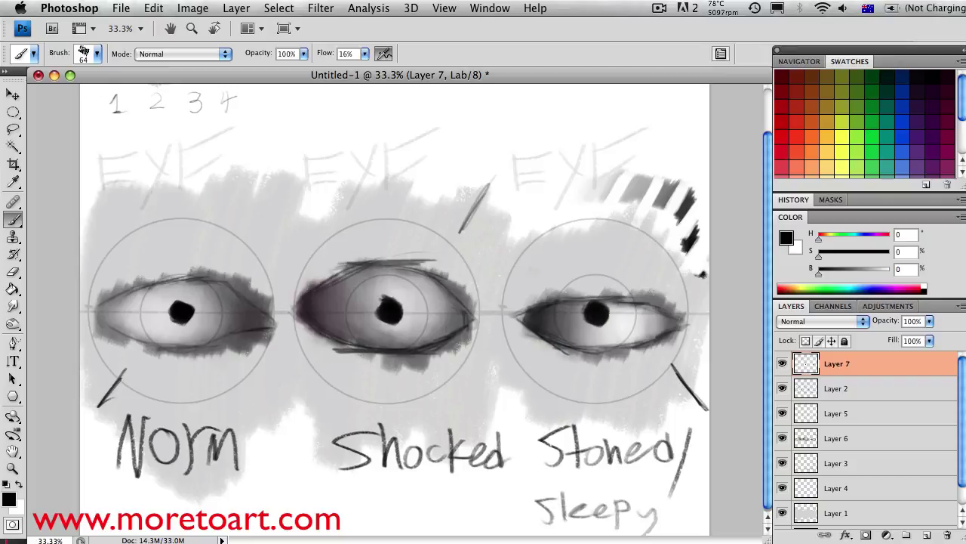
- Reduce the brush size to 17 px
{"action": "right_click", "coordinate": [464, 324]}
{"action": "right_click", "coordinate": [276, 314]}
{"action": "type", "text": "17"}
{"action": "key", "text": "Return"}
- Sketch lid lines and darken the outer corner on the right eye
{"action": "left_click_drag", "start_coordinate": [667, 324], "coordinate": [679, 322]}
{"action": "mouse_move", "coordinate": [511, 312]}
{"action": "left_mouse_down"}
{"action": "mouse_move", "coordinate": [592, 263]}
{"action": "mouse_move", "coordinate": [623, 258]}
{"action": "left_mouse_up"}
{"action": "left_click_drag", "start_coordinate": [549, 257], "coordinate": [611, 254]}
{"action": "left_click_drag", "start_coordinate": [650, 276], "coordinate": [678, 306]}
{"action": "left_click_drag", "start_coordinate": [609, 264], "coordinate": [651, 280]}
- Draw the middle eye's upper lid line out to its corner
{"action": "left_click_drag", "start_coordinate": [533, 278], "coordinate": [551, 268]}
{"action": "left_click_drag", "start_coordinate": [566, 262], "coordinate": [613, 250]}
{"action": "mouse_move", "coordinate": [343, 251]}
{"action": "left_mouse_down"}
{"action": "mouse_move", "coordinate": [297, 290]}
{"action": "mouse_move", "coordinate": [311, 277]}
{"action": "left_mouse_up"}
{"action": "left_click_drag", "start_coordinate": [394, 250], "coordinate": [417, 249]}
{"action": "left_click_drag", "start_coordinate": [357, 258], "coordinate": [443, 247]}
{"action": "left_click_drag", "start_coordinate": [446, 270], "coordinate": [477, 303]}
{"action": "left_click_drag", "start_coordinate": [401, 251], "coordinate": [465, 293]}
{"action": "left_click_drag", "start_coordinate": [374, 259], "coordinate": [400, 256]}
- Sketch the left eye's upper lid line and the crease above it
{"action": "left_click_drag", "start_coordinate": [94, 288], "coordinate": [132, 264]}
{"action": "left_click_drag", "start_coordinate": [221, 261], "coordinate": [264, 298]}
{"action": "left_click_drag", "start_coordinate": [131, 262], "coordinate": [224, 252]}
{"action": "left_click_drag", "start_coordinate": [94, 285], "coordinate": [138, 261]}
{"action": "mouse_move", "coordinate": [150, 254]}
{"action": "left_mouse_down"}
{"action": "mouse_move", "coordinate": [211, 243]}
{"action": "mouse_move", "coordinate": [239, 275]}
{"action": "left_mouse_up"}
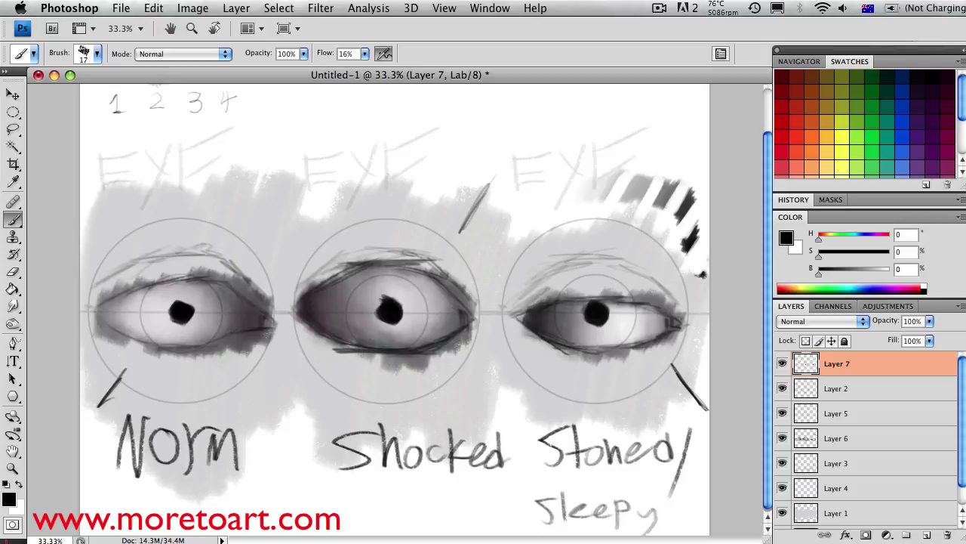
- Sample a dark grey and paint 79 px irises around the Shocked, Norm and Stoned pupils
{"action": "right_click", "coordinate": [423, 312]}
{"action": "key", "text": "Escape"}
{"action": "right_click", "coordinate": [423, 312]}
{"action": "key", "text": "Return"}
{"action": "left_click", "coordinate": [597, 326], "text": "alt"}
{"action": "right_click", "coordinate": [390, 305]}
{"action": "key", "text": "Return"}
{"action": "mouse_move", "coordinate": [361, 321]}
{"action": "left_mouse_down"}
{"action": "mouse_move", "coordinate": [370, 299]}
{"action": "mouse_move", "coordinate": [411, 320]}
{"action": "mouse_move", "coordinate": [389, 332]}
{"action": "mouse_move", "coordinate": [394, 293]}
{"action": "mouse_move", "coordinate": [411, 288]}
{"action": "mouse_move", "coordinate": [382, 281]}
{"action": "mouse_move", "coordinate": [415, 342]}
{"action": "left_mouse_up"}
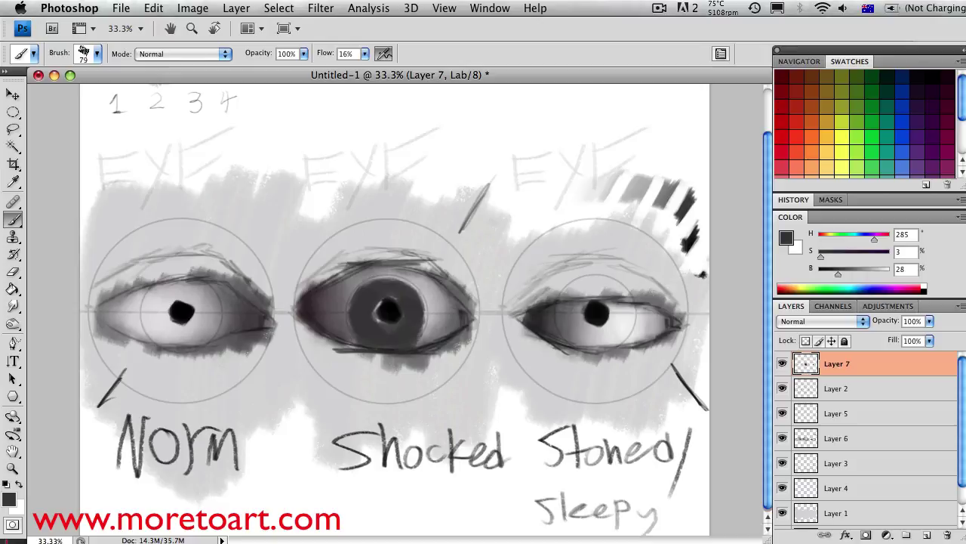
{"action": "mouse_move", "coordinate": [155, 317]}
{"action": "left_mouse_down"}
{"action": "mouse_move", "coordinate": [193, 339]}
{"action": "mouse_move", "coordinate": [211, 313]}
{"action": "mouse_move", "coordinate": [151, 343]}
{"action": "mouse_move", "coordinate": [195, 316]}
{"action": "mouse_move", "coordinate": [162, 291]}
{"action": "mouse_move", "coordinate": [219, 321]}
{"action": "mouse_move", "coordinate": [207, 280]}
{"action": "left_mouse_up"}
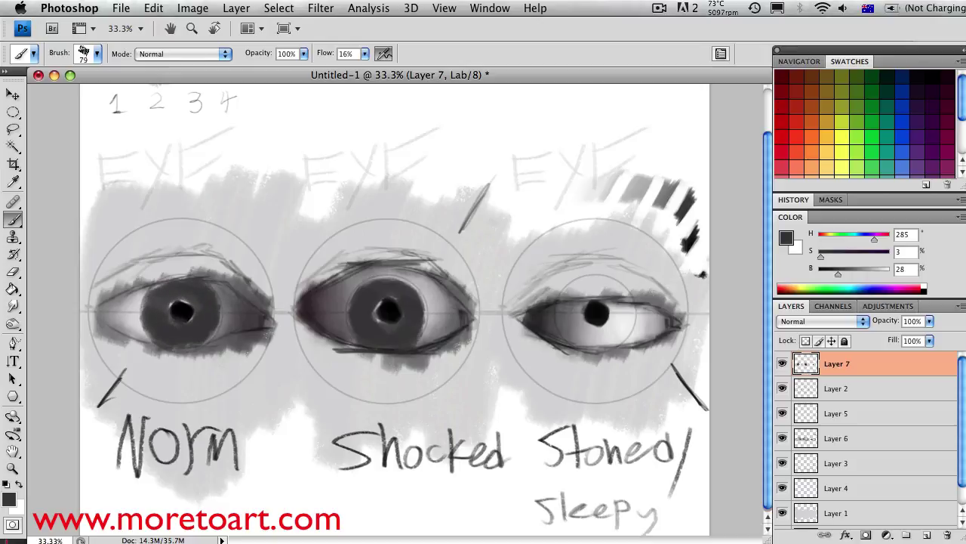
{"action": "mouse_move", "coordinate": [562, 314]}
{"action": "left_mouse_down"}
{"action": "mouse_move", "coordinate": [604, 343]}
{"action": "mouse_move", "coordinate": [630, 309]}
{"action": "mouse_move", "coordinate": [581, 325]}
{"action": "mouse_move", "coordinate": [563, 306]}
{"action": "mouse_move", "coordinate": [621, 308]}
{"action": "mouse_move", "coordinate": [587, 308]}
{"action": "left_mouse_up"}
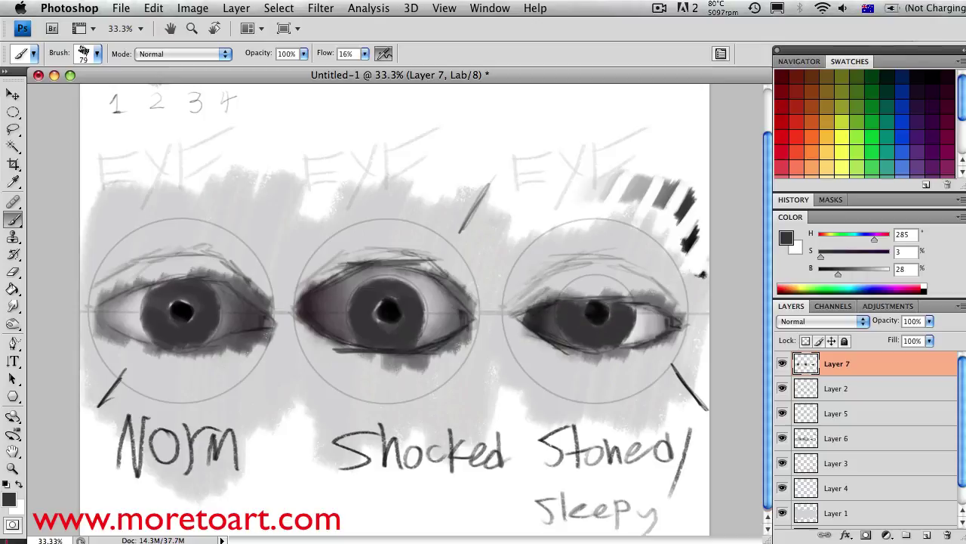
- Paint dark eyebrows above the Norm, Shocked and Stoned eyes
{"action": "mouse_move", "coordinate": [271, 299]}
{"action": "left_mouse_down"}
{"action": "mouse_move", "coordinate": [224, 253]}
{"action": "mouse_move", "coordinate": [148, 243]}
{"action": "mouse_move", "coordinate": [102, 276]}
{"action": "left_mouse_up"}
{"action": "mouse_move", "coordinate": [294, 275]}
{"action": "left_mouse_down"}
{"action": "mouse_move", "coordinate": [355, 238]}
{"action": "mouse_move", "coordinate": [419, 236]}
{"action": "mouse_move", "coordinate": [475, 286]}
{"action": "mouse_move", "coordinate": [582, 245]}
{"action": "mouse_move", "coordinate": [680, 291]}
{"action": "left_mouse_up"}
{"action": "left_click_drag", "start_coordinate": [558, 257], "coordinate": [683, 287]}
{"action": "left_click_drag", "start_coordinate": [166, 249], "coordinate": [241, 240]}
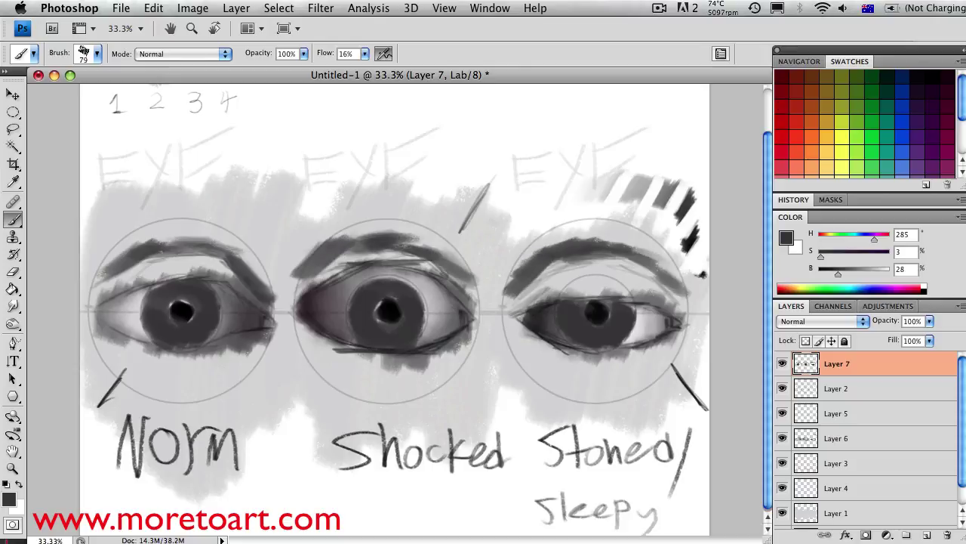
- Sample pure black from the left pupil and set a 69 px brush
{"action": "left_click", "coordinate": [183, 312], "text": "alt"}
{"action": "right_click", "coordinate": [550, 344]}
{"action": "left_click_drag", "start_coordinate": [623, 375], "coordinate": [615, 376]}
{"action": "key", "text": "Return"}
{"action": "key", "text": "x"}
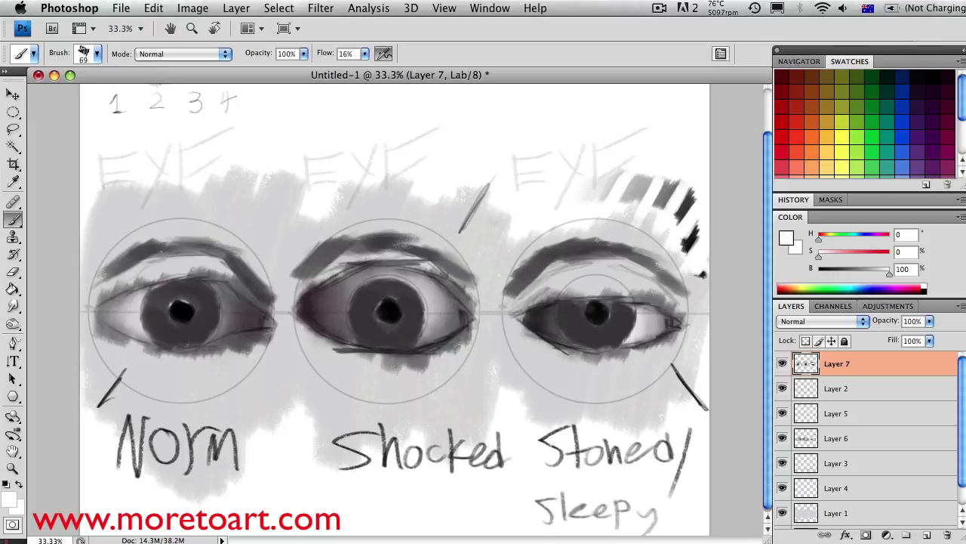
{"action": "key", "text": "x"}
- Darken the skin under the right eye's lower lid with a sampled iris grey at 35 px
{"action": "left_click", "coordinate": [642, 324], "text": "alt"}
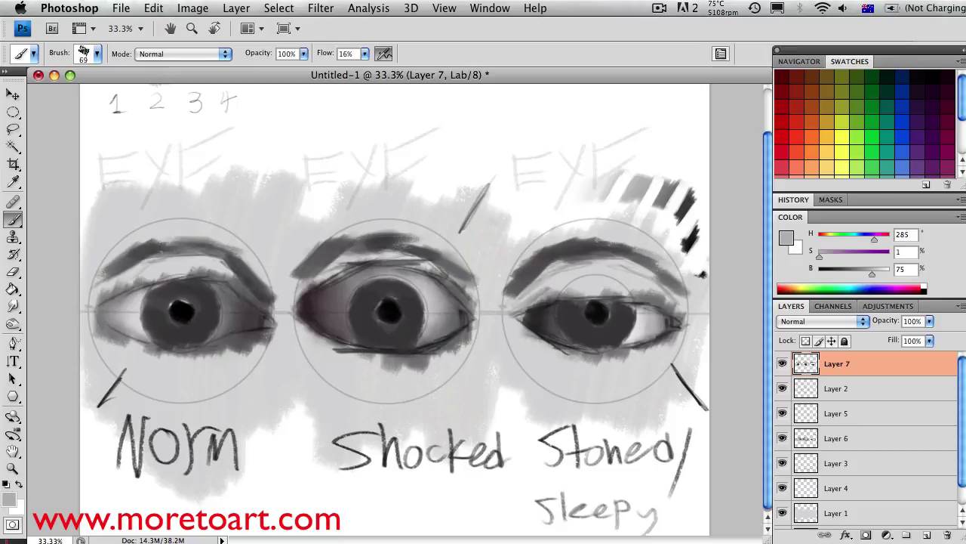
{"action": "right_click", "coordinate": [620, 320]}
{"action": "left_click_drag", "start_coordinate": [641, 366], "coordinate": [634, 365]}
{"action": "key", "text": "Return"}
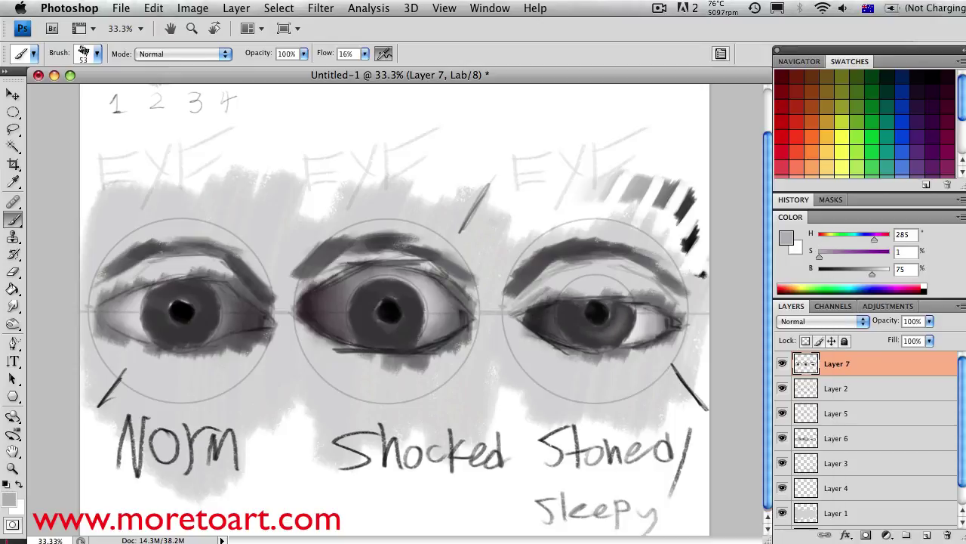
{"action": "left_click", "coordinate": [610, 315], "text": "alt"}
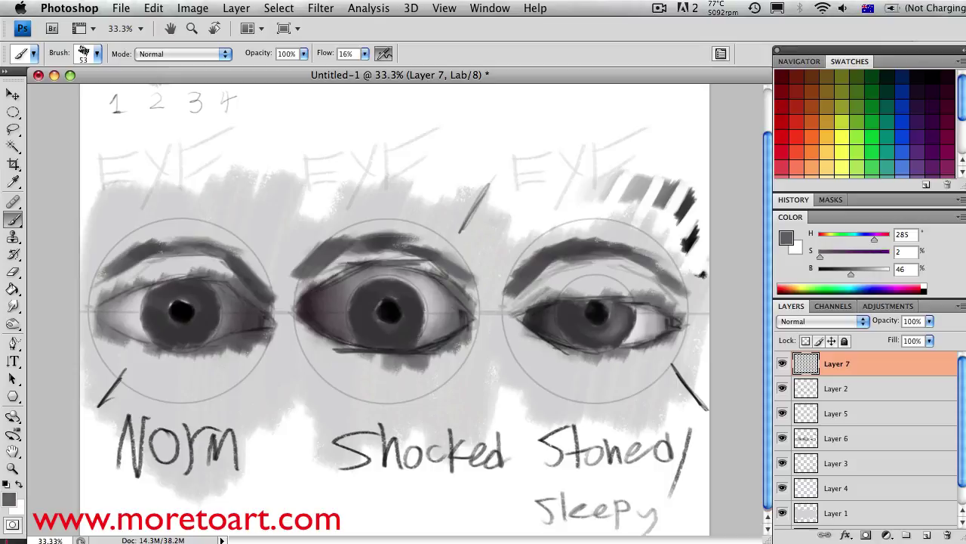
{"action": "left_click", "coordinate": [601, 306], "text": "alt"}
{"action": "right_click", "coordinate": [628, 308]}
{"action": "right_click", "coordinate": [587, 301]}
{"action": "left_click", "coordinate": [596, 310], "text": "alt"}
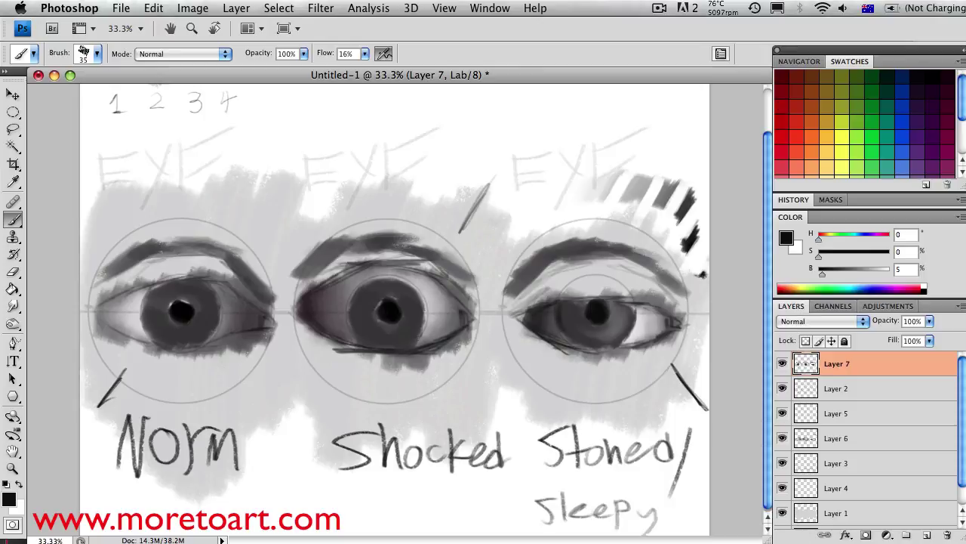
{"action": "left_click_drag", "start_coordinate": [563, 335], "coordinate": [574, 341]}
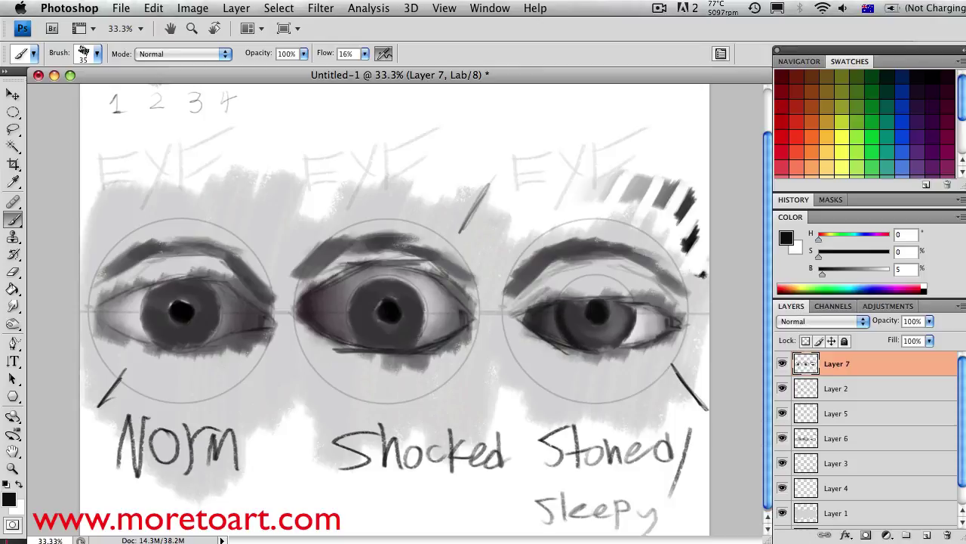
- Darken the middle iris's edges with a 39 px brush and the left iris at 52 px
{"action": "right_click", "coordinate": [377, 333]}
{"action": "left_click_drag", "start_coordinate": [400, 363], "coordinate": [413, 364]}
{"action": "key", "text": "Return"}
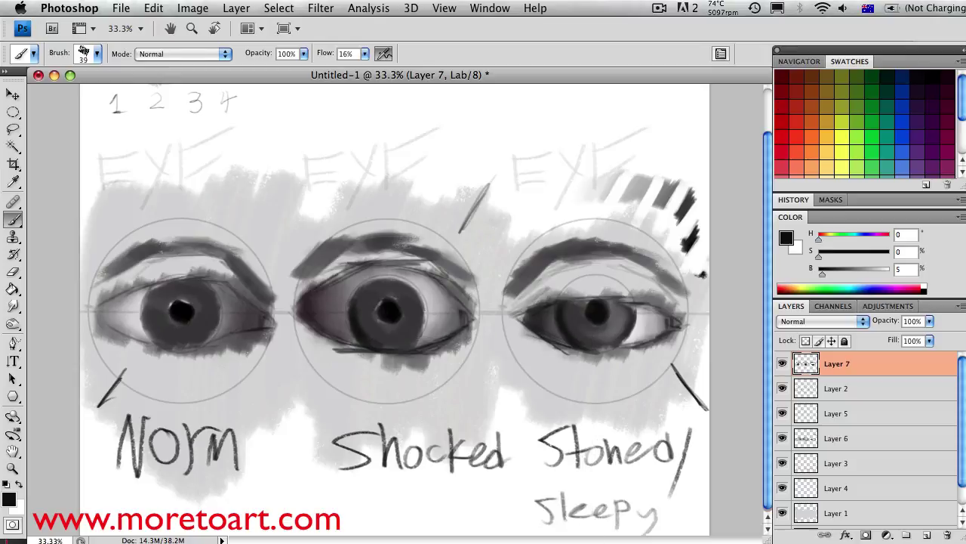
{"action": "left_click_drag", "start_coordinate": [352, 323], "coordinate": [355, 287]}
{"action": "left_click_drag", "start_coordinate": [408, 330], "coordinate": [418, 342]}
{"action": "right_click", "coordinate": [216, 305]}
{"action": "key", "text": "Return"}
{"action": "mouse_move", "coordinate": [218, 317]}
{"action": "left_mouse_down"}
{"action": "mouse_move", "coordinate": [203, 286]}
{"action": "mouse_move", "coordinate": [222, 317]}
{"action": "left_mouse_up"}
- Load a 32 px near-black brush and hide Layer 4 and the Layer 5 sketch lines
{"action": "right_click", "coordinate": [531, 310]}
{"action": "left_click_drag", "start_coordinate": [586, 339], "coordinate": [589, 339]}
{"action": "key", "text": "Return"}
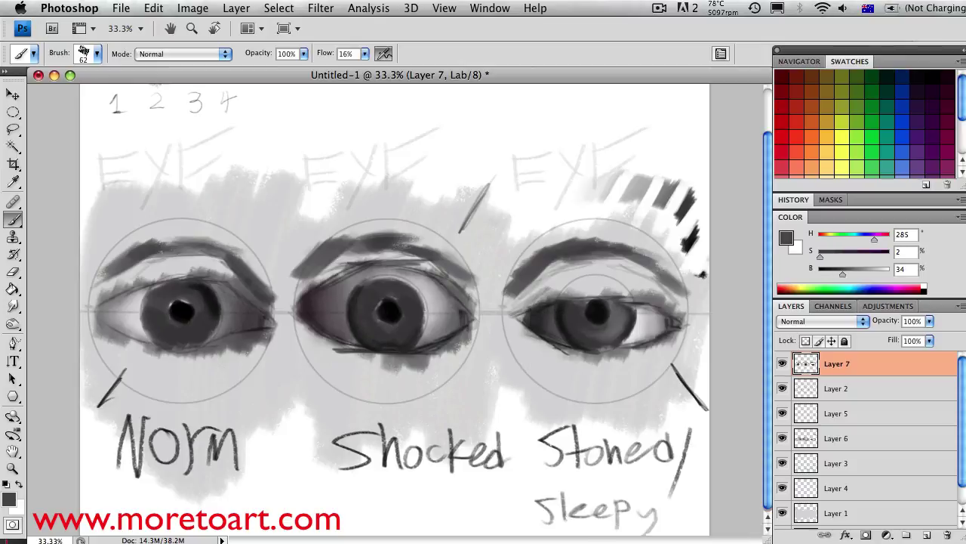
{"action": "right_click", "coordinate": [609, 333]}
{"action": "right_click", "coordinate": [362, 329]}
{"action": "key", "text": "Return"}
{"action": "left_click", "coordinate": [365, 289], "text": "alt"}
{"action": "left_click", "coordinate": [782, 487]}
{"action": "left_click", "coordinate": [783, 413]}
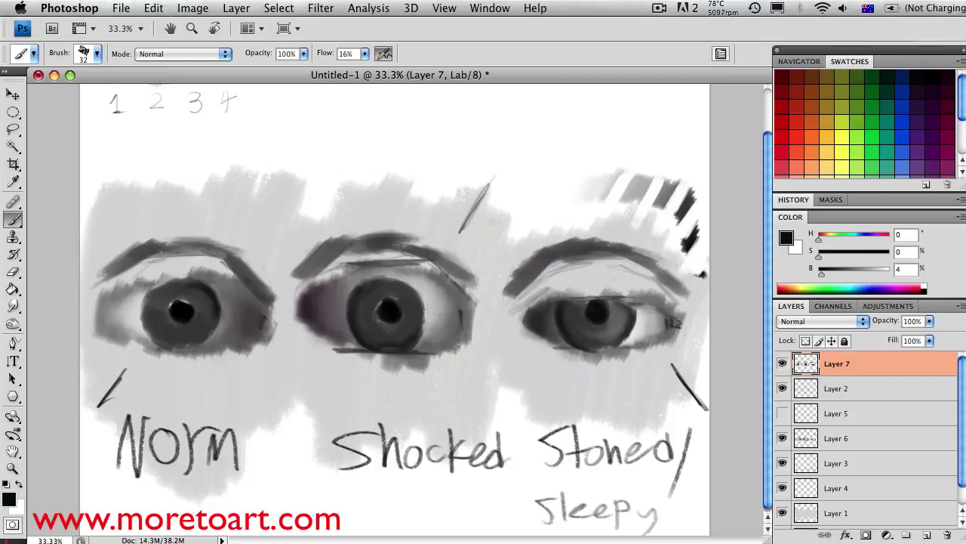
- Paint dark strokes around the top of the left iris at 48 px, then sample a dark grey at 50 px
{"action": "right_click", "coordinate": [214, 283]}
{"action": "key", "text": "Return"}
{"action": "mouse_move", "coordinate": [155, 281]}
{"action": "left_mouse_down"}
{"action": "mouse_move", "coordinate": [210, 281]}
{"action": "mouse_move", "coordinate": [147, 295]}
{"action": "left_mouse_up"}
{"action": "left_click", "coordinate": [212, 328], "text": "alt"}
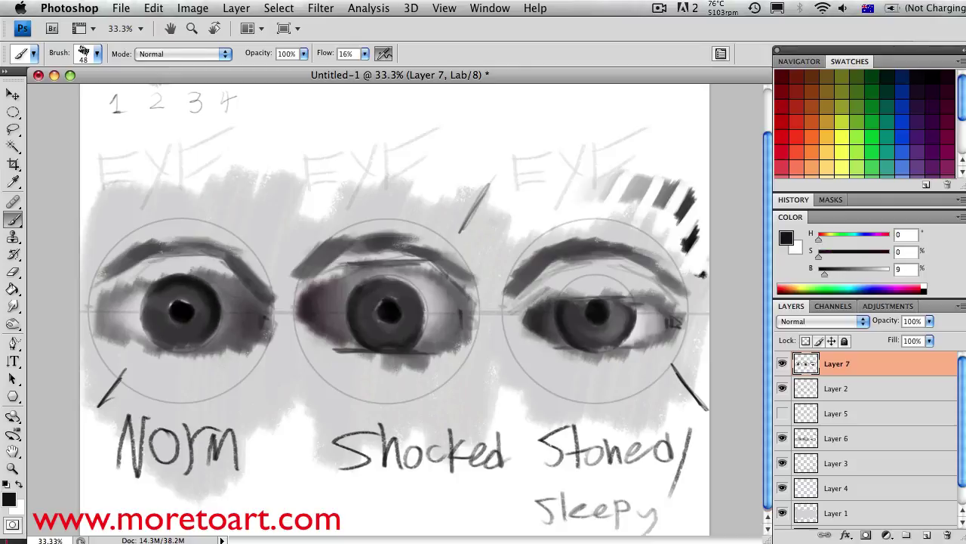
{"action": "right_click", "coordinate": [219, 317]}
{"action": "key", "text": "Return"}
{"action": "key", "text": "bracketright"}
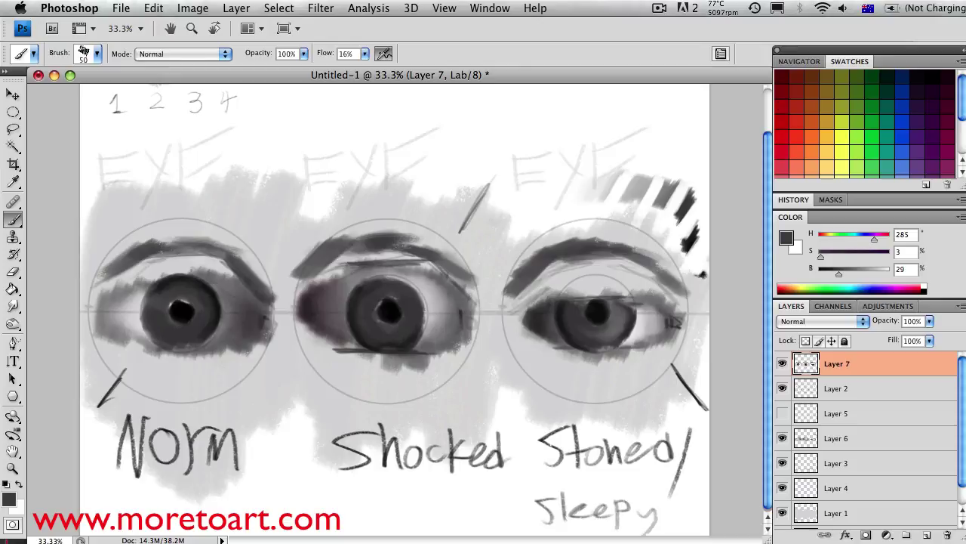
- Sample darker greys from the middle eye, switching to black between samples
{"action": "left_click", "coordinate": [369, 340], "text": "alt"}
{"action": "left_click", "coordinate": [368, 284], "text": "alt"}
{"action": "left_click", "coordinate": [369, 287], "text": "alt"}
{"action": "left_click", "coordinate": [377, 287], "text": "alt"}
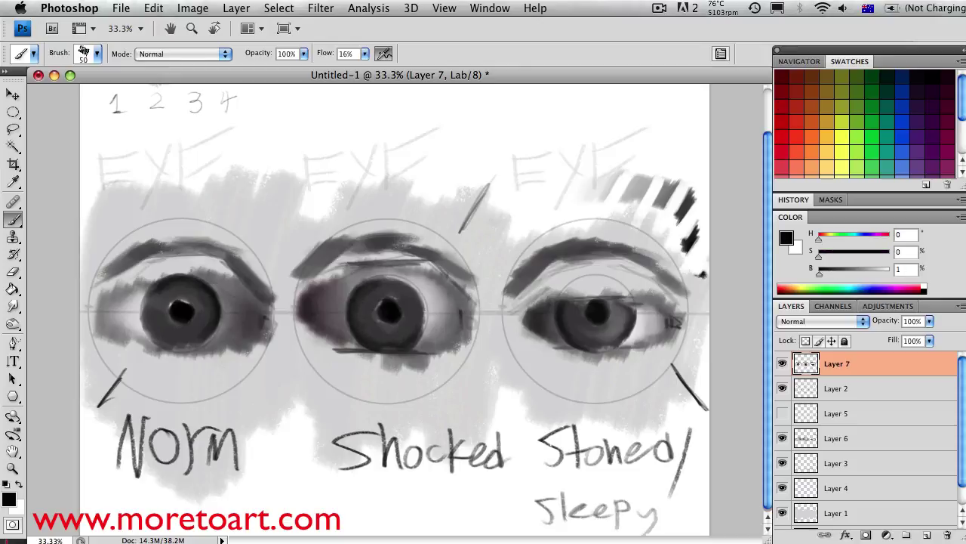
{"action": "left_click", "coordinate": [400, 285], "text": "alt"}
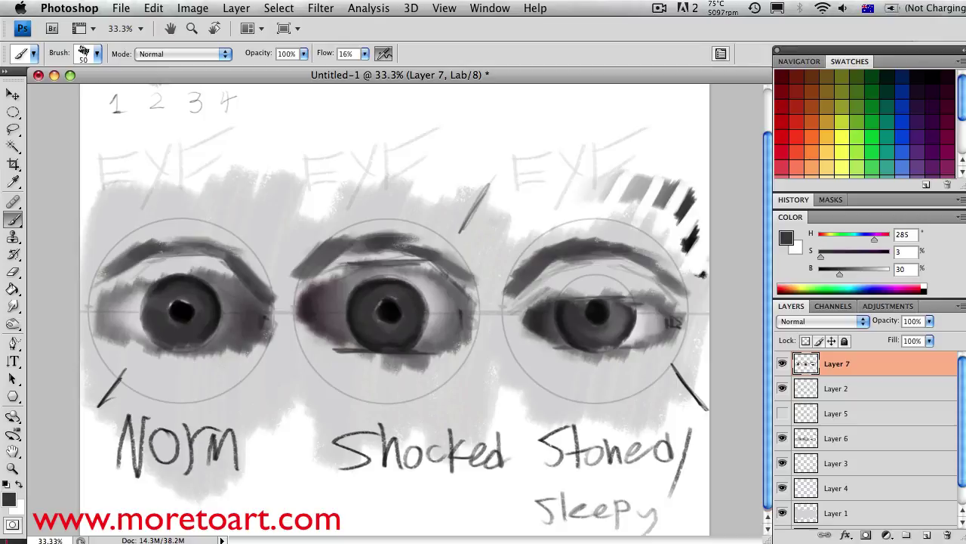
{"action": "key", "text": "d"}
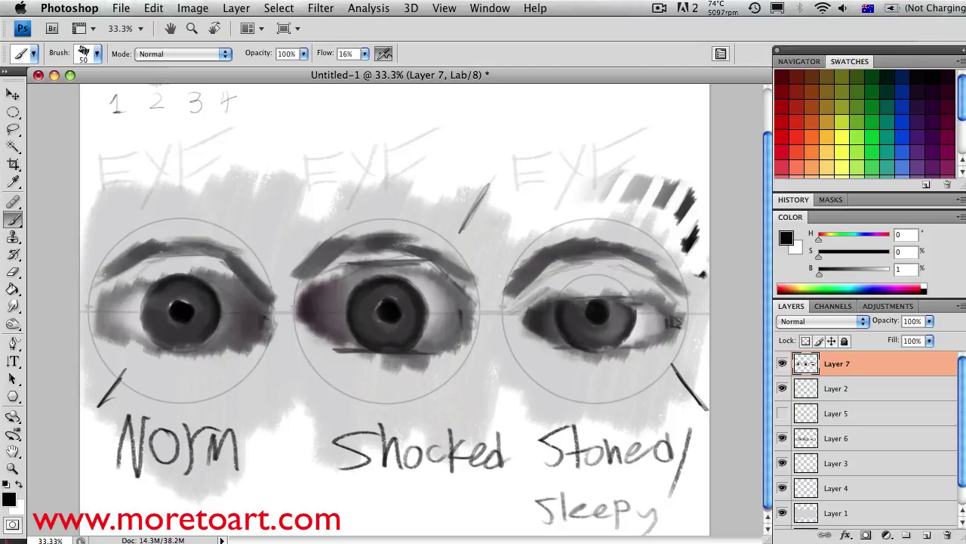
{"action": "left_click", "coordinate": [369, 280], "text": "alt"}
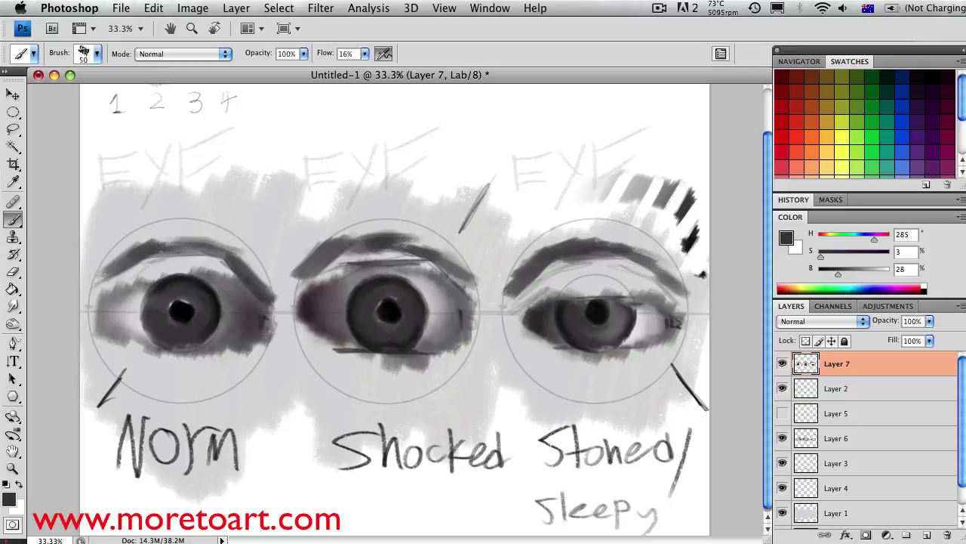
{"action": "left_click", "coordinate": [407, 291], "text": "alt"}
{"action": "key", "text": "d"}
- Lighten the skin under the left eye with a sampled light skin grey and 68 px brush
{"action": "left_click", "coordinate": [181, 301], "text": "alt"}
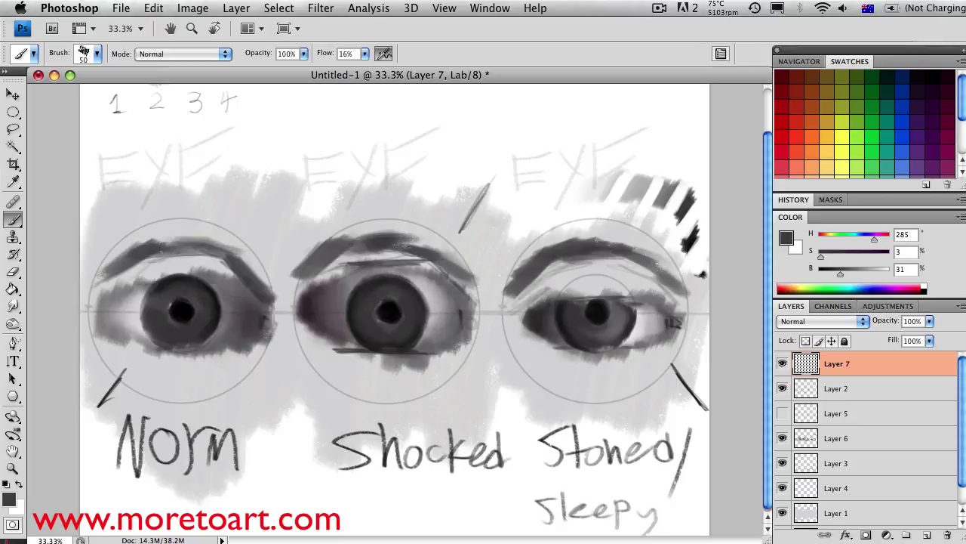
{"action": "left_click", "coordinate": [234, 349], "text": "alt"}
{"action": "right_click", "coordinate": [234, 349]}
{"action": "type", "text": "60"}
{"action": "key", "text": "Return"}
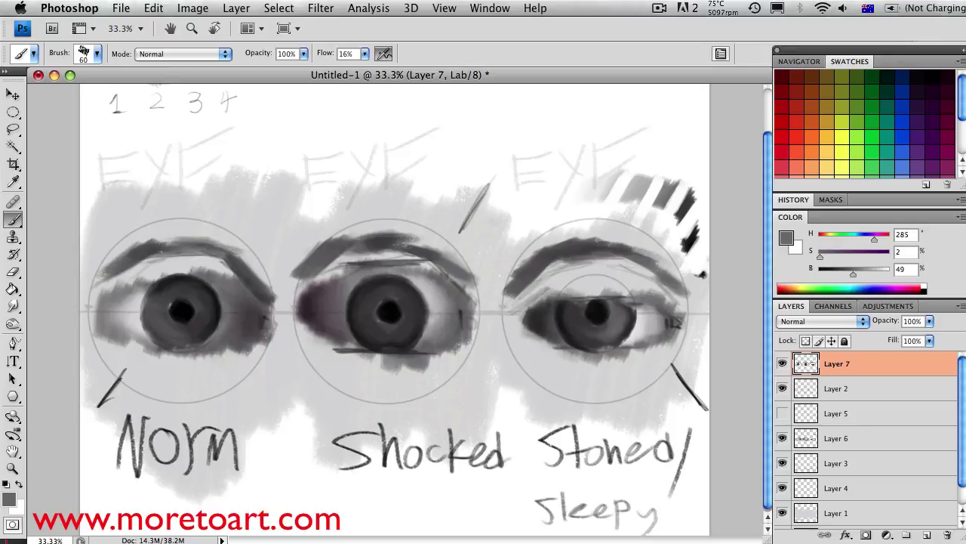
{"action": "left_click", "coordinate": [319, 353], "text": "alt"}
{"action": "right_click", "coordinate": [319, 353]}
{"action": "type", "text": "68"}
{"action": "key", "text": "Return"}
{"action": "left_click_drag", "start_coordinate": [162, 330], "coordinate": [168, 340]}
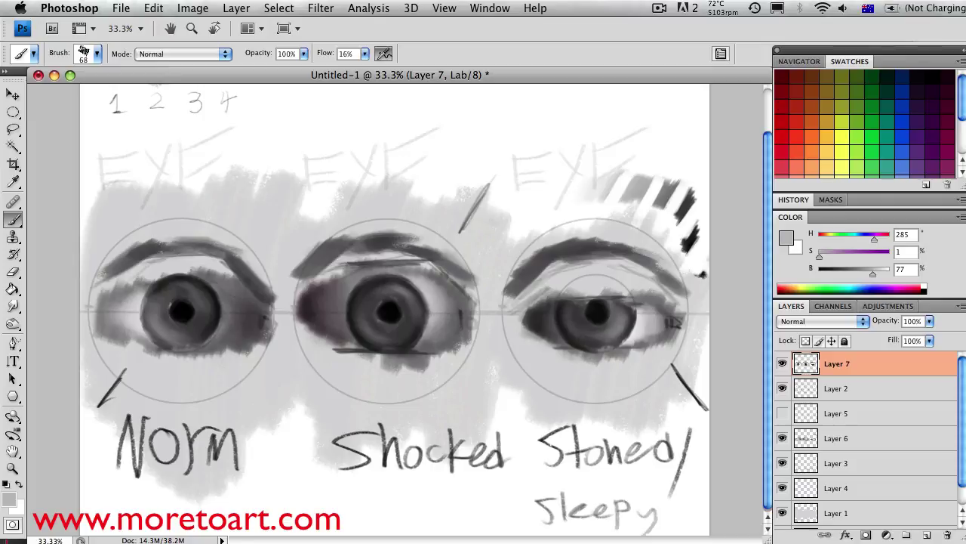
- Load a 32 px brush with a dark grey sampled above the middle eye
{"action": "key", "text": "bracketleft"}
{"action": "key", "text": "bracketleft"}
{"action": "key", "text": "bracketleft"}
{"action": "key", "text": "bracketleft"}
{"action": "left_click", "coordinate": [438, 243], "text": "alt"}
{"action": "right_click", "coordinate": [438, 243]}
{"action": "key", "text": "Return"}
- Softly darken the Shocked eye's upper lid, then paint black arrowheads on the three pointer lines
{"action": "left_click_drag", "start_coordinate": [437, 266], "coordinate": [402, 273]}
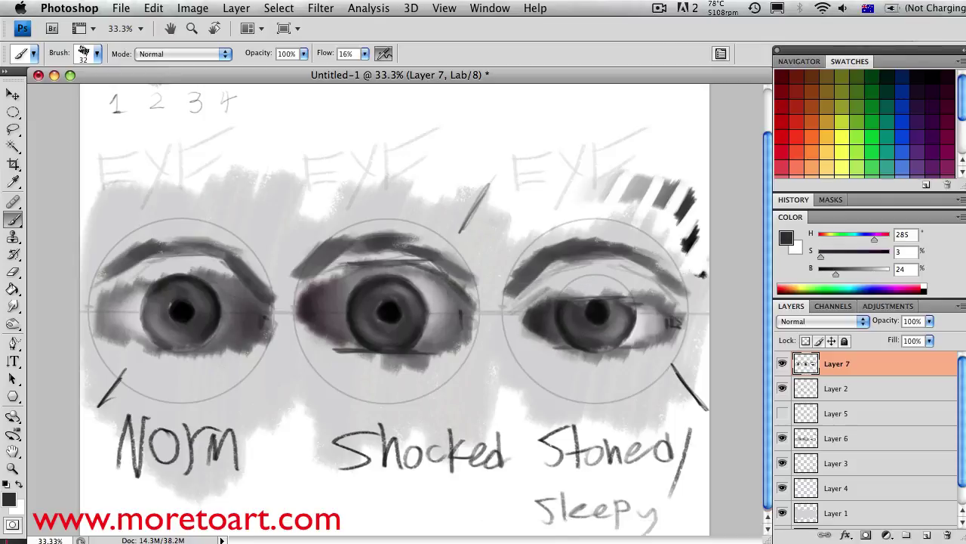
{"action": "key", "text": "d"}
{"action": "mouse_move", "coordinate": [458, 214]}
{"action": "left_mouse_down"}
{"action": "mouse_move", "coordinate": [462, 230]}
{"action": "mouse_move", "coordinate": [483, 202]}
{"action": "left_mouse_up"}
{"action": "left_click_drag", "start_coordinate": [696, 365], "coordinate": [681, 387]}
{"action": "left_click_drag", "start_coordinate": [113, 393], "coordinate": [136, 398]}
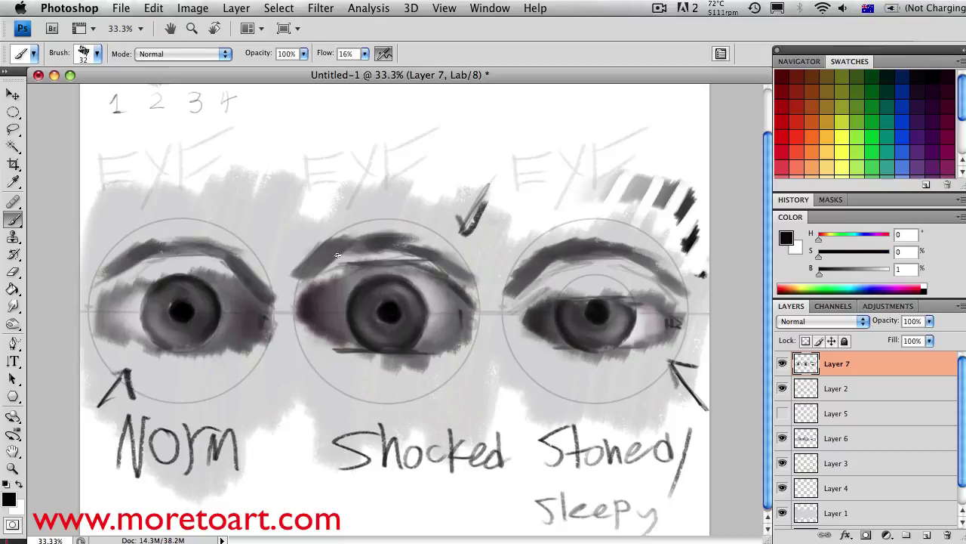
- Outline the Shocked eye's upper lid and right corner, reinforcing the lid line with a 19 px brush
{"action": "mouse_move", "coordinate": [302, 311]}
{"action": "left_mouse_down"}
{"action": "mouse_move", "coordinate": [355, 264]}
{"action": "mouse_move", "coordinate": [437, 265]}
{"action": "mouse_move", "coordinate": [427, 260]}
{"action": "mouse_move", "coordinate": [468, 293]}
{"action": "mouse_move", "coordinate": [359, 347]}
{"action": "mouse_move", "coordinate": [465, 349]}
{"action": "mouse_move", "coordinate": [481, 320]}
{"action": "left_mouse_up"}
{"action": "left_click_drag", "start_coordinate": [425, 270], "coordinate": [477, 333]}
{"action": "right_click", "coordinate": [392, 313]}
{"action": "key", "text": "Return"}
{"action": "left_click_drag", "start_coordinate": [326, 281], "coordinate": [346, 272]}
{"action": "left_click_drag", "start_coordinate": [432, 275], "coordinate": [469, 310]}
{"action": "mouse_move", "coordinate": [399, 266]}
{"action": "left_mouse_down"}
{"action": "mouse_move", "coordinate": [471, 306]}
{"action": "mouse_move", "coordinate": [441, 271]}
{"action": "left_mouse_up"}
- Outline the Norm eye's lower and upper lids with dark lines
{"action": "mouse_move", "coordinate": [114, 330]}
{"action": "left_mouse_down"}
{"action": "mouse_move", "coordinate": [215, 349]}
{"action": "mouse_move", "coordinate": [269, 326]}
{"action": "left_mouse_up"}
{"action": "left_click_drag", "start_coordinate": [198, 348], "coordinate": [246, 330]}
{"action": "mouse_move", "coordinate": [106, 293]}
{"action": "left_mouse_down"}
{"action": "mouse_move", "coordinate": [156, 281]}
{"action": "mouse_move", "coordinate": [230, 285]}
{"action": "mouse_move", "coordinate": [264, 314]}
{"action": "mouse_move", "coordinate": [108, 323]}
{"action": "mouse_move", "coordinate": [122, 290]}
{"action": "left_mouse_up"}
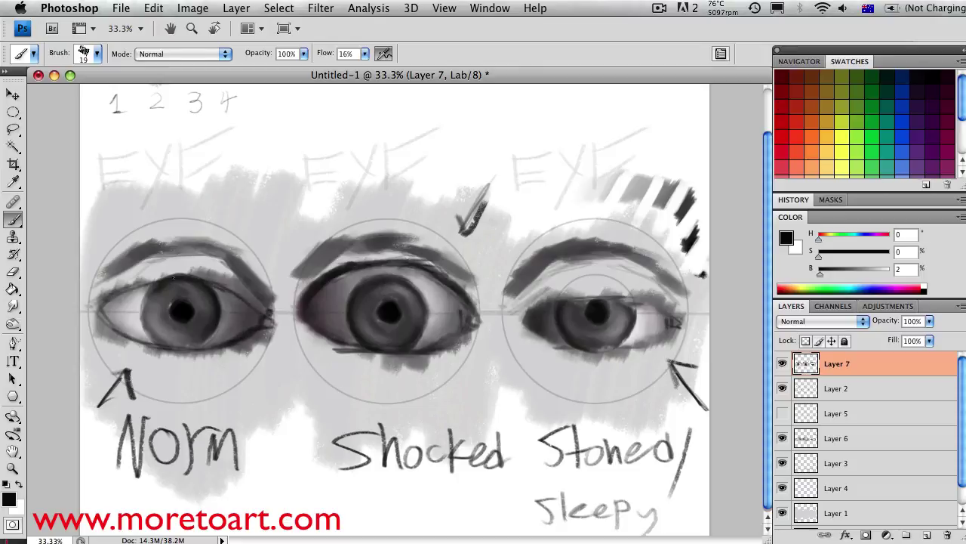
- Outline the right eye's lower and upper lids, undoing the stray upper-lid stroke
{"action": "left_click_drag", "start_coordinate": [523, 329], "coordinate": [666, 347]}
{"action": "mouse_move", "coordinate": [599, 295]}
{"action": "left_mouse_down"}
{"action": "mouse_move", "coordinate": [521, 313]}
{"action": "mouse_move", "coordinate": [592, 296]}
{"action": "left_mouse_up"}
{"action": "key", "text": "super+z"}
{"action": "right_click", "coordinate": [413, 326]}
{"action": "key", "text": "Return"}
{"action": "key", "text": "x"}
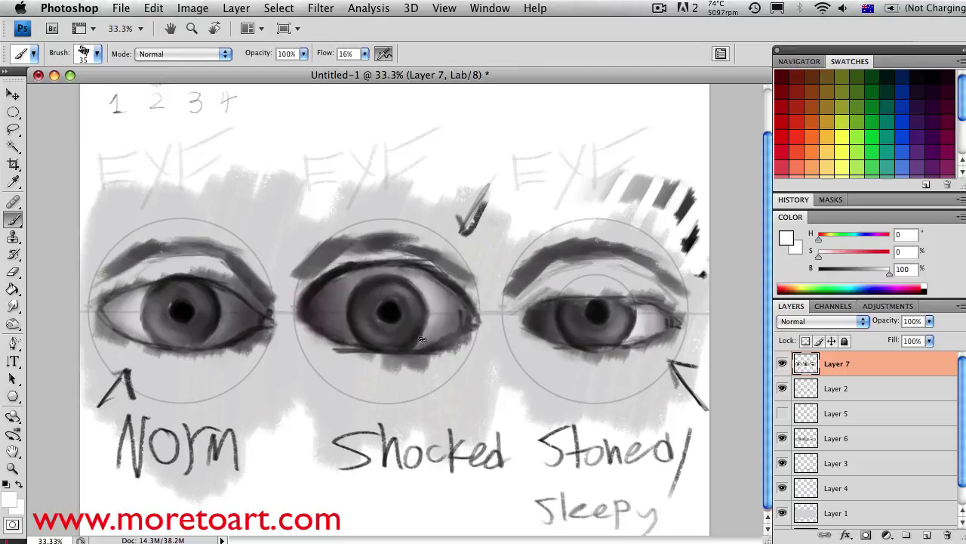
{"action": "left_click", "coordinate": [412, 346], "text": "alt"}
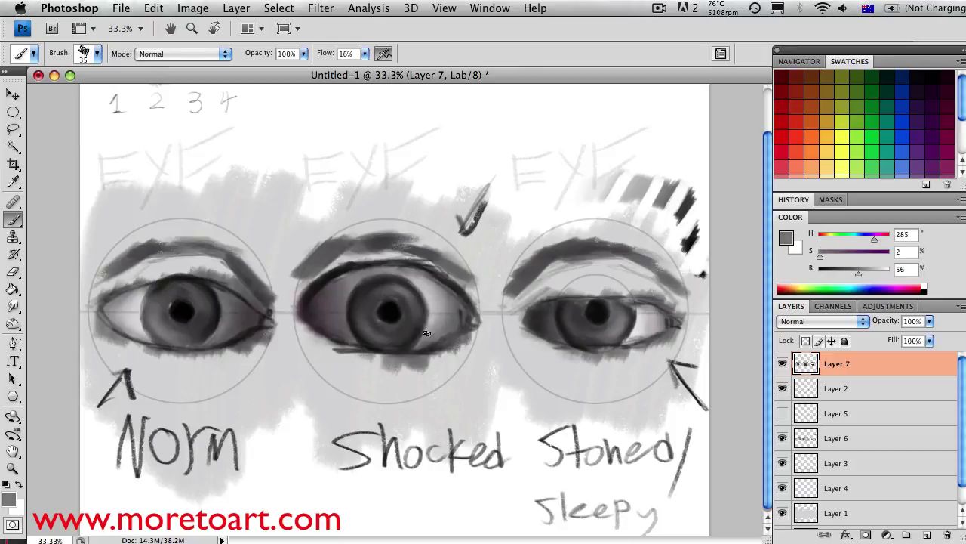
{"action": "key", "text": "d"}
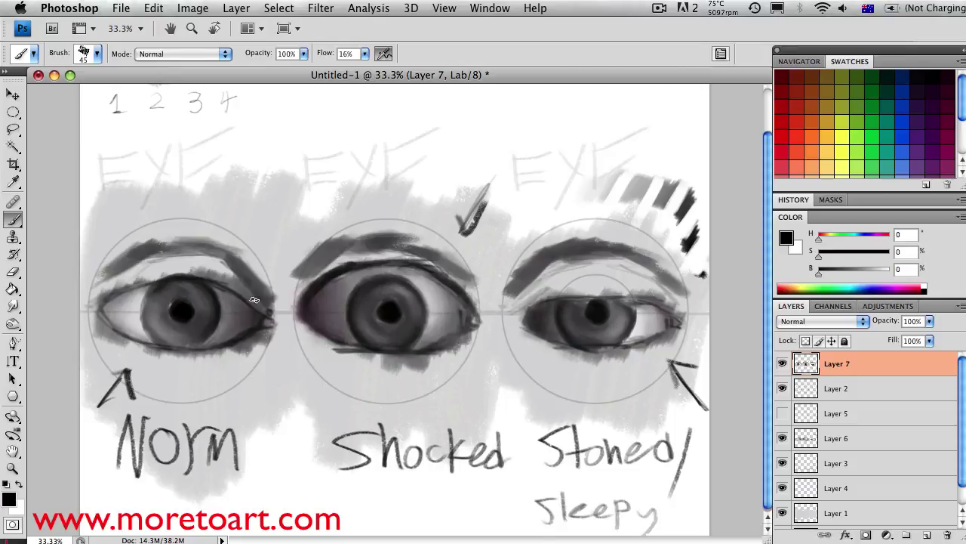
{"action": "key", "text": "x"}
- Thicken the Shocked eye's upper eyelid line with a 29–53 px brush, sampling greys
{"action": "right_click", "coordinate": [213, 297]}
{"action": "type", "text": "29"}
{"action": "key", "text": "Return"}
{"action": "key", "text": "x"}
{"action": "key", "text": "x"}
{"action": "key", "text": "x"}
{"action": "left_click", "coordinate": [383, 286], "text": "alt"}
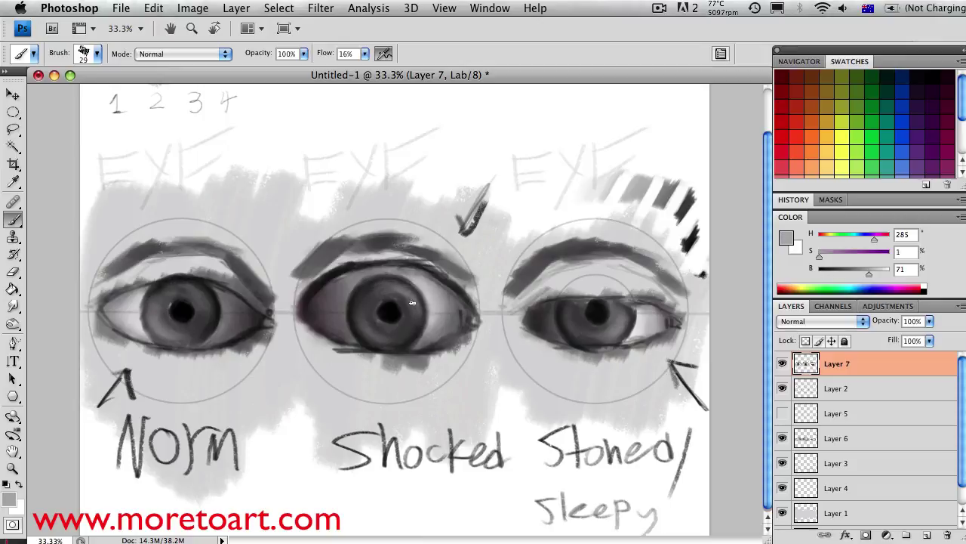
{"action": "key", "text": "bracketright"}
{"action": "key", "text": "bracketright"}
{"action": "left_click", "coordinate": [350, 282], "text": "alt"}
{"action": "left_click", "coordinate": [438, 267], "text": "alt"}
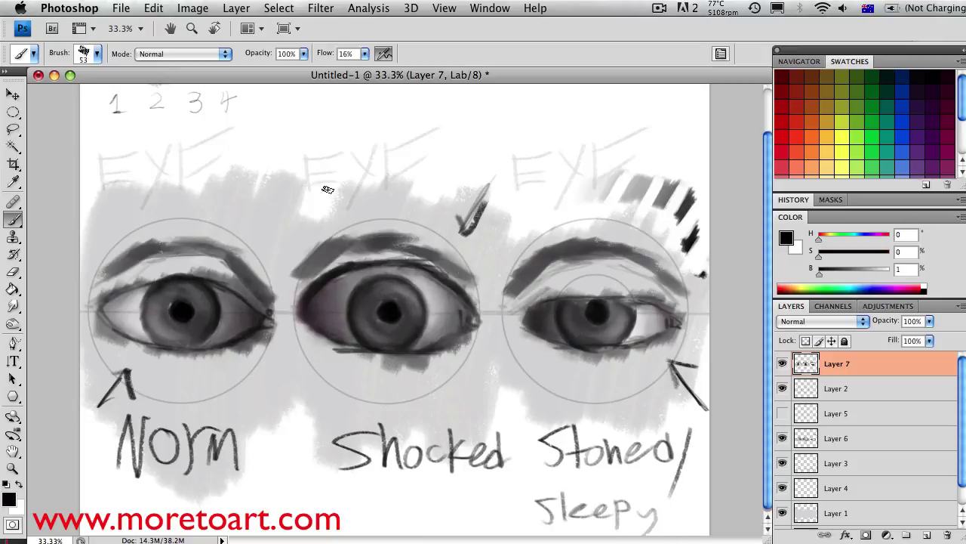
{"action": "left_click_drag", "start_coordinate": [320, 294], "coordinate": [379, 260]}
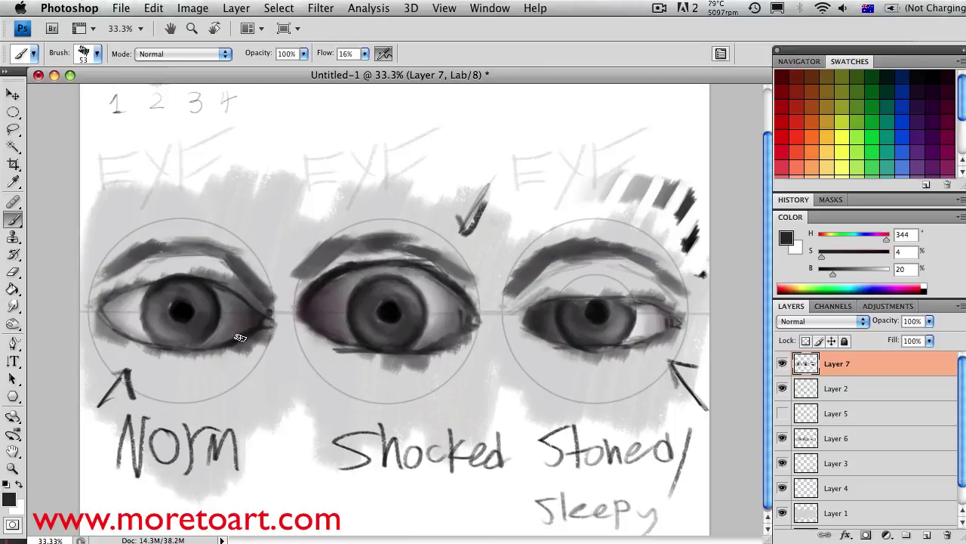
{"action": "left_click", "coordinate": [600, 309], "text": "alt"}
{"action": "left_click_drag", "start_coordinate": [573, 322], "coordinate": [404, 315], "text": "alt"}
{"action": "key", "text": "x"}
{"action": "key", "text": "x"}
{"action": "key", "text": "x"}
- Dab a white highlight on the right eye's corner with a 20 px brush
{"action": "right_click", "coordinate": [240, 354]}
{"action": "right_click", "coordinate": [500, 299]}
{"action": "key", "text": "Return"}
{"action": "right_click", "coordinate": [329, 234]}
{"action": "double_click", "coordinate": [399, 340]}
{"action": "left_click", "coordinate": [674, 325]}
{"action": "right_click", "coordinate": [622, 295]}
{"action": "key", "text": "Return"}
{"action": "right_click", "coordinate": [612, 292]}
{"action": "key", "text": "Return"}
{"action": "left_click", "coordinate": [318, 263], "text": "alt"}
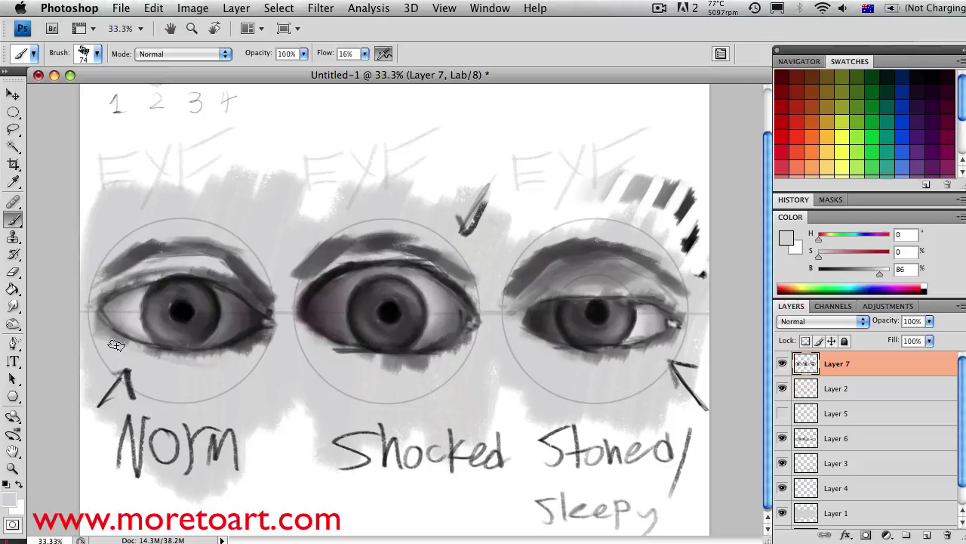
{"action": "left_click", "coordinate": [424, 262], "text": "alt"}
- Sample near-black and light grey tones while resizing the brush to 48 and 13 px
{"action": "right_click", "coordinate": [651, 309]}
{"action": "key", "text": "Return"}
{"action": "left_click", "coordinate": [655, 309], "text": "alt"}
{"action": "left_click", "coordinate": [523, 322], "text": "alt"}
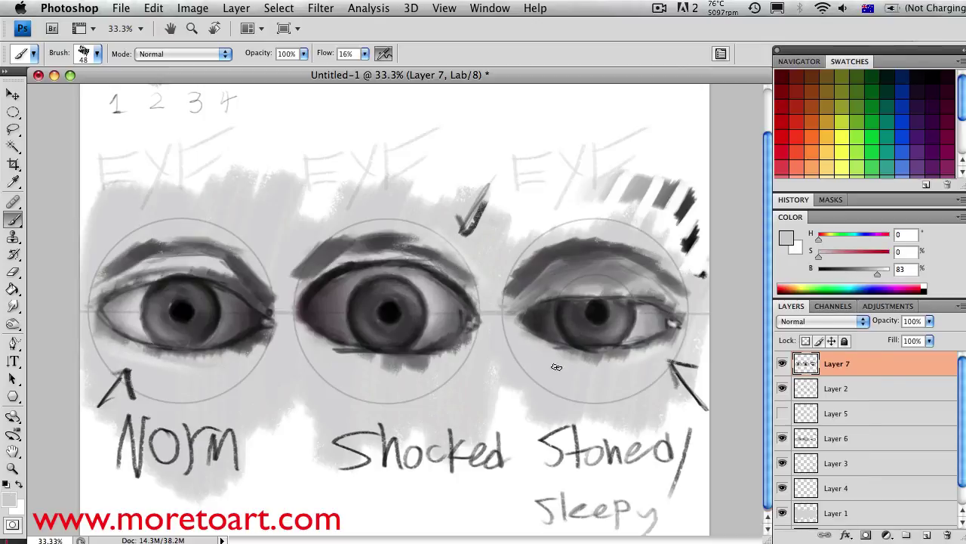
{"action": "right_click", "coordinate": [608, 311]}
{"action": "key", "text": "Return"}
- Hide the Layer 2 guide circles and set a 42 px brush with sampled greys
{"action": "left_click", "coordinate": [783, 388]}
{"action": "right_click", "coordinate": [452, 332]}
{"action": "key", "text": "Return"}
{"action": "left_click", "coordinate": [347, 320], "text": "alt"}
{"action": "key", "text": "super+minus"}
{"action": "key", "text": "super+equal"}
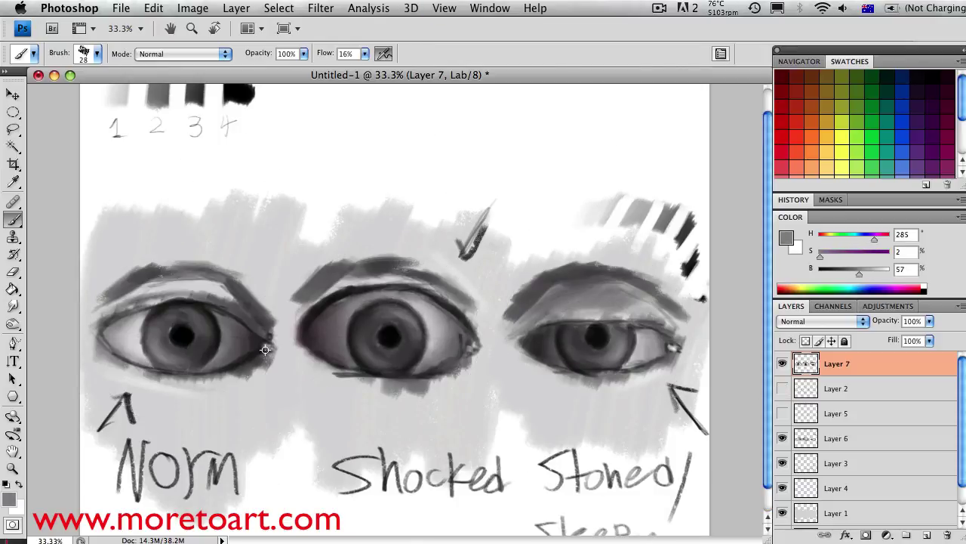
{"action": "left_click", "coordinate": [232, 353], "text": "alt"}
{"action": "right_click", "coordinate": [215, 343]}
{"action": "key", "text": "Return"}
- On new Layer 8, paint white iris highlights with a 50 px brush at 92% opacity
{"action": "left_click", "coordinate": [923, 536]}
{"action": "right_click", "coordinate": [217, 329]}
{"action": "key", "text": "Return"}
{"action": "right_click", "coordinate": [152, 333]}
{"action": "key", "text": "Return"}
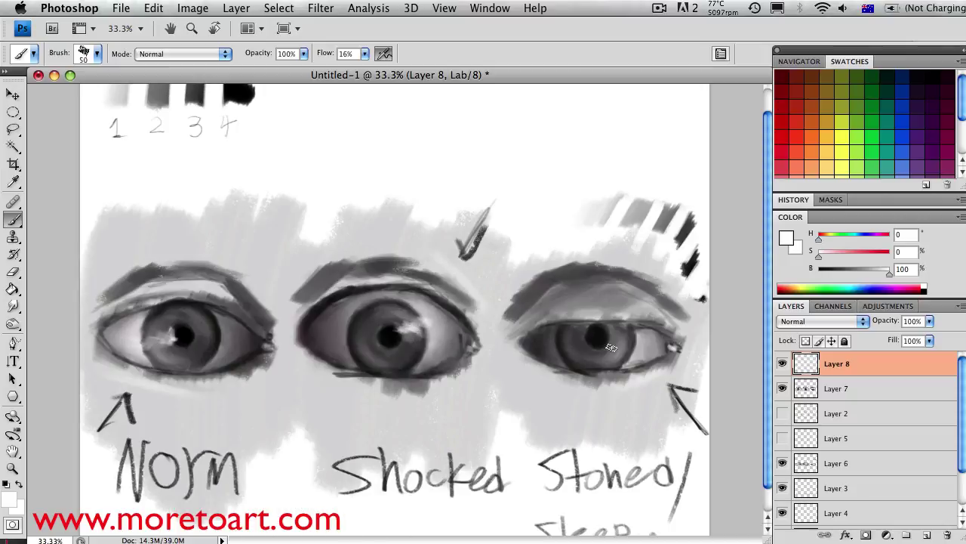
{"action": "left_click_drag", "start_coordinate": [618, 346], "coordinate": [625, 348]}
{"action": "left_click_drag", "start_coordinate": [930, 320], "coordinate": [926, 346]}
- On Layer 7, darken the lids of all three eyes with a 98–127 px brush
{"action": "left_click", "coordinate": [836, 388]}
{"action": "right_click", "coordinate": [654, 344]}
{"action": "left_click_drag", "start_coordinate": [680, 353], "coordinate": [713, 353]}
{"action": "key", "text": "Return"}
{"action": "left_click", "coordinate": [573, 273], "text": "alt"}
{"action": "mouse_move", "coordinate": [634, 286]}
{"action": "left_mouse_down"}
{"action": "mouse_move", "coordinate": [544, 293]}
{"action": "mouse_move", "coordinate": [528, 317]}
{"action": "mouse_move", "coordinate": [642, 296]}
{"action": "left_mouse_up"}
{"action": "left_click", "coordinate": [538, 294], "text": "alt"}
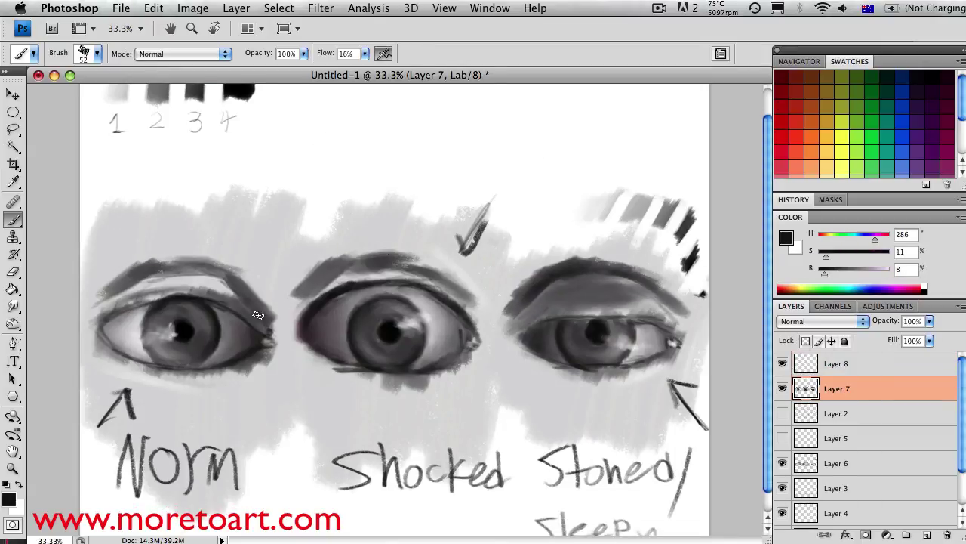
{"action": "mouse_move", "coordinate": [242, 291]}
{"action": "left_mouse_down"}
{"action": "mouse_move", "coordinate": [378, 389]}
{"action": "mouse_move", "coordinate": [288, 348]}
{"action": "mouse_move", "coordinate": [282, 330]}
{"action": "mouse_move", "coordinate": [313, 280]}
{"action": "mouse_move", "coordinate": [229, 297]}
{"action": "mouse_move", "coordinate": [243, 246]}
{"action": "left_mouse_up"}
{"action": "key", "text": "bracketright"}
{"action": "key", "text": "bracketright"}
{"action": "key", "text": "bracketright"}
{"action": "key", "text": "bracketright"}
{"action": "left_click", "coordinate": [282, 330], "text": "alt"}
- Darken the right eye's upper lid and inner corner, keeping the middle-eye lid stroke
{"action": "mouse_move", "coordinate": [573, 291]}
{"action": "left_mouse_down"}
{"action": "mouse_move", "coordinate": [647, 304]}
{"action": "mouse_move", "coordinate": [595, 325]}
{"action": "mouse_move", "coordinate": [604, 250]}
{"action": "mouse_move", "coordinate": [491, 355]}
{"action": "left_mouse_up"}
{"action": "left_click", "coordinate": [443, 264], "text": "alt"}
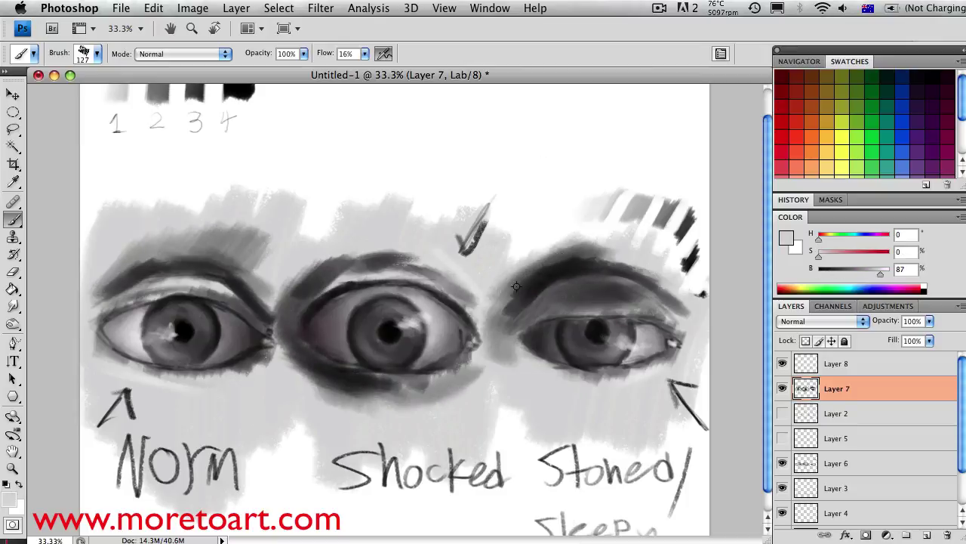
{"action": "key", "text": "super+z"}
{"action": "key", "text": "bracketleft"}
{"action": "key", "text": "bracketleft"}
{"action": "key", "text": "bracketleft"}
{"action": "key", "text": "bracketleft"}
{"action": "key", "text": "super+z"}
{"action": "left_click", "coordinate": [615, 317], "text": "alt"}
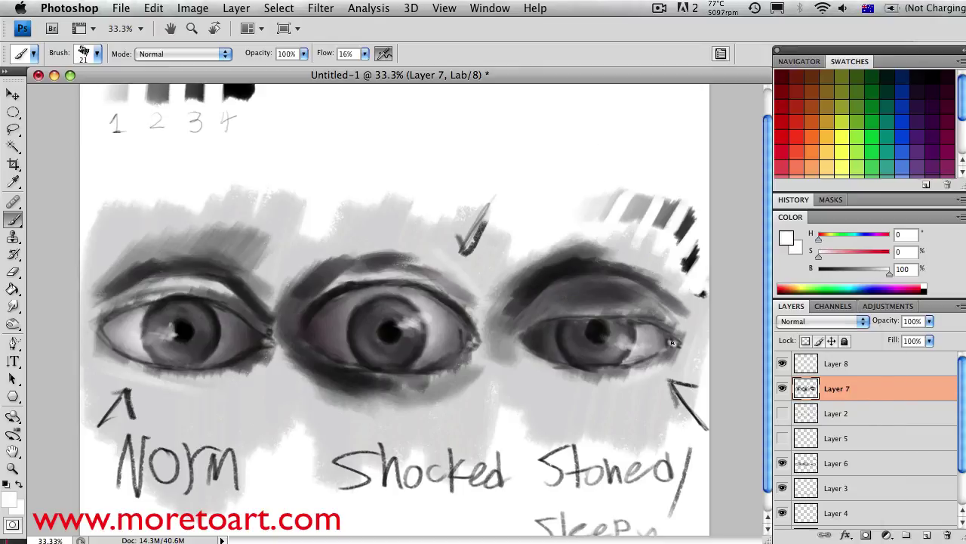
{"action": "left_click", "coordinate": [661, 326], "text": "alt"}
{"action": "key", "text": "bracketright"}
{"action": "key", "text": "bracketright"}
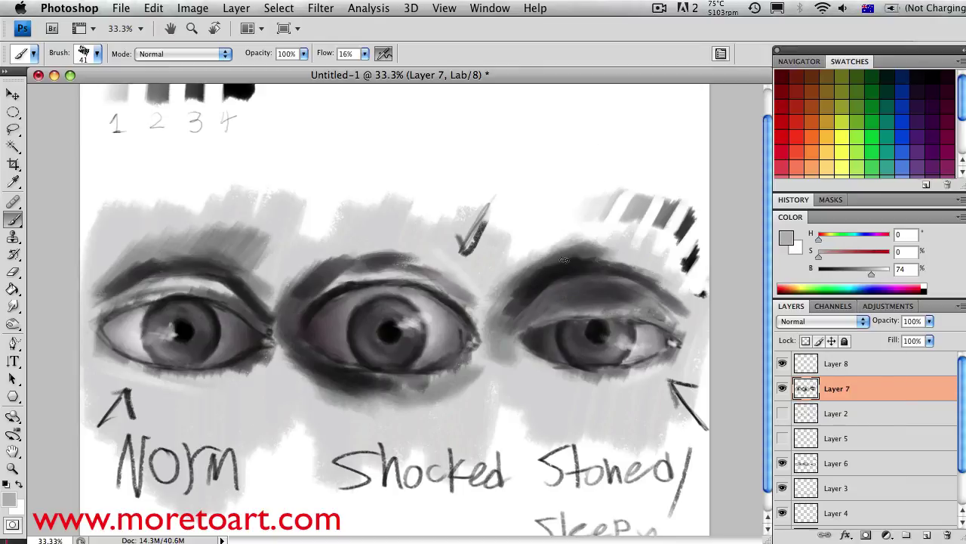
- Sample near-black and dark grey from the eye and light grey from the skin
{"action": "right_click", "coordinate": [652, 280]}
{"action": "left_click", "coordinate": [587, 328], "text": "alt"}
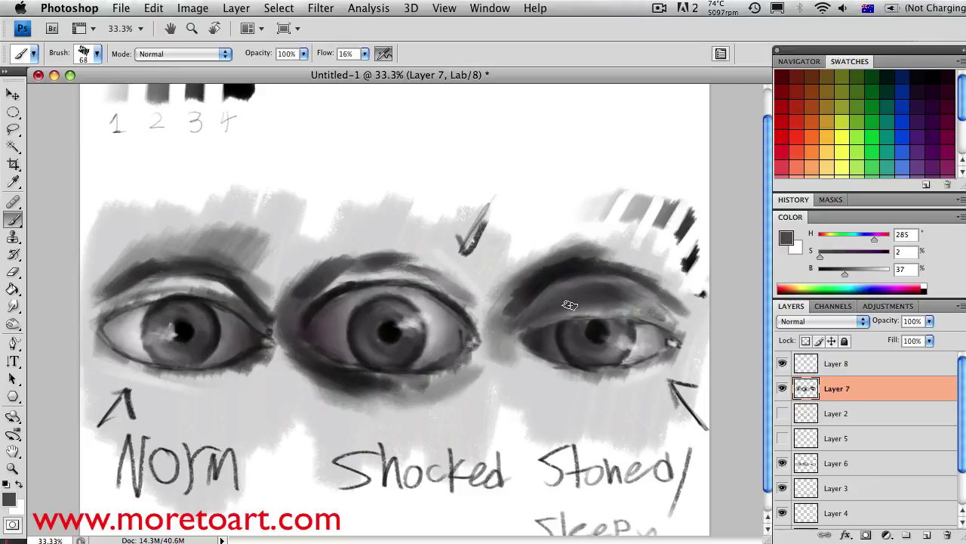
{"action": "left_click", "coordinate": [587, 305], "text": "alt"}
{"action": "key", "text": "bracketleft"}
{"action": "key", "text": "bracketleft"}
{"action": "key", "text": "bracketleft"}
{"action": "key", "text": "bracketleft"}
{"action": "left_click", "coordinate": [455, 356], "text": "alt"}
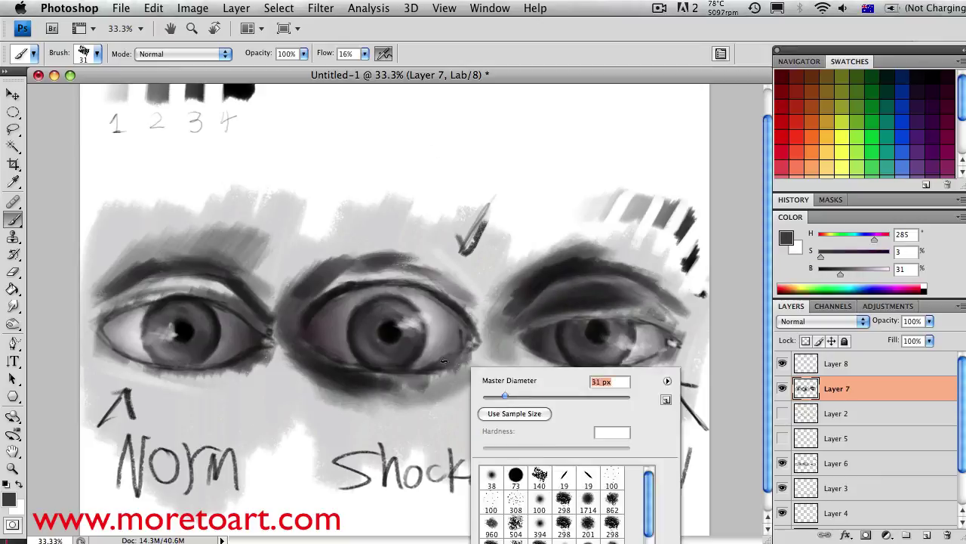
{"action": "left_click", "coordinate": [453, 374], "text": "alt"}
{"action": "left_click", "coordinate": [434, 374], "text": "alt"}
- Resize the brush several times and sample near-black from the eye
{"action": "right_click", "coordinate": [423, 374]}
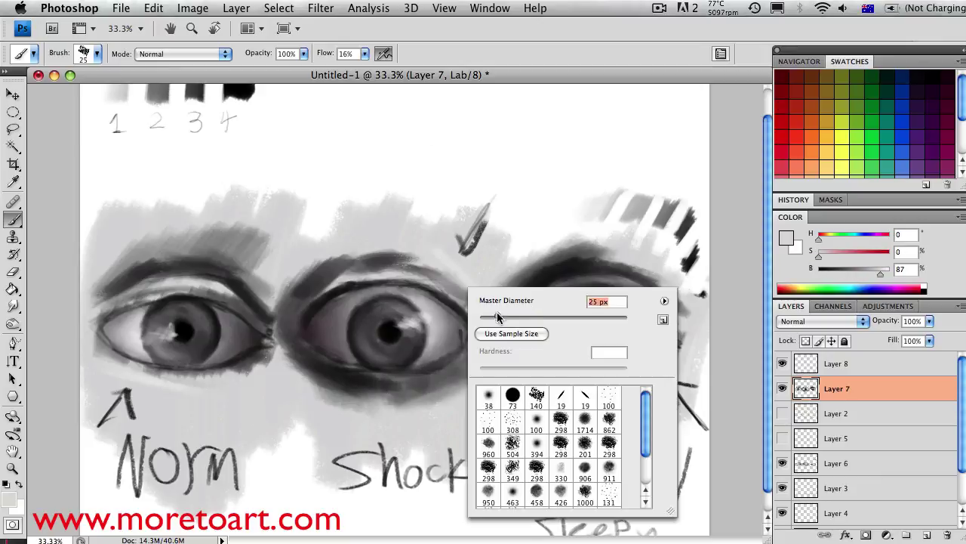
{"action": "key", "text": "Return"}
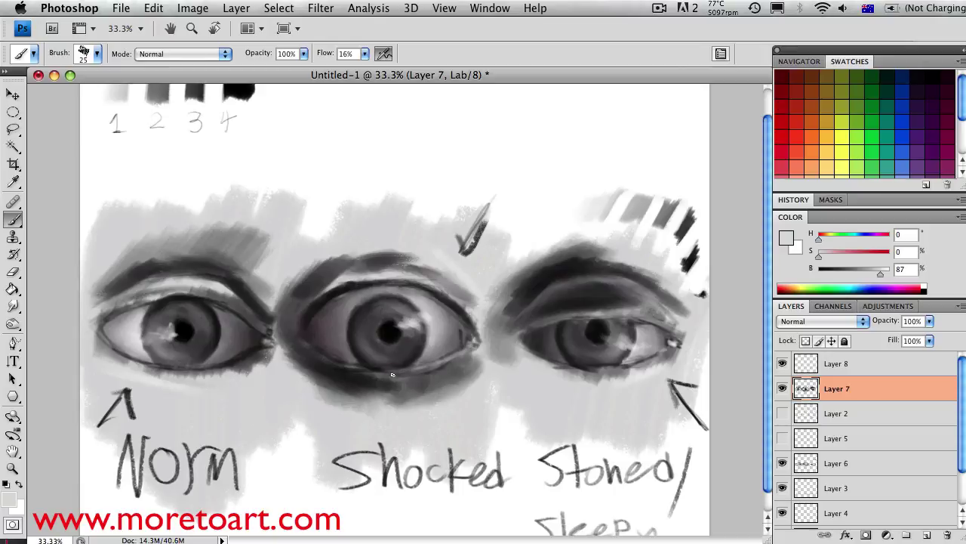
{"action": "left_click", "coordinate": [455, 344], "text": "alt"}
{"action": "right_click", "coordinate": [445, 378]}
{"action": "key", "text": "Return"}
{"action": "right_click", "coordinate": [435, 378]}
{"action": "key", "text": "Return"}
- Add a dark stroke beside the check mark above the Shocked eye
{"action": "key", "text": "x"}
{"action": "key", "text": "bracketleft"}
{"action": "key", "text": "bracketleft"}
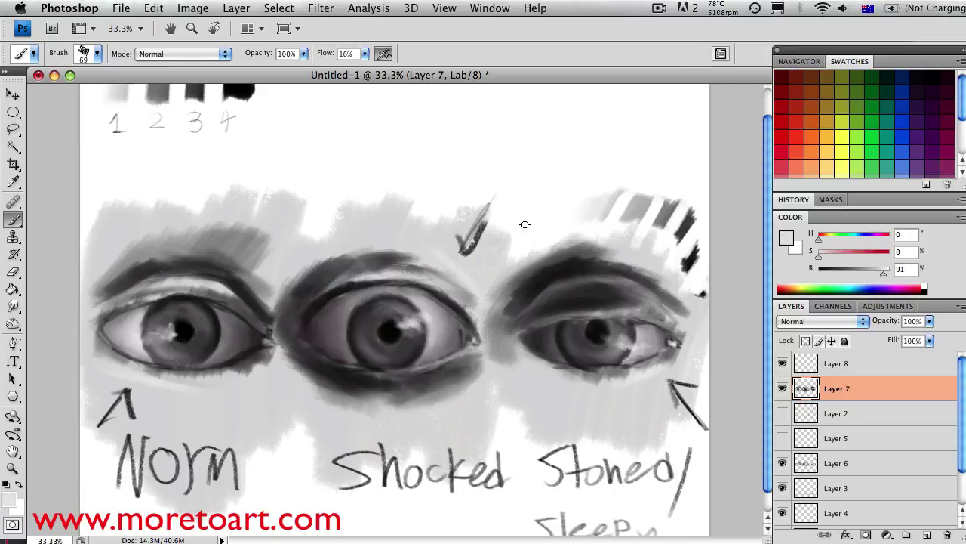
{"action": "right_click", "coordinate": [496, 345]}
{"action": "key", "text": "Return"}
{"action": "key", "text": "x"}
{"action": "left_click_drag", "start_coordinate": [513, 214], "coordinate": [464, 255]}
- Sample dark and light greys from the painting and set a smaller brush
{"action": "key", "text": "x"}
{"action": "key", "text": "x"}
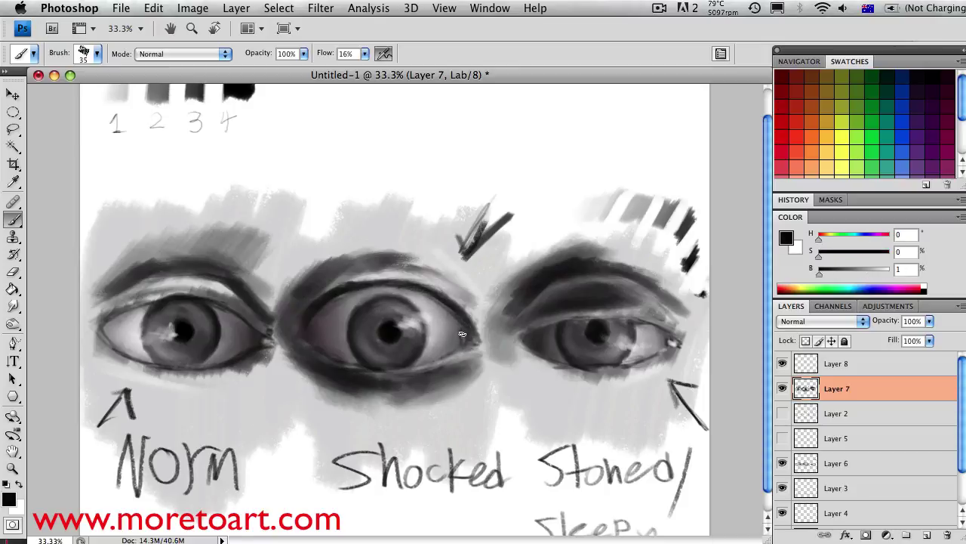
{"action": "key", "text": "bracketright"}
{"action": "key", "text": "bracketright"}
{"action": "left_click", "coordinate": [309, 339], "text": "alt"}
{"action": "left_click", "coordinate": [133, 338], "text": "alt"}
{"action": "right_click", "coordinate": [280, 350]}
{"action": "key", "text": "Return"}
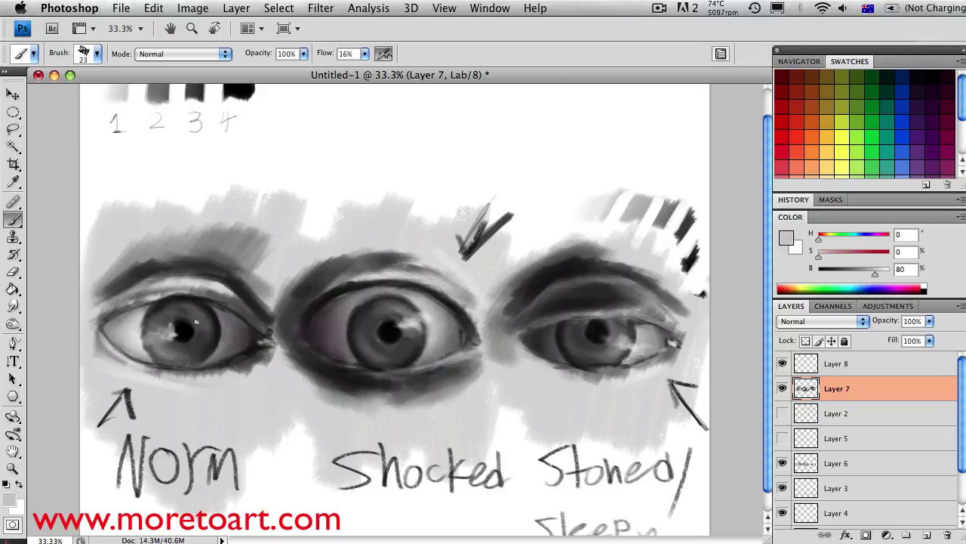
{"action": "scroll", "coordinate": [240, 373], "scroll_direction": "down", "scroll_amount": 1}
{"action": "key", "text": "bracketleft"}
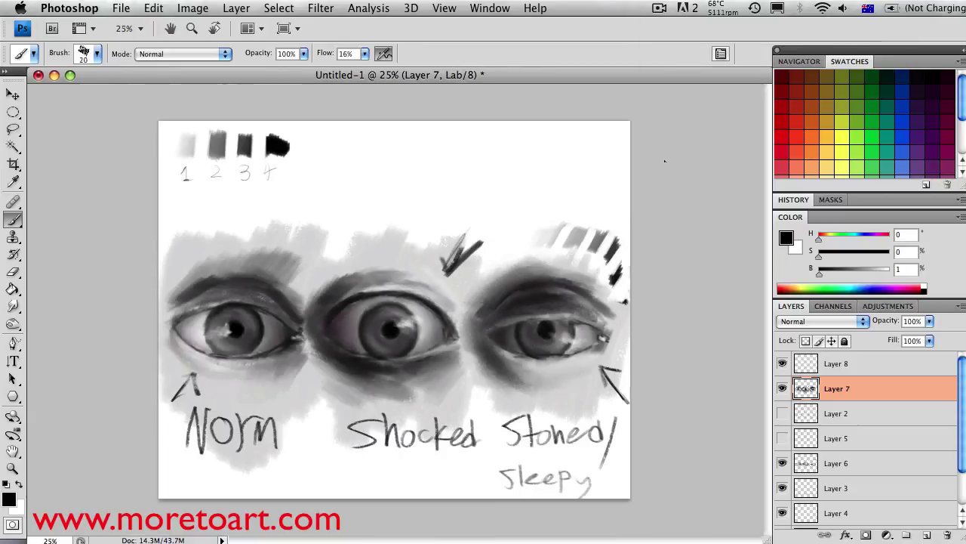
- Handwrite the 'Forgot to press Record' note above the eyes and reselect Layer 7
{"action": "left_click_drag", "start_coordinate": [408, 175], "coordinate": [490, 182]}
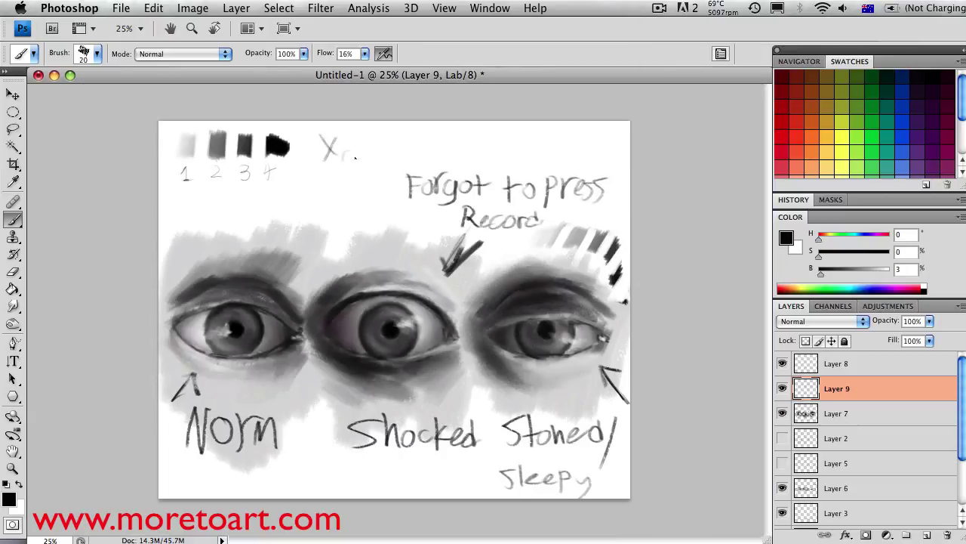
{"action": "left_click_drag", "start_coordinate": [367, 149], "coordinate": [524, 154]}
{"action": "left_click", "coordinate": [836, 413]}
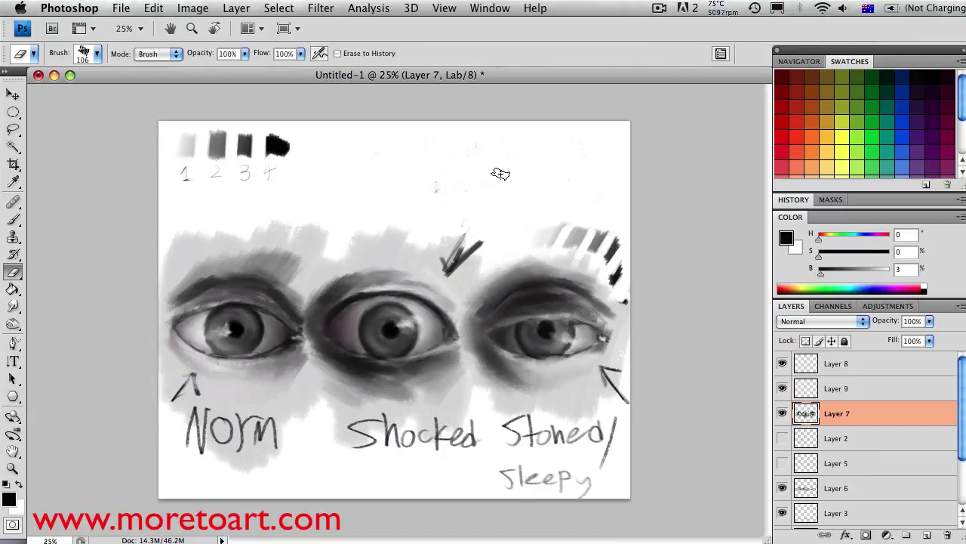
{"action": "key", "text": "ctrl+plus"}
- Darken the brow above the Norm eye, sampling near-black from the eyelid
{"action": "mouse_move", "coordinate": [125, 268]}
{"action": "left_mouse_down"}
{"action": "mouse_move", "coordinate": [262, 295]}
{"action": "mouse_move", "coordinate": [274, 218]}
{"action": "left_mouse_up"}
{"action": "right_click", "coordinate": [221, 286]}
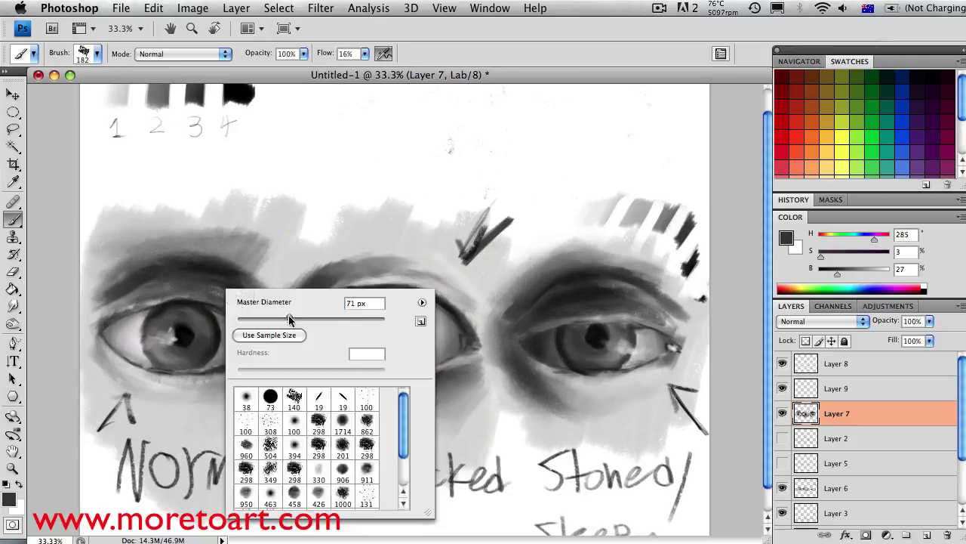
{"action": "right_click", "coordinate": [305, 263]}
{"action": "key", "text": "Return"}
{"action": "key", "text": "bracketleft"}
{"action": "key", "text": "bracketleft"}
{"action": "key", "text": "bracketleft"}
{"action": "key", "text": "bracketleft"}
{"action": "key", "text": "bracketleft"}
{"action": "key", "text": "bracketleft"}
{"action": "key", "text": "bracketleft"}
{"action": "key", "text": "bracketleft"}
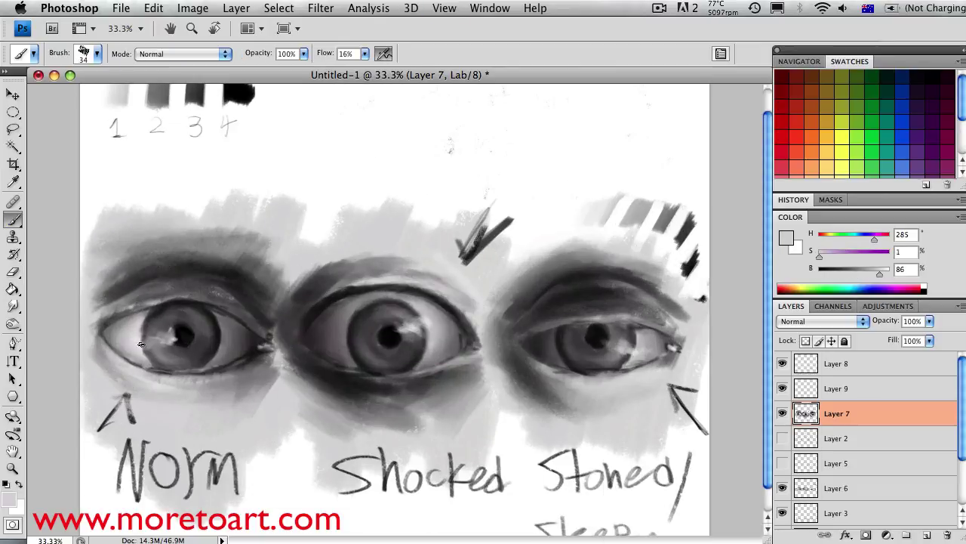
{"action": "left_click", "coordinate": [146, 322], "text": "alt"}
{"action": "key", "text": "x"}
{"action": "key", "text": "x"}
{"action": "key", "text": "bracketleft"}
{"action": "key", "text": "x"}
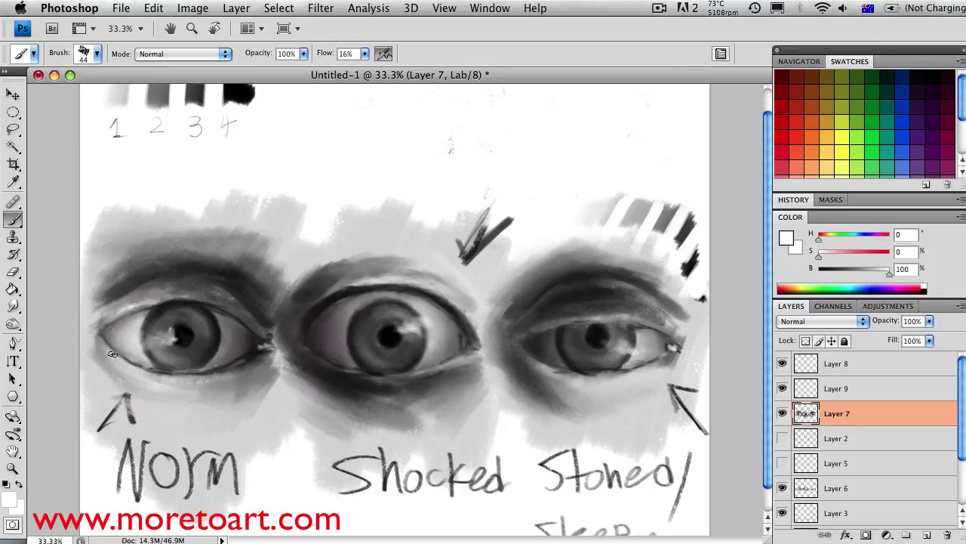
- Hide Layers 8 and 9 and show the Layer 2 EYE sketch guides
{"action": "key", "text": "x"}
{"action": "left_click", "coordinate": [783, 363]}
{"action": "left_click", "coordinate": [783, 388]}
{"action": "left_click", "coordinate": [783, 438]}
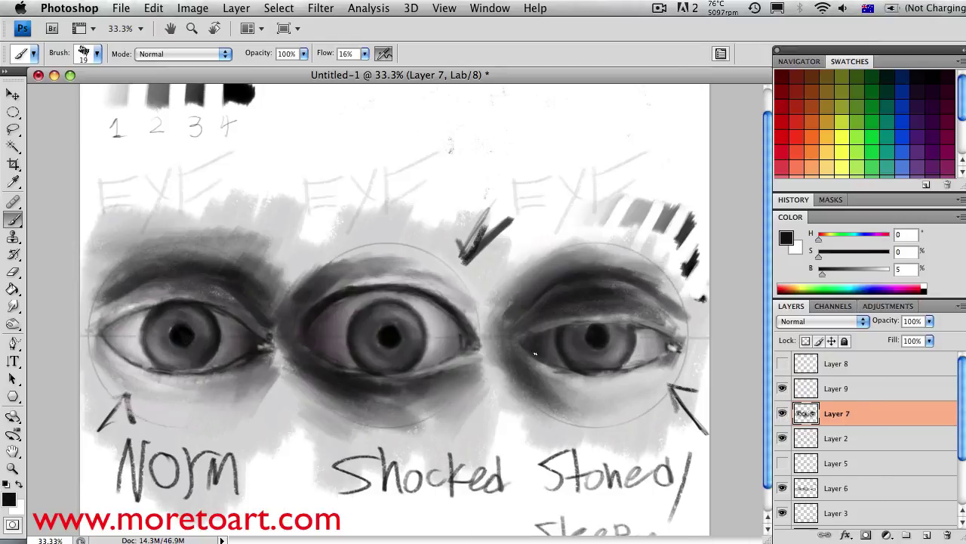
- Switch to black paint with a larger brush and darken the Shocked eye's whites and iris
{"action": "key", "text": "x"}
{"action": "key", "text": "x"}
{"action": "key", "text": "bracketright"}
{"action": "key", "text": "bracketright"}
{"action": "key", "text": "x"}
{"action": "key", "text": "x"}
{"action": "key", "text": "x"}
{"action": "key", "text": "bracketright"}
{"action": "key", "text": "bracketright"}
{"action": "key", "text": "x"}
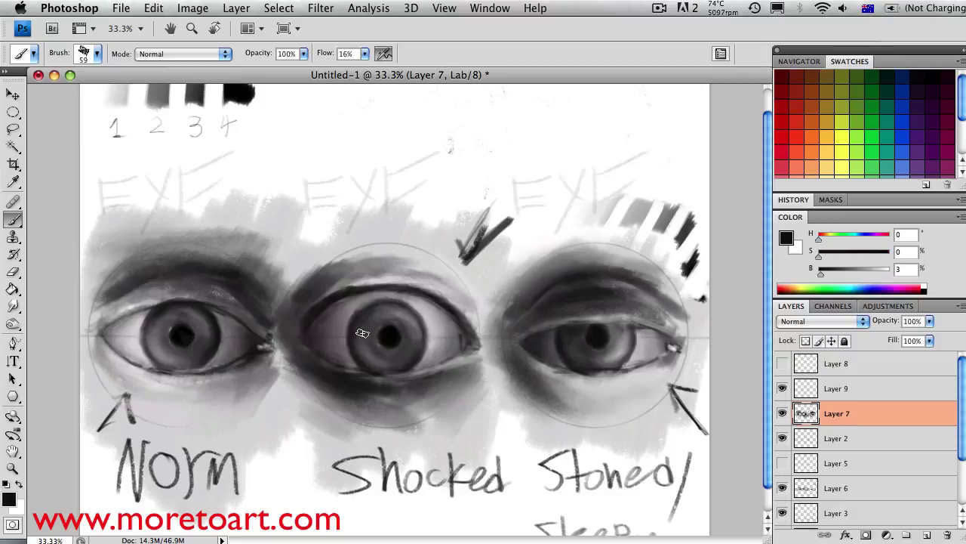
{"action": "left_click_drag", "start_coordinate": [363, 319], "coordinate": [362, 337]}
- Sample dark and near-black tones from the Shocked eye and set small and larger brush sizes
{"action": "left_click", "coordinate": [257, 316], "text": "alt"}
{"action": "right_click", "coordinate": [327, 296]}
{"action": "double_click", "coordinate": [451, 429]}
{"action": "left_click", "coordinate": [304, 340], "text": "alt"}
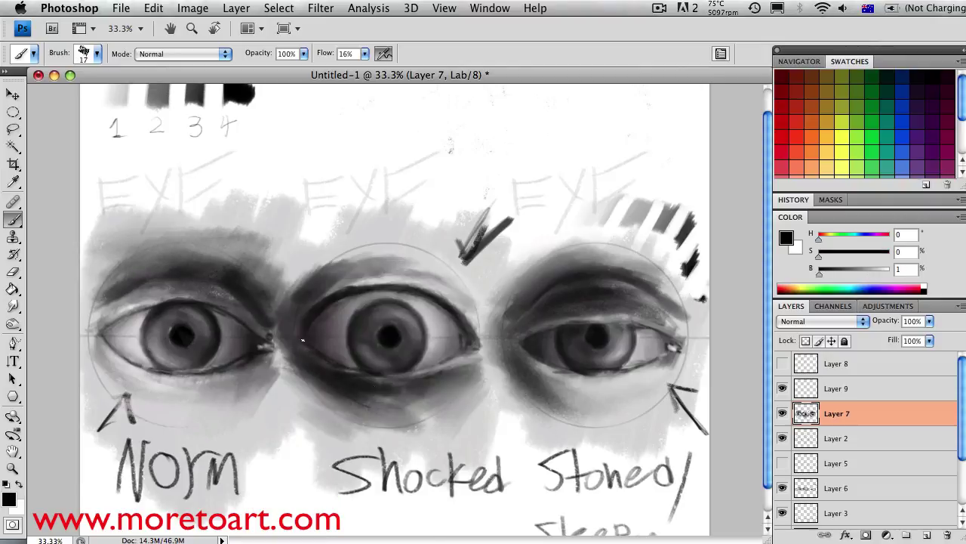
{"action": "right_click", "coordinate": [421, 349]}
{"action": "double_click", "coordinate": [544, 482]}
{"action": "right_click", "coordinate": [330, 304]}
{"action": "double_click", "coordinate": [452, 437]}
- Pick up light grey and white for eye-white highlights, then black with smaller brushes
{"action": "left_click", "coordinate": [348, 283], "text": "alt"}
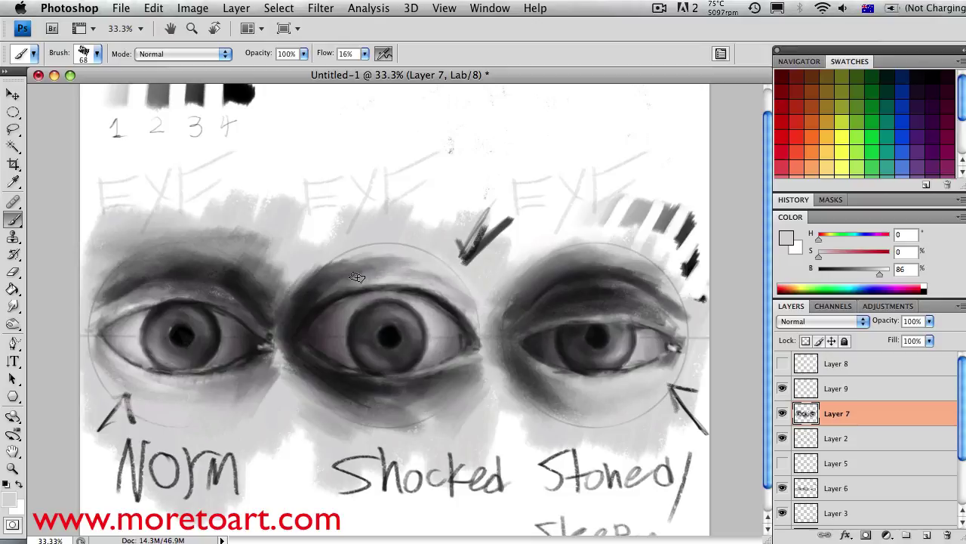
{"action": "left_click", "coordinate": [425, 296], "text": "alt"}
{"action": "right_click", "coordinate": [267, 233]}
{"action": "left_click", "coordinate": [181, 335], "text": "alt"}
{"action": "right_click", "coordinate": [249, 284]}
{"action": "double_click", "coordinate": [372, 417]}
{"action": "right_click", "coordinate": [134, 301]}
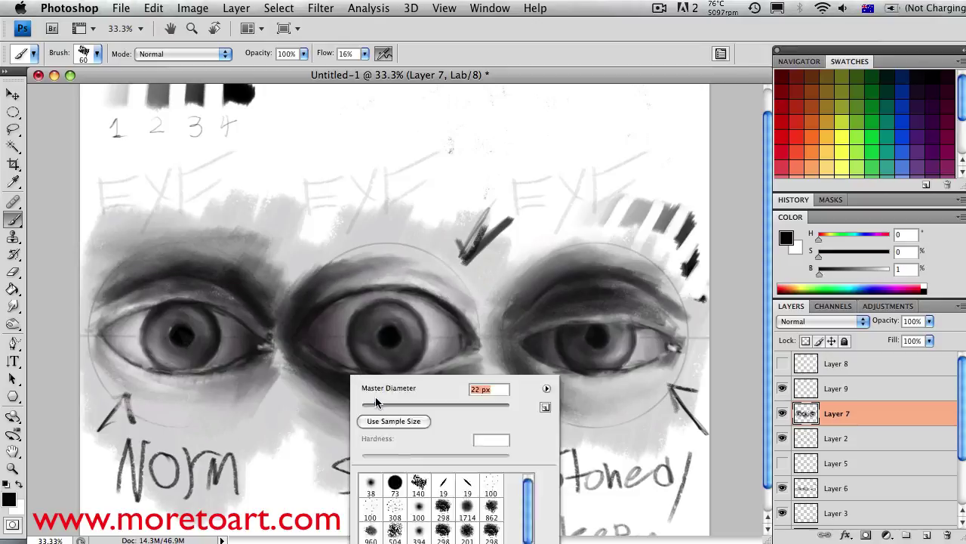
{"action": "key", "text": "Return"}
- Sample grey and light skin tones with a larger brush, ending on near-black from the eye
{"action": "right_click", "coordinate": [140, 302]}
{"action": "left_click", "coordinate": [164, 364], "text": "alt"}
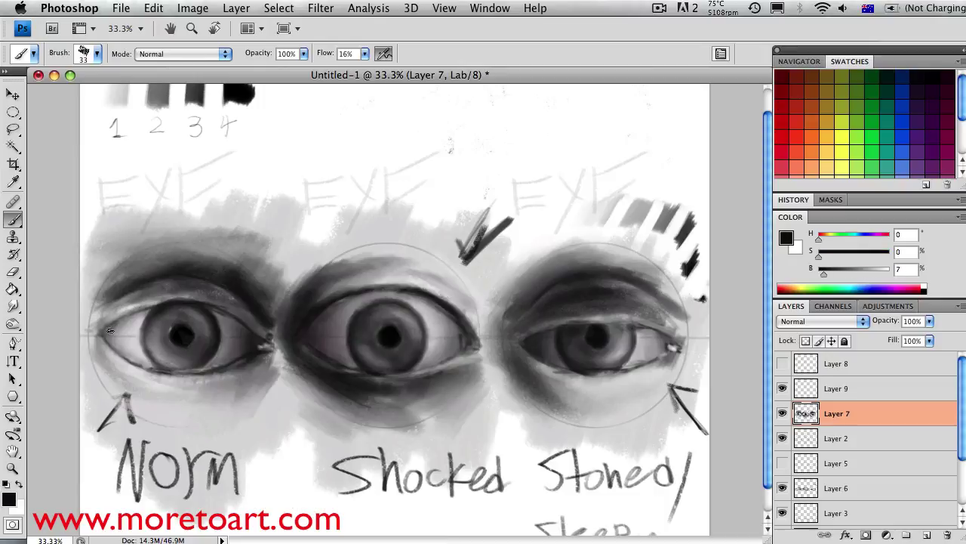
{"action": "right_click", "coordinate": [453, 377]}
{"action": "key", "text": "Return"}
{"action": "left_click", "coordinate": [288, 272], "text": "alt"}
{"action": "left_click", "coordinate": [348, 285], "text": "alt"}
- Zoom in on the eyes, set the brush to 32 then 46 px, and sample a mid grey
{"action": "key", "text": "super+equal"}
{"action": "right_click", "coordinate": [382, 185]}
{"action": "type", "text": "32"}
{"action": "key", "text": "Return"}
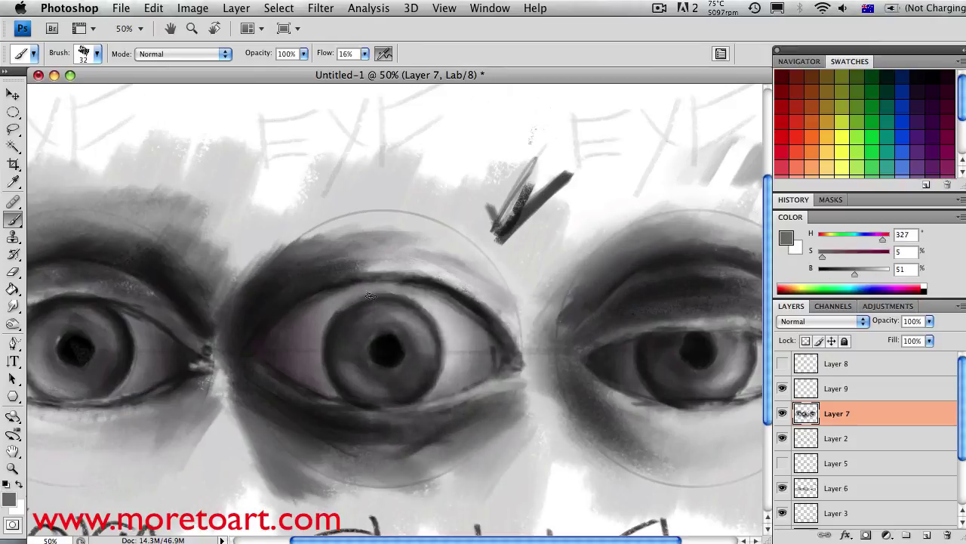
{"action": "right_click", "coordinate": [334, 298]}
{"action": "type", "text": "46"}
{"action": "key", "text": "Return"}
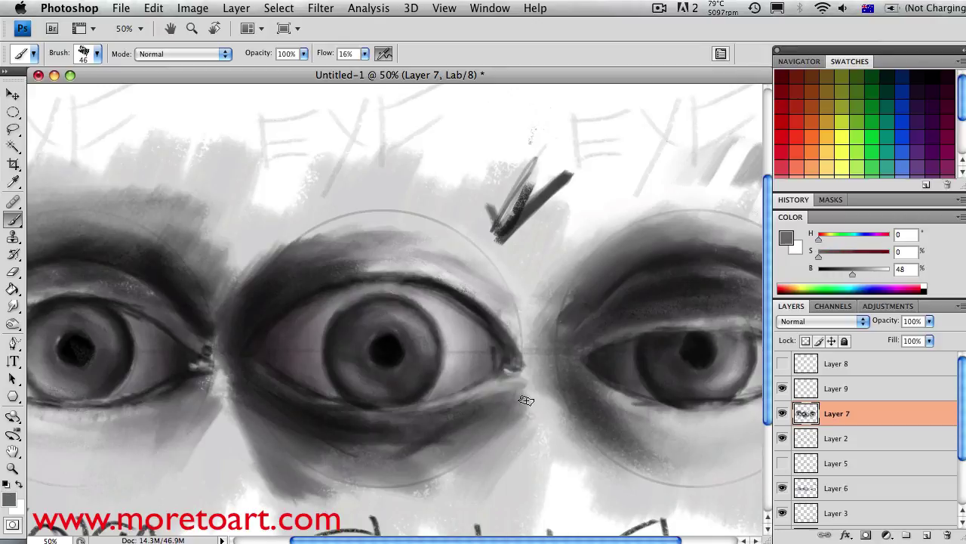
{"action": "left_click", "coordinate": [361, 302], "text": "alt"}
- Darken the shadow under the Stoned eye with near-black, moving from a 13 px to a 108 px brush
{"action": "key", "text": "super+minus"}
{"action": "right_click", "coordinate": [518, 324]}
{"action": "type", "text": "13"}
{"action": "key", "text": "Return"}
{"action": "key", "text": "super+equal"}
{"action": "left_click", "coordinate": [471, 315], "text": "alt"}
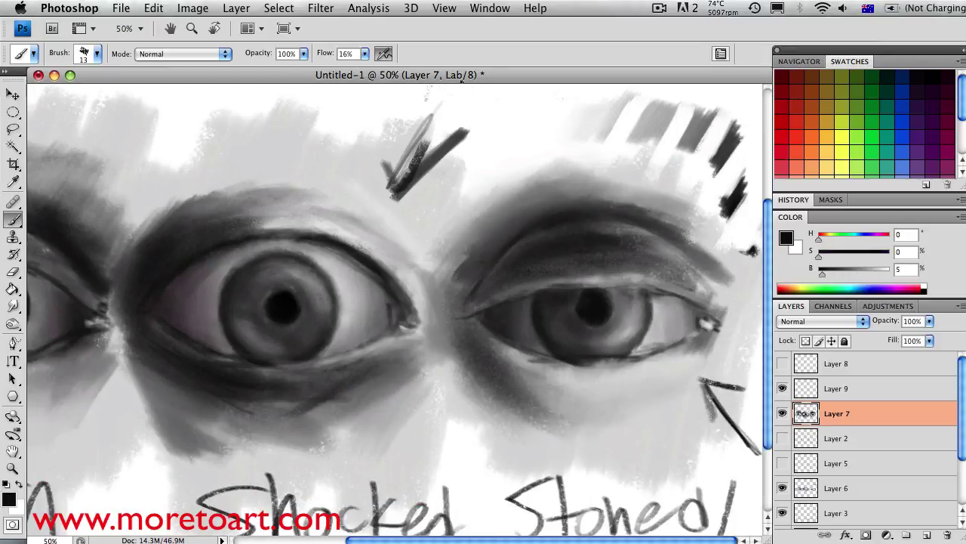
{"action": "right_click", "coordinate": [674, 277]}
{"action": "type", "text": "108"}
{"action": "key", "text": "Return"}
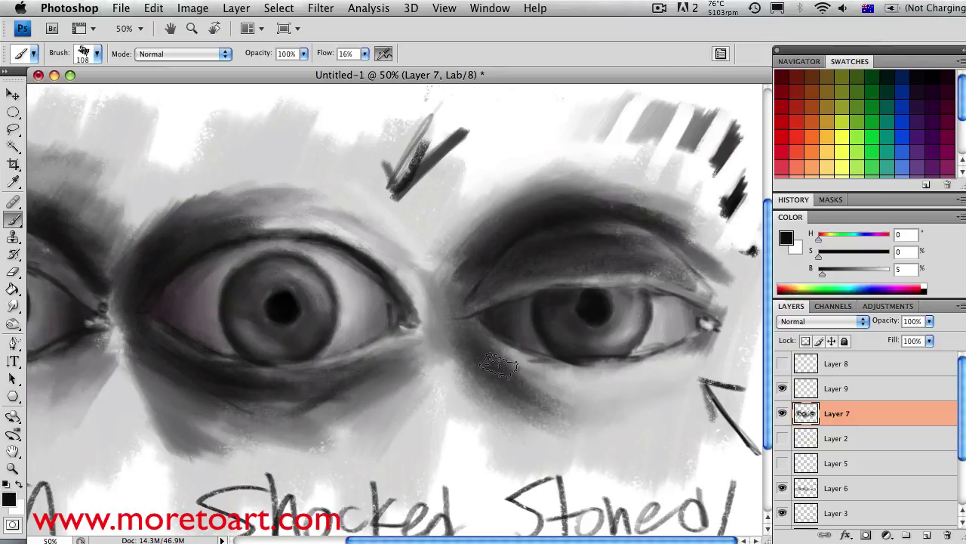
{"action": "mouse_move", "coordinate": [512, 387]}
{"action": "left_mouse_down"}
{"action": "mouse_move", "coordinate": [632, 397]}
{"action": "mouse_move", "coordinate": [649, 377]}
{"action": "left_mouse_up"}
- Lighten the Stoned eye's upper-lid edge with grey; a faint lower-lid stroke is undone
{"action": "left_click", "coordinate": [659, 327], "text": "alt"}
{"action": "left_click_drag", "start_coordinate": [485, 298], "coordinate": [676, 276]}
{"action": "key", "text": "period"}
{"action": "left_click", "coordinate": [547, 335], "text": "alt"}
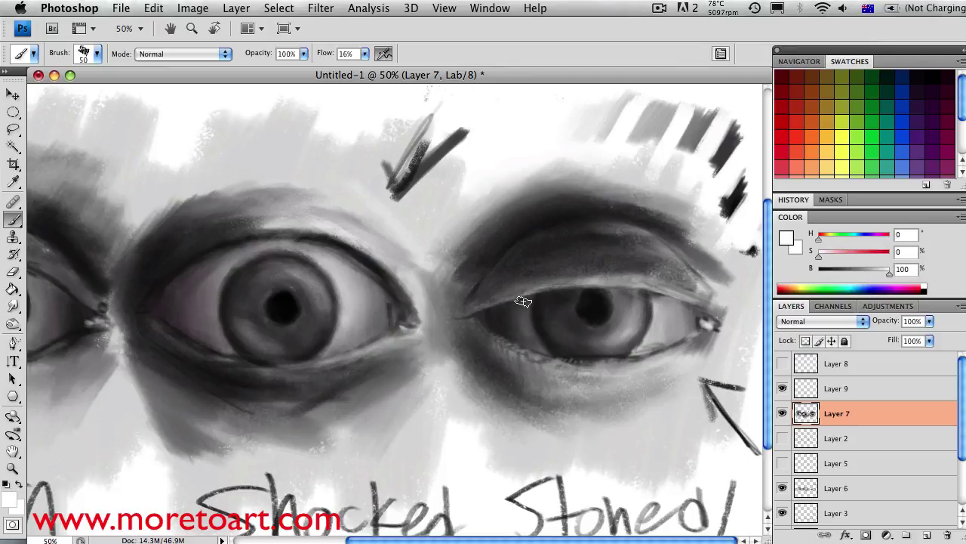
{"action": "left_click_drag", "start_coordinate": [553, 358], "coordinate": [638, 348]}
{"action": "key", "text": "super+z"}
- Darken the Stoned eye's inner corner and lower socket with near-black and a larger brush
{"action": "key", "text": "period"}
{"action": "left_click", "coordinate": [588, 357], "text": "alt"}
{"action": "key", "text": "period"}
{"action": "left_click", "coordinate": [461, 282], "text": "alt"}
{"action": "mouse_move", "coordinate": [461, 282]}
{"action": "left_mouse_down"}
{"action": "mouse_move", "coordinate": [546, 401]}
{"action": "mouse_move", "coordinate": [514, 391]}
{"action": "left_mouse_up"}
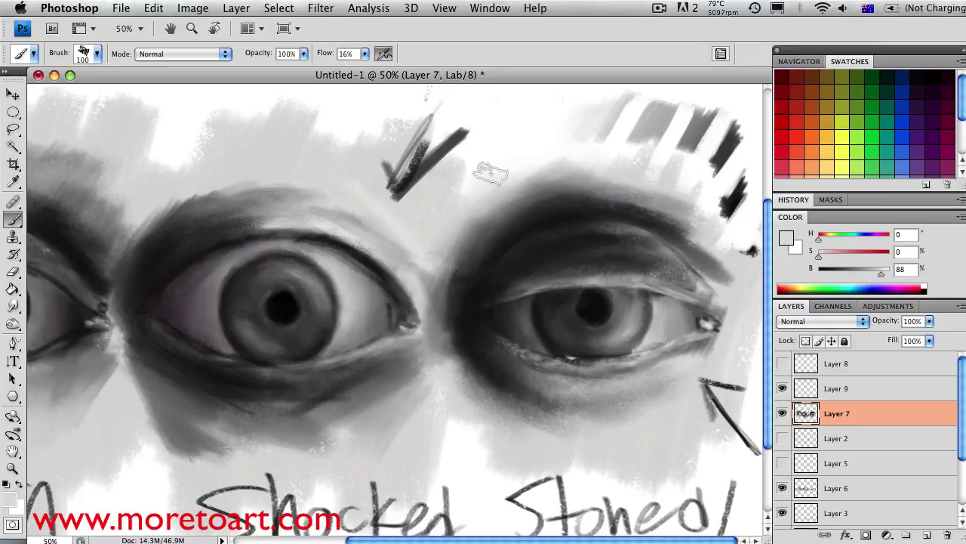
- Sample light skin greys with a smaller brush and zoom out to show all three eyes
{"action": "left_click", "coordinate": [671, 384], "text": "alt"}
{"action": "key", "text": "comma"}
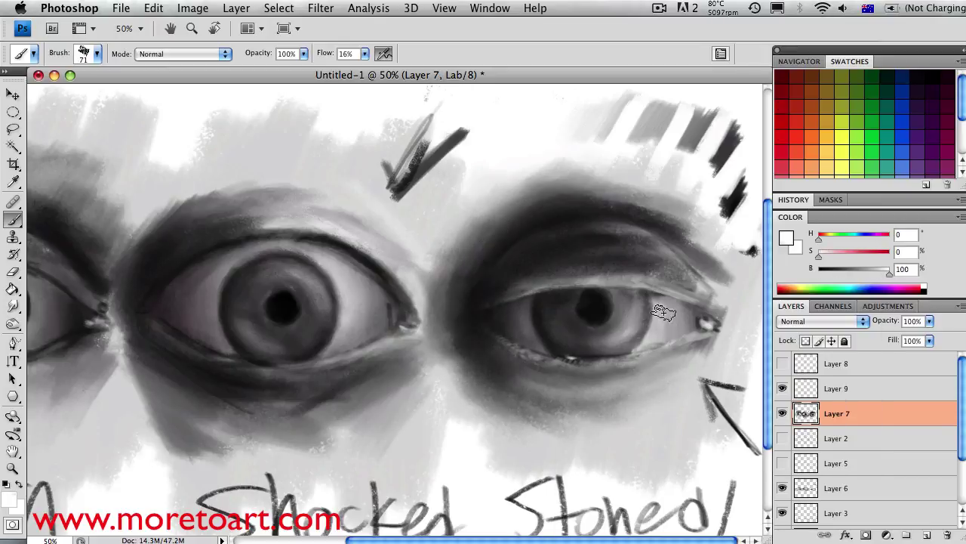
{"action": "left_click", "coordinate": [543, 226], "text": "alt"}
{"action": "left_click_drag", "start_coordinate": [548, 315], "coordinate": [624, 326]}
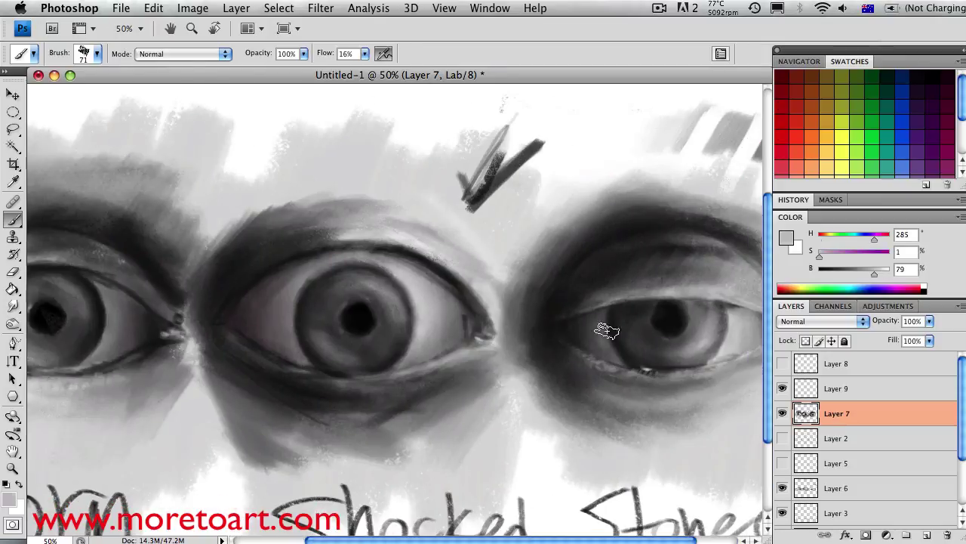
{"action": "key", "text": "super+minus"}
{"action": "right_click", "coordinate": [622, 284]}
- Smooth the Stoned eye's upper lid with large dark-grey strokes, then sample a light skin grey
{"action": "double_click", "coordinate": [725, 422]}
{"action": "left_click", "coordinate": [586, 275], "text": "alt"}
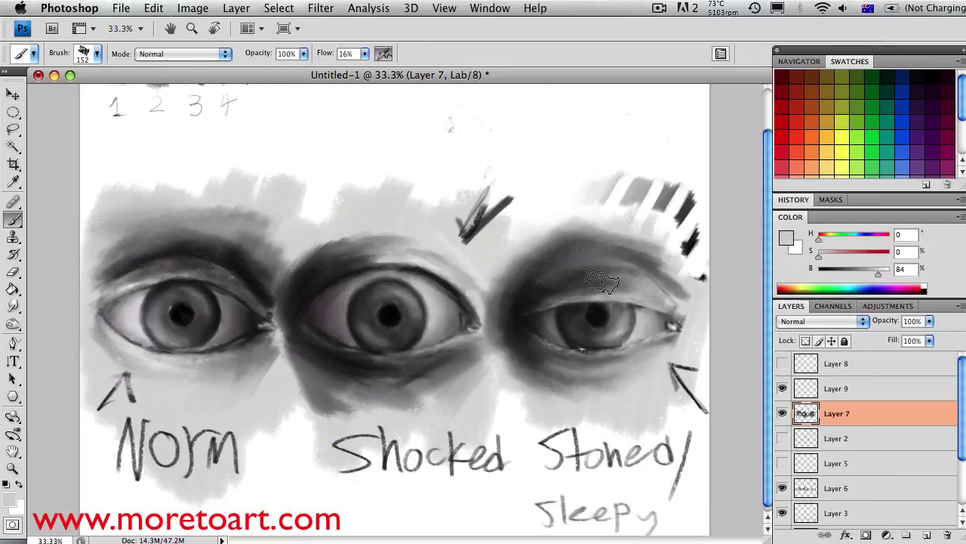
{"action": "left_click_drag", "start_coordinate": [587, 276], "coordinate": [565, 269]}
{"action": "key", "text": "comma"}
{"action": "left_click", "coordinate": [117, 294], "text": "alt"}
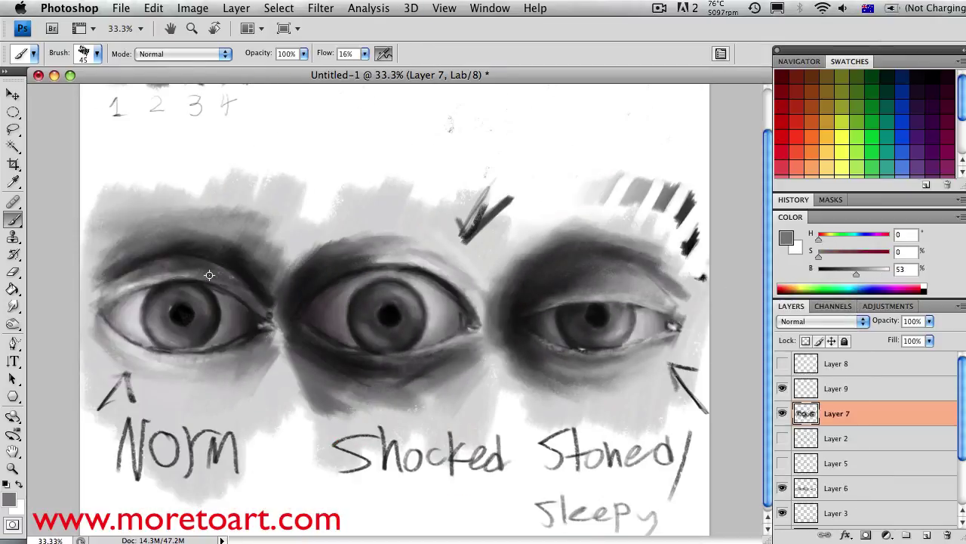
{"action": "right_click", "coordinate": [231, 261]}
{"action": "key", "text": "Return"}
- With a much larger brush and sampled grey, darken the middle eye's upper lid
{"action": "left_click", "coordinate": [246, 355], "text": "alt"}
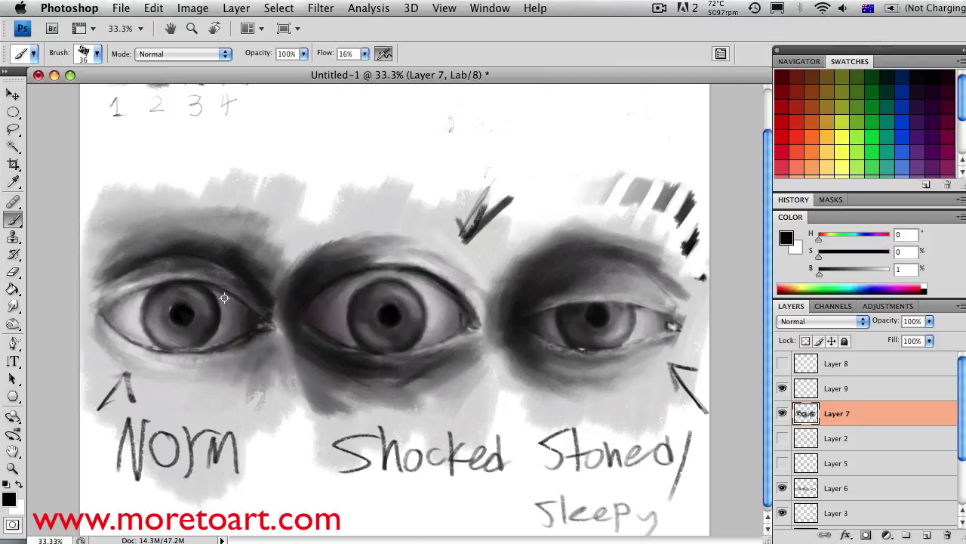
{"action": "right_click", "coordinate": [464, 238]}
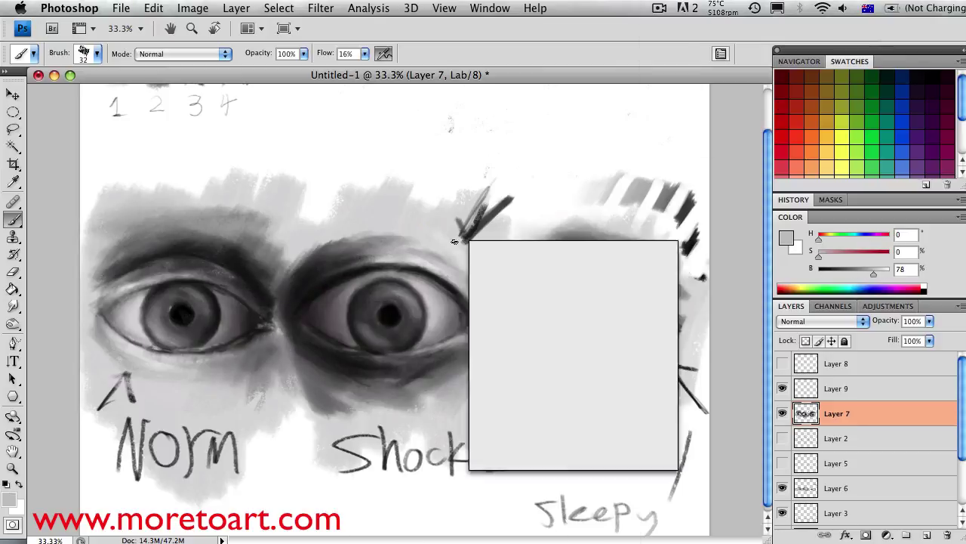
{"action": "left_click_drag", "start_coordinate": [506, 267], "coordinate": [521, 267]}
{"action": "key", "text": "Return"}
{"action": "left_click", "coordinate": [427, 254], "text": "alt"}
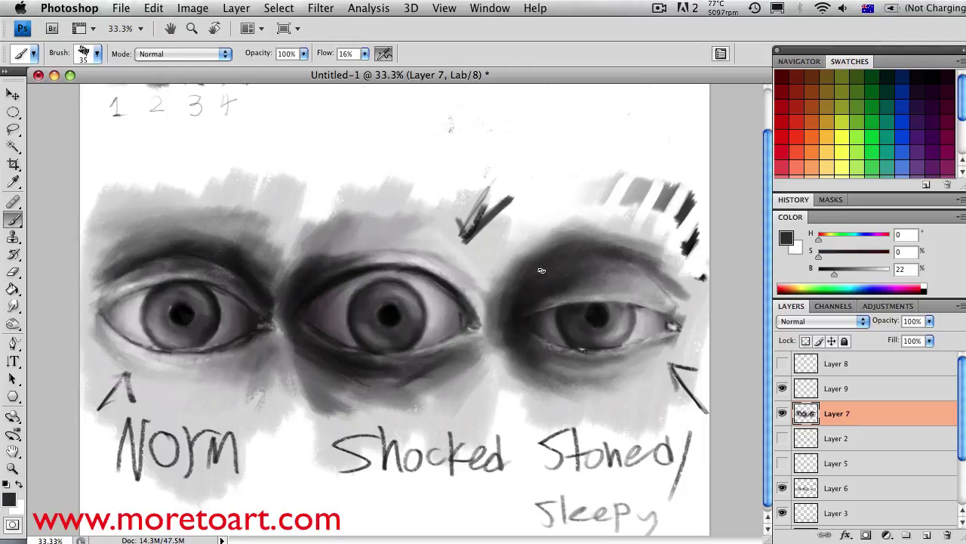
{"action": "mouse_move", "coordinate": [423, 254]}
{"action": "left_mouse_down"}
{"action": "mouse_move", "coordinate": [279, 279]}
{"action": "mouse_move", "coordinate": [332, 249]}
{"action": "left_mouse_up"}
- Paint lighter grey strokes under the middle eye and over the lower brow stroke
{"action": "right_click", "coordinate": [299, 325]}
{"action": "key", "text": "Return"}
{"action": "left_click", "coordinate": [419, 374], "text": "alt"}
{"action": "left_click_drag", "start_coordinate": [468, 370], "coordinate": [412, 356]}
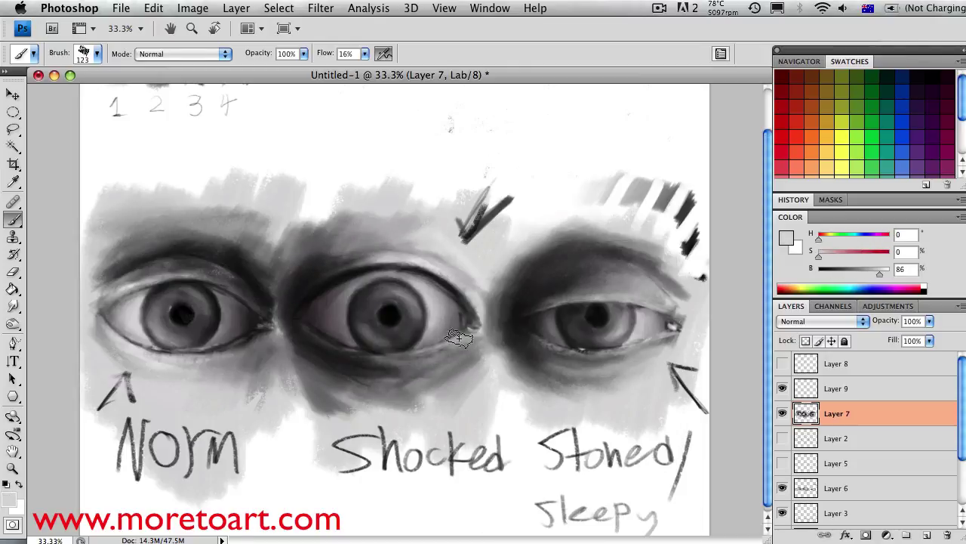
{"action": "left_click_drag", "start_coordinate": [474, 250], "coordinate": [425, 237]}
- Sample dark and slightly darker pale greys around the right eye while resizing the brush
{"action": "left_click", "coordinate": [662, 322], "text": "alt"}
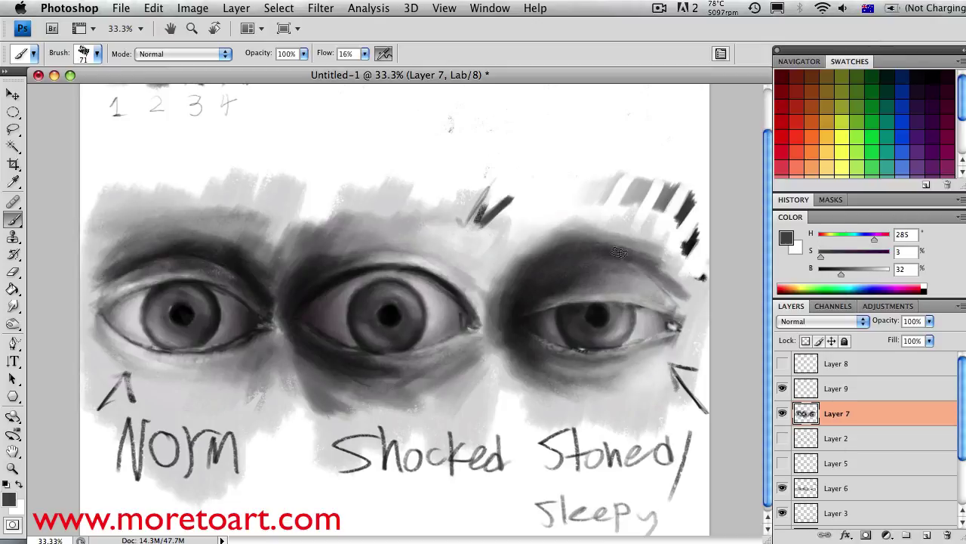
{"action": "right_click", "coordinate": [597, 295]}
{"action": "key", "text": "Return"}
{"action": "left_click", "coordinate": [598, 294], "text": "alt"}
{"action": "mouse_move", "coordinate": [657, 323]}
{"action": "left_mouse_down"}
{"action": "mouse_move", "coordinate": [642, 323]}
{"action": "mouse_move", "coordinate": [672, 323]}
{"action": "left_mouse_up"}
{"action": "right_click", "coordinate": [612, 294]}
{"action": "key", "text": "Return"}
- Sample near-black, lighter and light greys from the right eye, adjusting brush size each time
{"action": "left_click", "coordinate": [642, 301], "text": "alt"}
{"action": "right_click", "coordinate": [627, 332]}
{"action": "key", "text": "Return"}
{"action": "left_click", "coordinate": [583, 324], "text": "alt"}
{"action": "right_click", "coordinate": [573, 310]}
{"action": "key", "text": "Return"}
{"action": "left_click", "coordinate": [566, 280], "text": "alt"}
- Sample a lighter tone, shrink the brush and switch the paint colour to white
{"action": "right_click", "coordinate": [591, 356]}
{"action": "key", "text": "Return"}
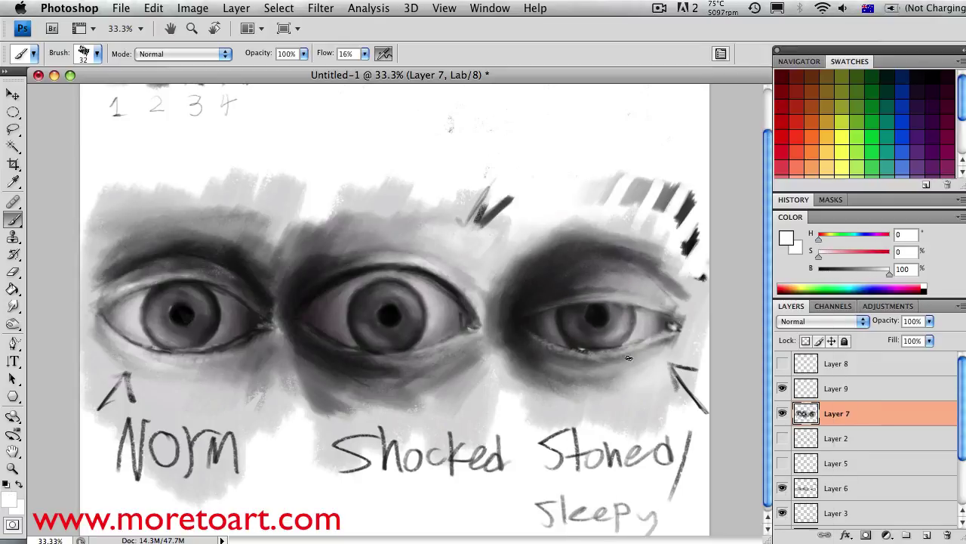
{"action": "left_click", "coordinate": [576, 375], "text": "alt"}
{"action": "right_click", "coordinate": [382, 356]}
{"action": "key", "text": "Return"}
{"action": "right_click", "coordinate": [492, 322]}
{"action": "key", "text": "Return"}
{"action": "key", "text": "x"}
{"action": "right_click", "coordinate": [435, 326]}
{"action": "key", "text": "Return"}
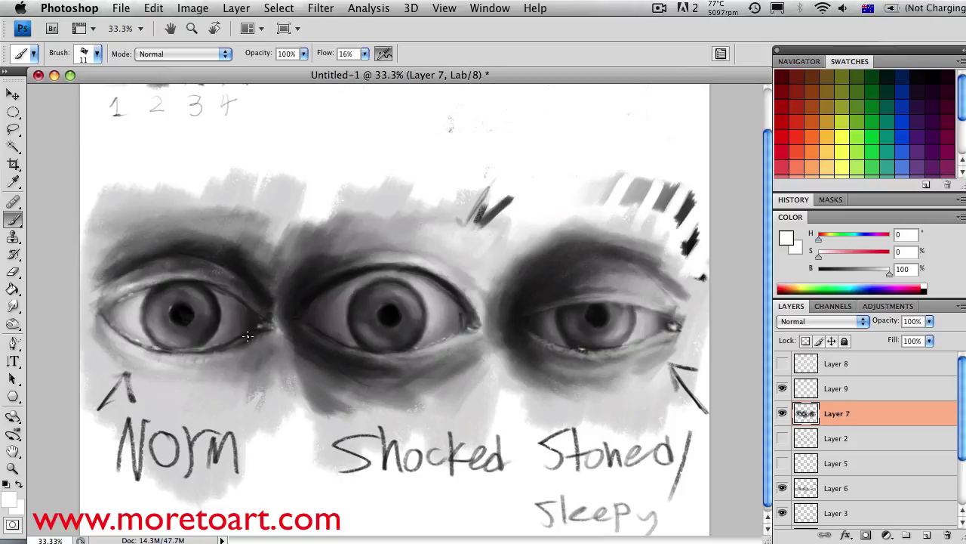
- Sample a pale grey, shrink the brush to a fine tip and swap to white
{"action": "right_click", "coordinate": [225, 344]}
{"action": "key", "text": "Return"}
{"action": "left_click", "coordinate": [139, 309], "text": "alt"}
{"action": "right_click", "coordinate": [247, 326]}
{"action": "key", "text": "Return"}
{"action": "right_click", "coordinate": [179, 335]}
{"action": "key", "text": "Return"}
{"action": "key", "text": "x"}
- Enlarge the brush and paint light strokes along the right eye's upper lid
{"action": "right_click", "coordinate": [680, 269]}
{"action": "key", "text": "Return"}
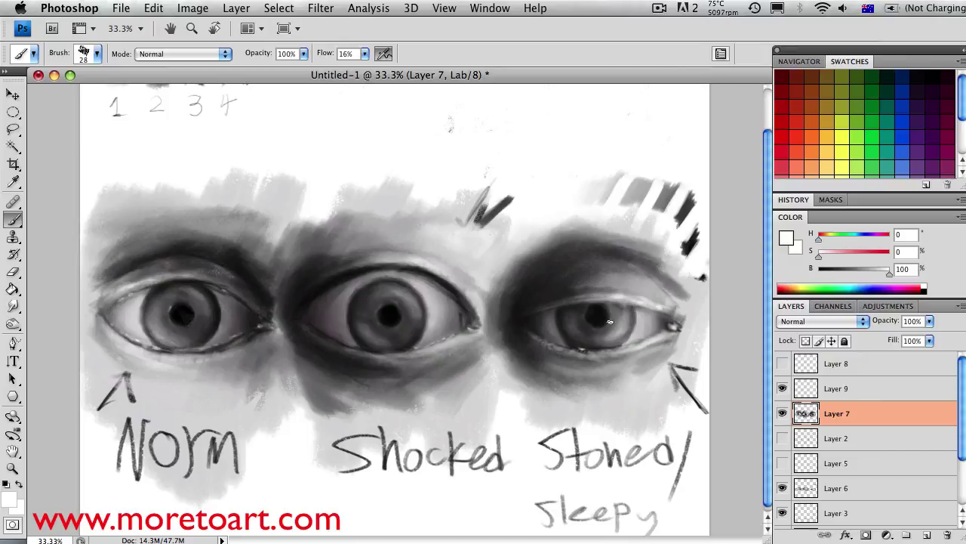
{"action": "key", "text": "bracketright"}
{"action": "key", "text": "bracketright"}
{"action": "key", "text": "bracketright"}
{"action": "key", "text": "bracketright"}
{"action": "key", "text": "bracketright"}
{"action": "left_click_drag", "start_coordinate": [568, 292], "coordinate": [657, 281]}
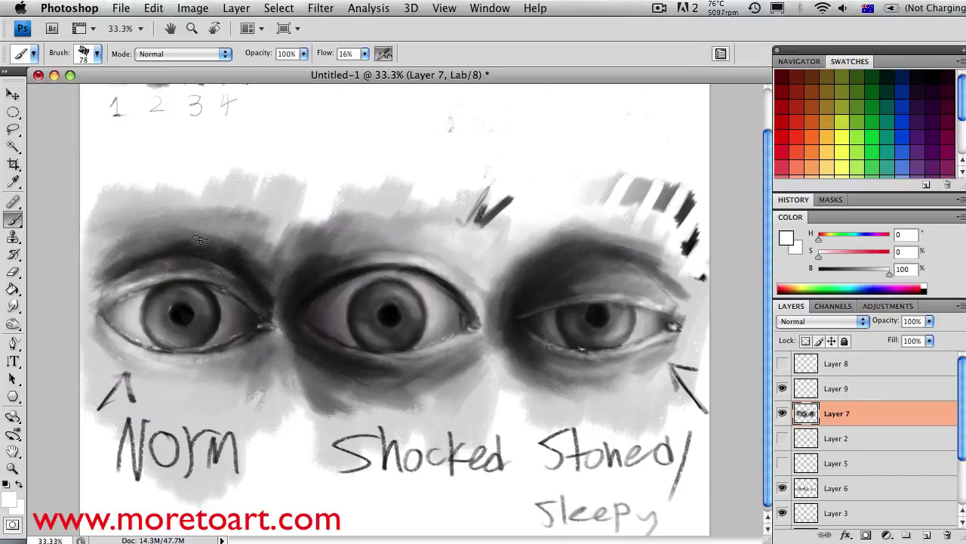
{"action": "right_click", "coordinate": [459, 286]}
{"action": "key", "text": "Return"}
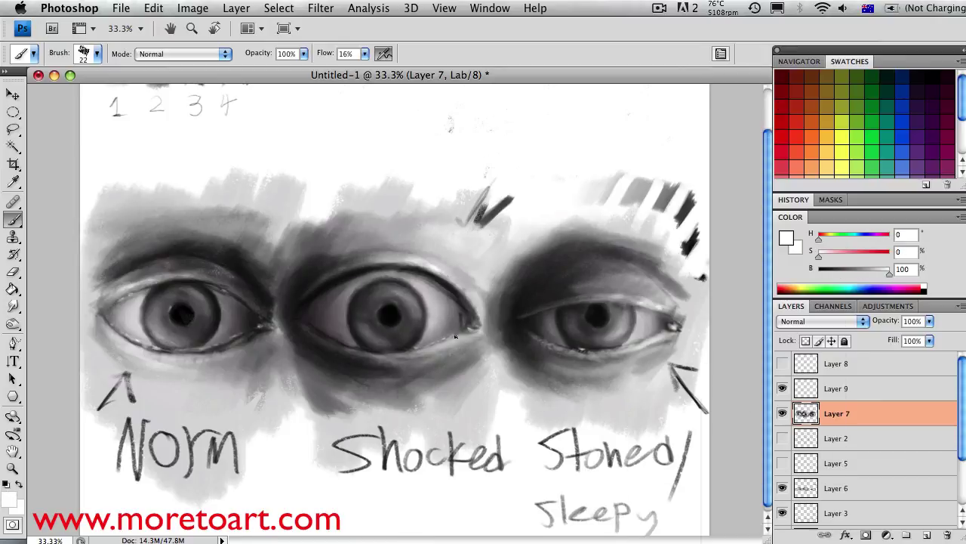
- Sample a mid grey, resize the brush and reset colours to black and white
{"action": "left_click", "coordinate": [661, 326], "text": "alt"}
{"action": "right_click", "coordinate": [367, 296]}
{"action": "key", "text": "Return"}
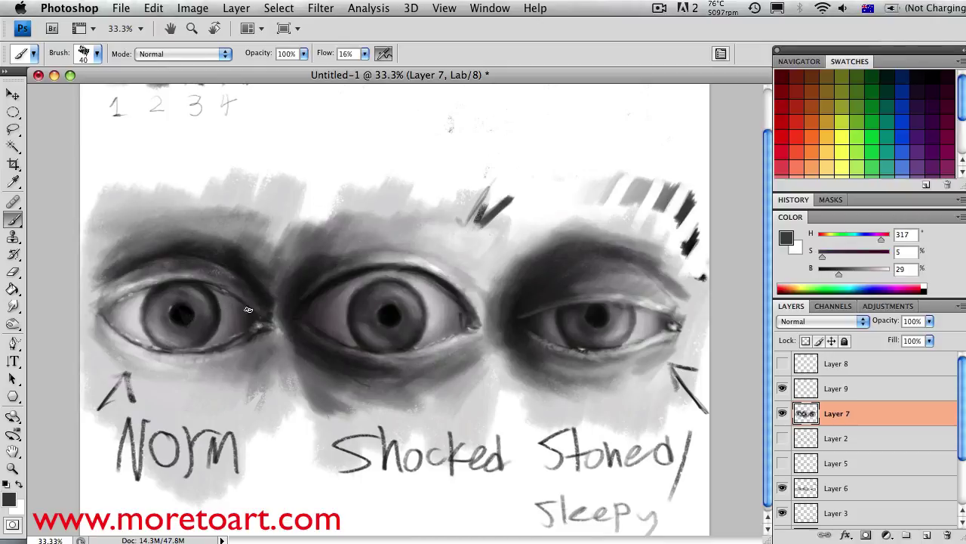
{"action": "right_click", "coordinate": [253, 373]}
{"action": "key", "text": "Return"}
{"action": "key", "text": "d"}
{"action": "key", "text": "x"}
{"action": "right_click", "coordinate": [266, 342]}
{"action": "key", "text": "Return"}
{"action": "key", "text": "x"}
{"action": "key", "text": "x"}
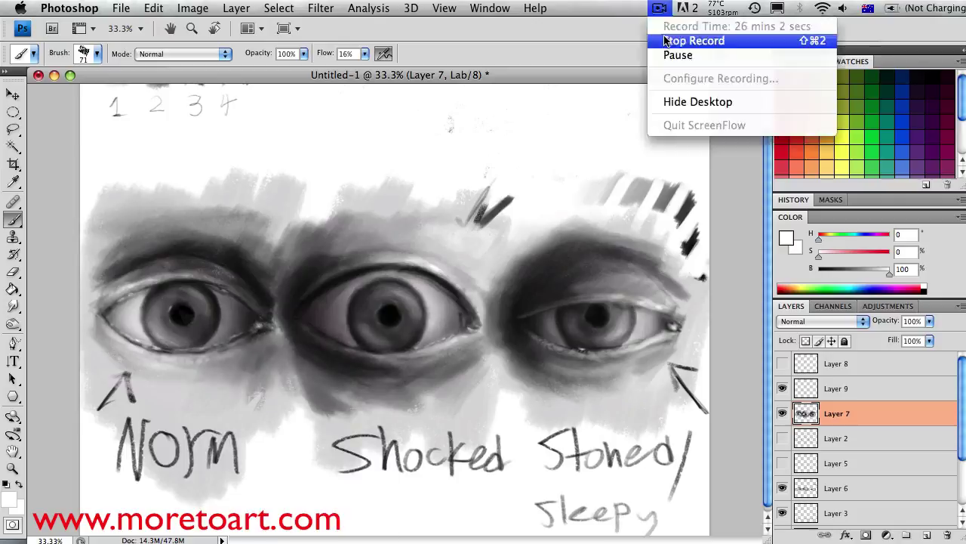
- Sample dark greys and near-black tones from the eyes, shrinking the brush
{"action": "left_click", "coordinate": [470, 253], "text": "alt"}
{"action": "right_click", "coordinate": [283, 284]}
{"action": "key", "text": "Return"}
{"action": "left_click", "coordinate": [610, 319], "text": "alt"}
{"action": "left_click", "coordinate": [437, 213], "text": "alt"}
{"action": "left_click", "coordinate": [470, 326], "text": "alt"}
{"action": "right_click", "coordinate": [470, 327]}
{"action": "key", "text": "Return"}
- Sample near-black, white and light grey tones with the brush enlarged then shrunk
{"action": "left_click", "coordinate": [468, 285], "text": "alt"}
{"action": "left_click", "coordinate": [446, 248], "text": "alt"}
{"action": "right_click", "coordinate": [462, 278]}
{"action": "key", "text": "Return"}
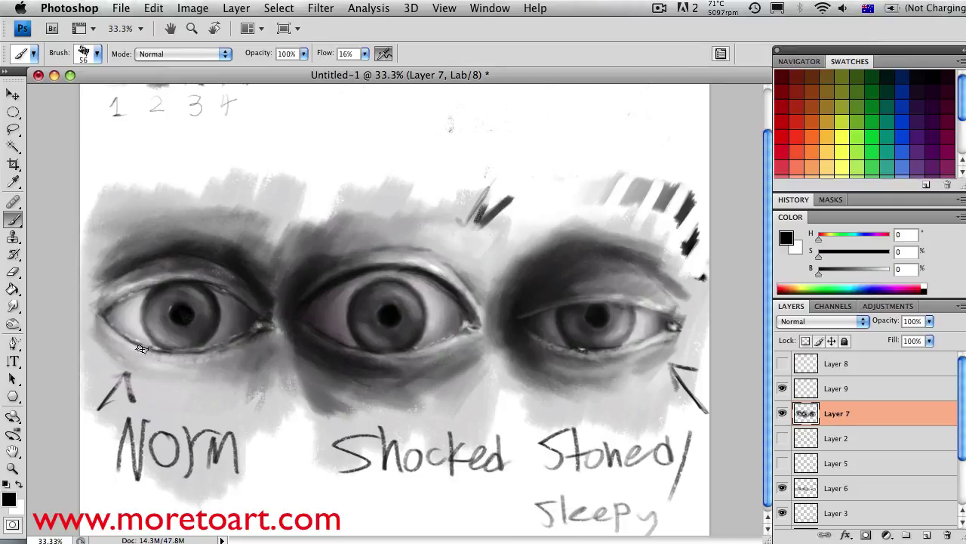
{"action": "left_click", "coordinate": [238, 377], "text": "alt"}
{"action": "right_click", "coordinate": [238, 377]}
{"action": "key", "text": "Return"}
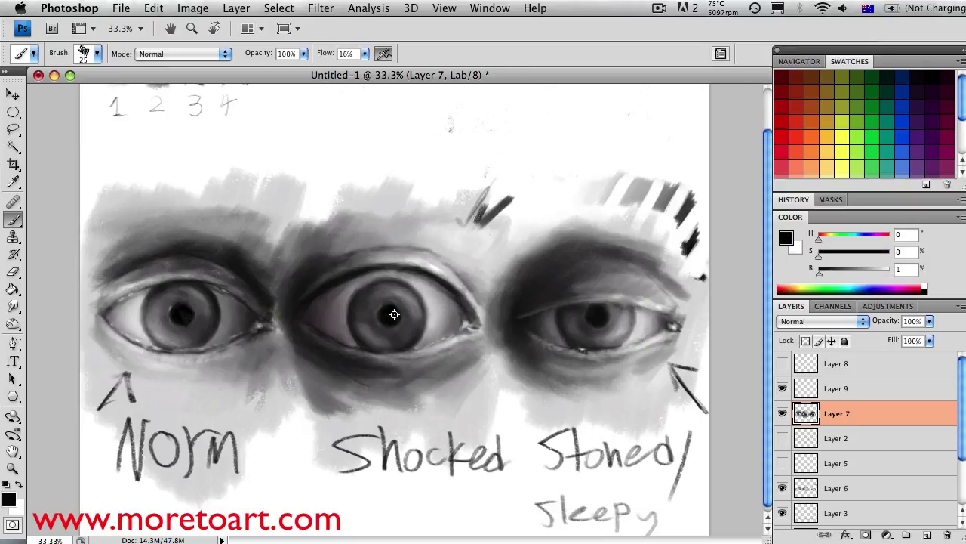
- Sample the eyelid line, light grey, white, pupil black and mid grey, resizing with brackets
{"action": "left_click", "coordinate": [393, 271], "text": "alt"}
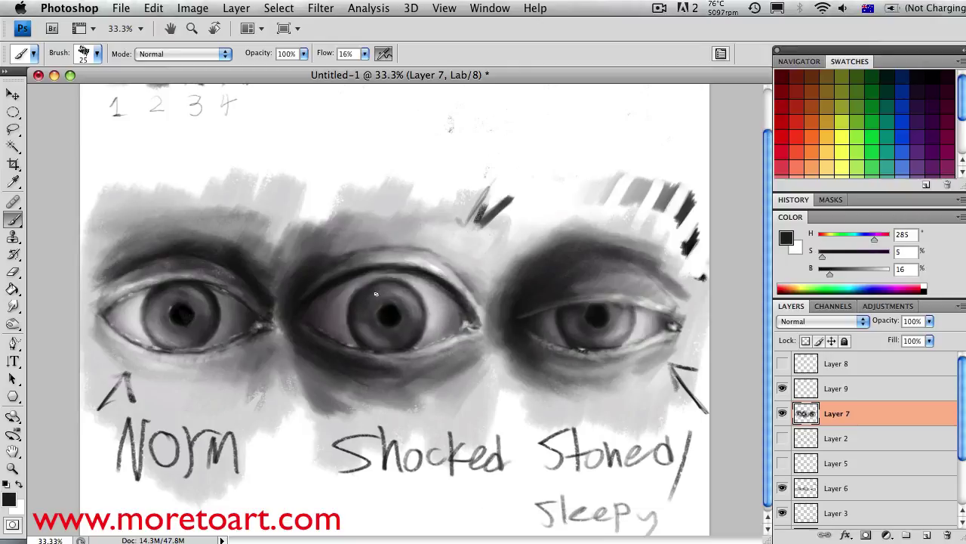
{"action": "left_click", "coordinate": [472, 407], "text": "alt"}
{"action": "key", "text": "bracketright"}
{"action": "key", "text": "bracketright"}
{"action": "key", "text": "bracketright"}
{"action": "key", "text": "bracketright"}
{"action": "key", "text": "bracketright"}
{"action": "key", "text": "bracketright"}
{"action": "key", "text": "bracketright"}
{"action": "key", "text": "bracketright"}
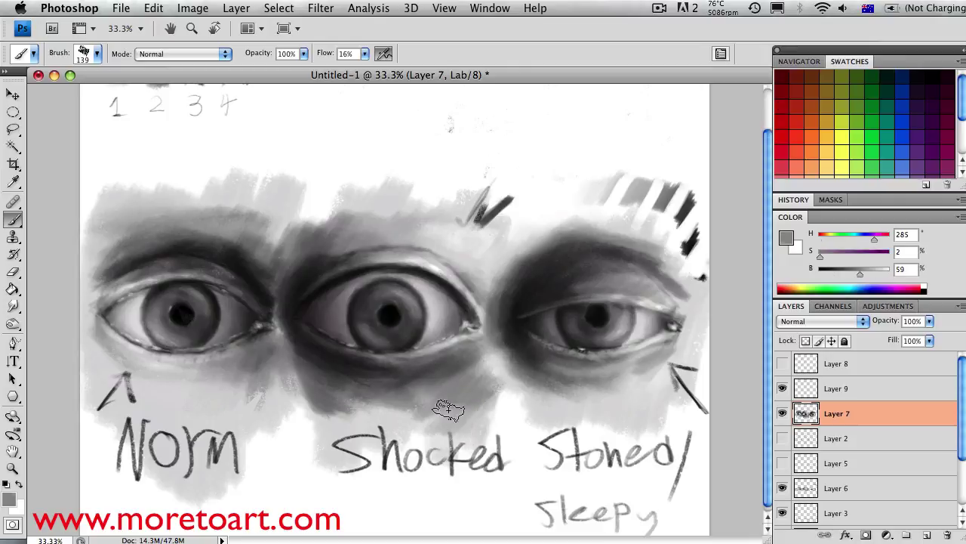
{"action": "left_click", "coordinate": [413, 297], "text": "alt"}
{"action": "key", "text": "bracketleft"}
{"action": "key", "text": "bracketleft"}
{"action": "right_click", "coordinate": [434, 332]}
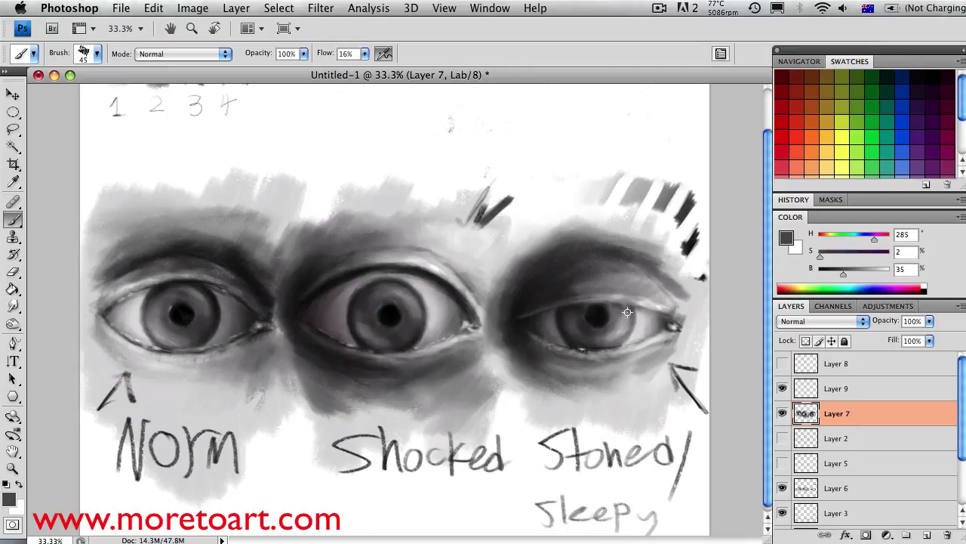
{"action": "key", "text": "bracketright"}
{"action": "key", "text": "bracketright"}
{"action": "key", "text": "bracketright"}
{"action": "key", "text": "bracketright"}
{"action": "key", "text": "bracketright"}
{"action": "left_click", "coordinate": [337, 304], "text": "alt"}
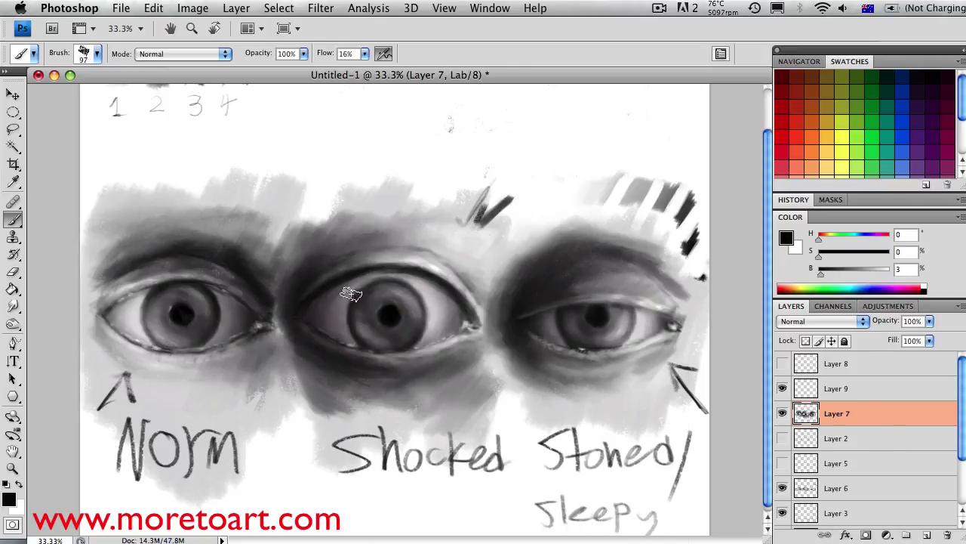
{"action": "left_click", "coordinate": [339, 309], "text": "alt"}
{"action": "key", "text": "bracketleft"}
{"action": "key", "text": "bracketleft"}
{"action": "key", "text": "bracketleft"}
{"action": "key", "text": "bracketleft"}
- Sample a grey, switch to white and set a fine brush tip
{"action": "scroll", "coordinate": [393, 317], "scroll_direction": "up", "scroll_amount": 1}
{"action": "left_click", "coordinate": [444, 330], "text": "alt"}
{"action": "key", "text": "x"}
{"action": "right_click", "coordinate": [223, 264]}
{"action": "double_click", "coordinate": [257, 349]}
{"action": "key", "text": "bracketright"}
{"action": "key", "text": "bracketright"}
{"action": "left_click", "coordinate": [426, 290], "text": "alt"}
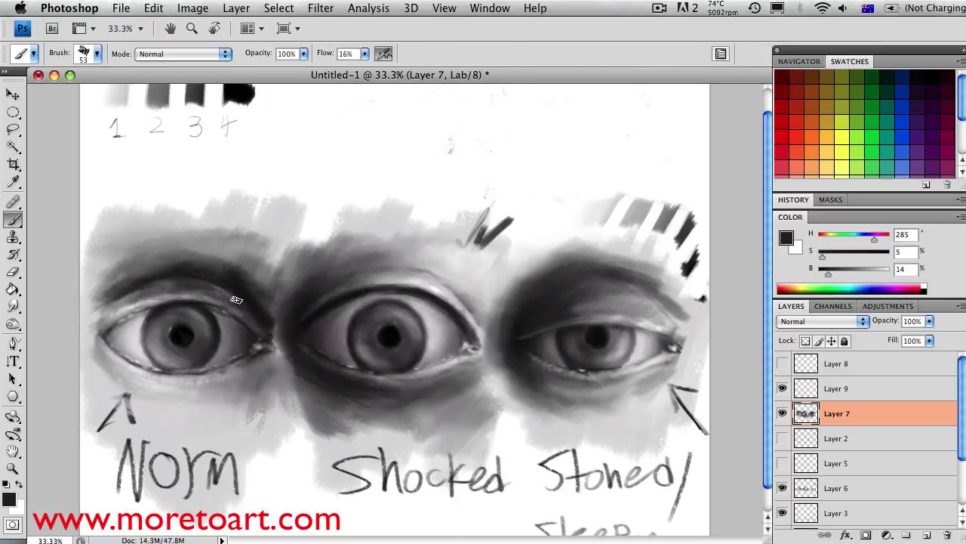
- Sample near-black from the upper eyelid line and enlarge the brush
{"action": "scroll", "coordinate": [425, 289], "scroll_direction": "up", "scroll_amount": 1}
{"action": "scroll", "coordinate": [425, 290], "scroll_direction": "down", "scroll_amount": 1}
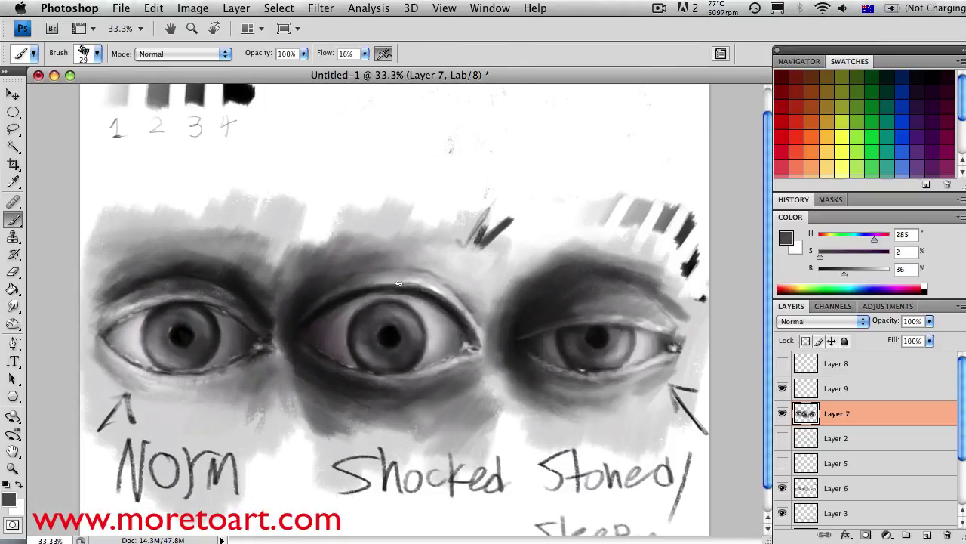
{"action": "left_click", "coordinate": [388, 294], "text": "alt"}
{"action": "left_click", "coordinate": [405, 290], "text": "alt"}
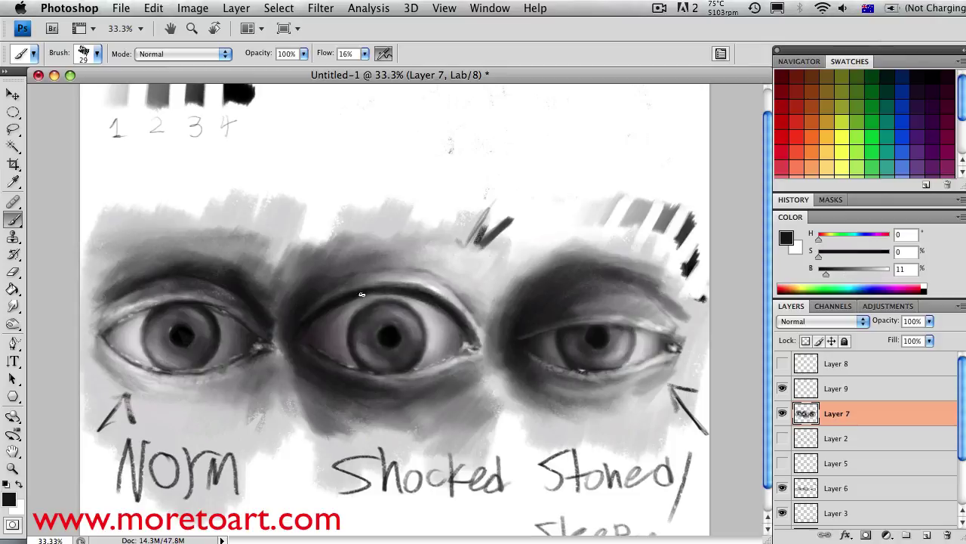
{"action": "right_click", "coordinate": [414, 296]}
{"action": "left_click_drag", "start_coordinate": [370, 340], "coordinate": [392, 340]}
{"action": "key", "text": "x"}
- Swap between black and white paint and resize the brush for the lid strokes
{"action": "key", "text": "x"}
{"action": "scroll", "coordinate": [419, 302], "scroll_direction": "down", "scroll_amount": 3}
{"action": "scroll", "coordinate": [423, 306], "scroll_direction": "up", "scroll_amount": 3}
{"action": "key", "text": "x"}
{"action": "key", "text": "bracketright"}
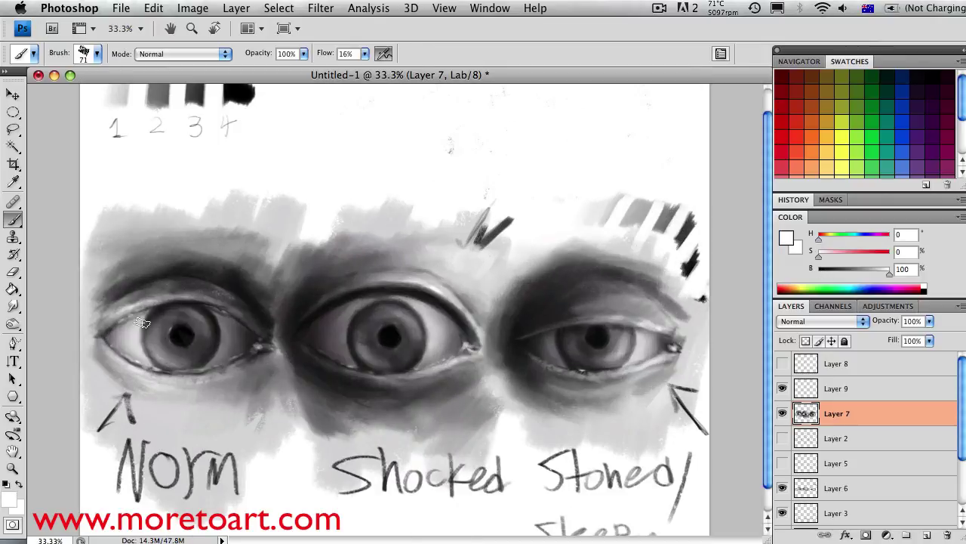
{"action": "key", "text": "x"}
{"action": "right_click", "coordinate": [392, 302]}
{"action": "left_click_drag", "start_coordinate": [423, 340], "coordinate": [381, 340]}
{"action": "key", "text": "Return"}
{"action": "scroll", "coordinate": [393, 302], "scroll_direction": "up", "scroll_amount": 1}
{"action": "key", "text": "x"}
{"action": "key", "text": "x"}
{"action": "scroll", "coordinate": [257, 356], "scroll_direction": "down", "scroll_amount": 1}
{"action": "key", "text": "x"}
{"action": "key", "text": "x"}
{"action": "key", "text": "x"}
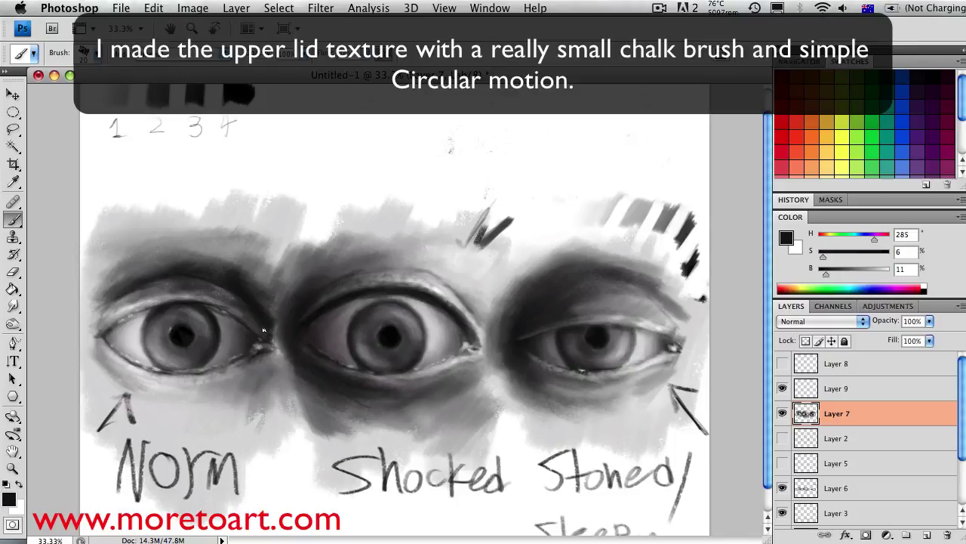
- Choose a chalk brush preset and adjust its size
{"action": "key", "text": "x"}
{"action": "key", "text": "x"}
{"action": "key", "text": "x"}
{"action": "key", "text": "x"}
{"action": "key", "text": "x"}
{"action": "right_click", "coordinate": [447, 353]}
{"action": "right_click", "coordinate": [269, 357]}
{"action": "key", "text": "x"}
{"action": "key", "text": "x"}
{"action": "key", "text": "x"}
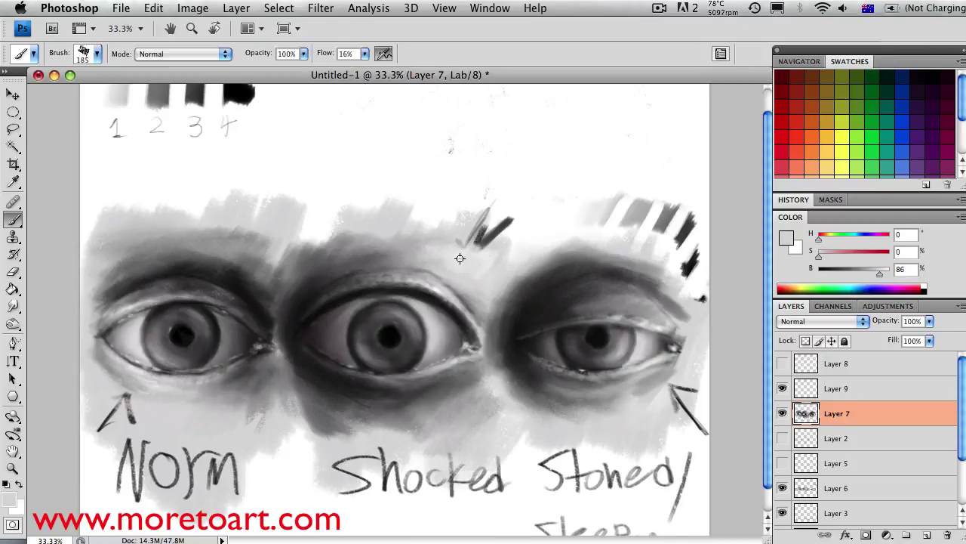
{"action": "right_click", "coordinate": [634, 281]}
{"action": "double_click", "coordinate": [665, 355]}
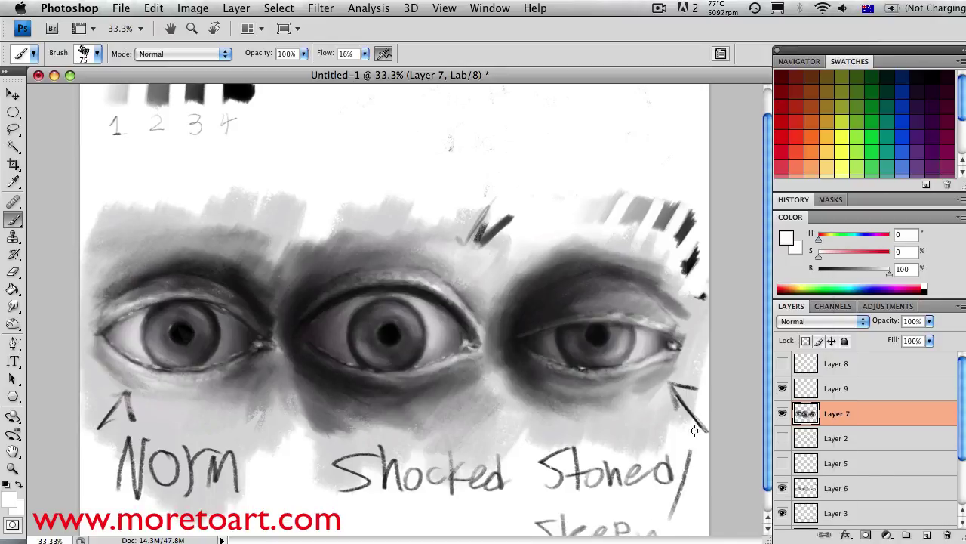
{"action": "key", "text": "x"}
- Shrink the chalk brush to a fine tip and sample a grey from the painting
{"action": "key", "text": "x"}
{"action": "key", "text": "x"}
{"action": "key", "text": "x"}
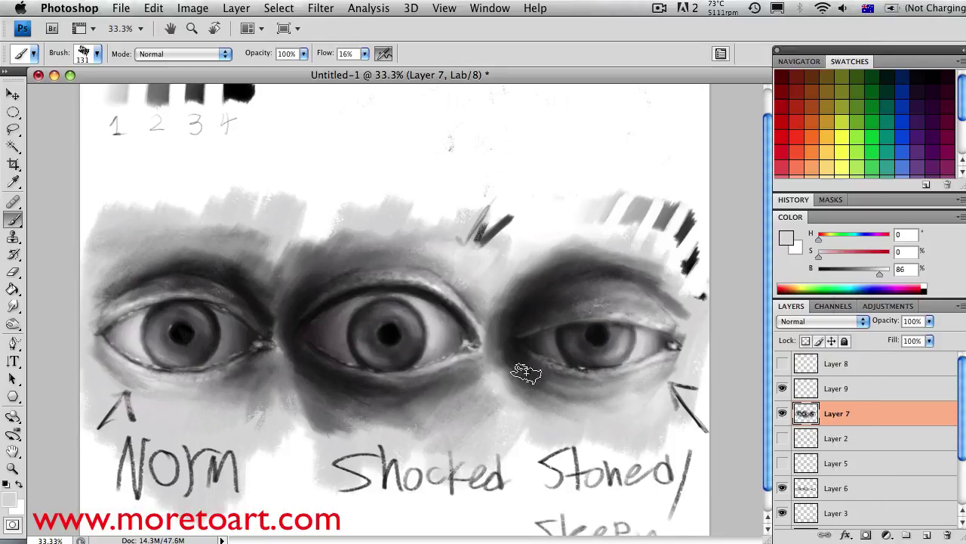
{"action": "right_click", "coordinate": [490, 335]}
{"action": "key", "text": "Escape"}
{"action": "key", "text": "x"}
{"action": "key", "text": "x"}
{"action": "key", "text": "x"}
{"action": "right_click", "coordinate": [559, 326]}
{"action": "key", "text": "x"}
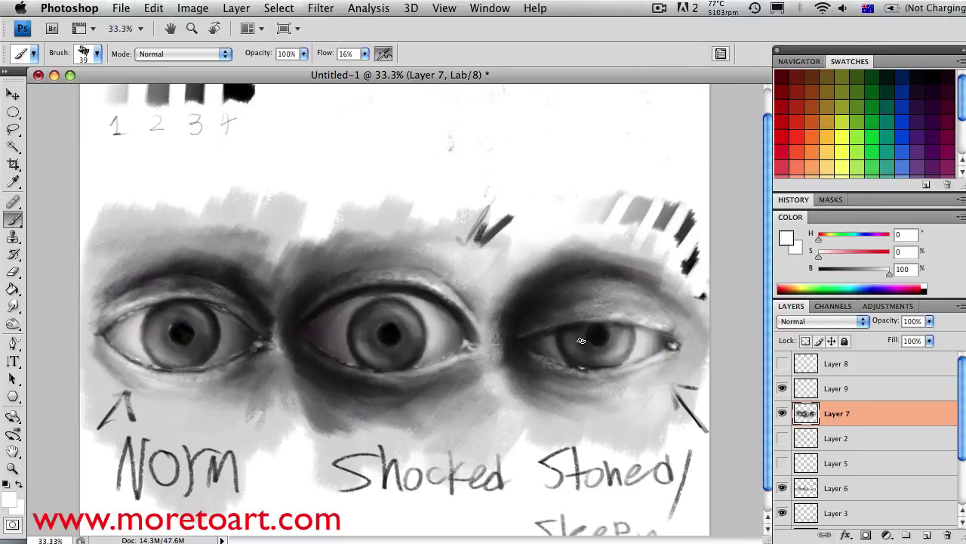
{"action": "right_click", "coordinate": [598, 336]}
{"action": "double_click", "coordinate": [619, 442]}
{"action": "left_click", "coordinate": [616, 315], "text": "alt"}
{"action": "key", "text": "x"}
{"action": "key", "text": "x"}
{"action": "key", "text": "x"}
{"action": "key", "text": "x"}
{"action": "key", "text": "x"}
- Sample black from a pupil and shrink the brush to 32 px
{"action": "key", "text": "bracketright"}
{"action": "key", "text": "bracketright"}
{"action": "key", "text": "bracketright"}
{"action": "key", "text": "bracketright"}
{"action": "key", "text": "bracketright"}
{"action": "key", "text": "bracketright"}
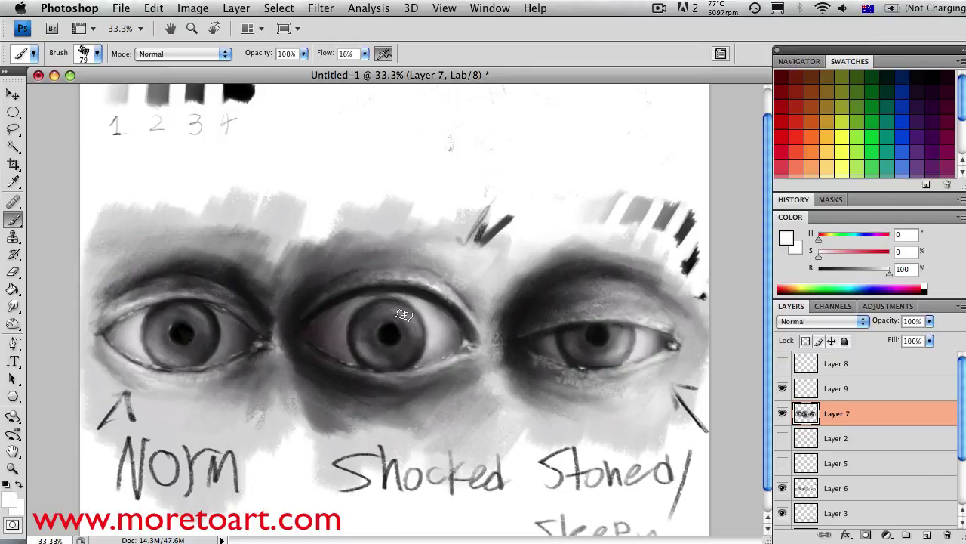
{"action": "right_click", "coordinate": [449, 265]}
{"action": "left_click", "coordinate": [396, 328], "text": "alt"}
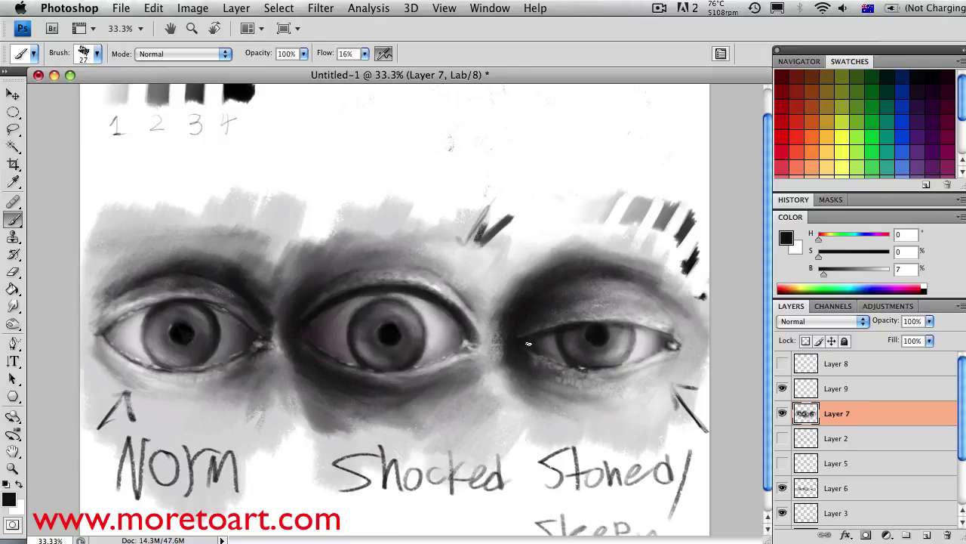
{"action": "right_click", "coordinate": [558, 377]}
{"action": "left_click_drag", "start_coordinate": [619, 411], "coordinate": [597, 411]}
{"action": "right_click", "coordinate": [666, 311]}
- Sample black and mid-grey from the painting and set a 25 px brush
{"action": "left_click", "coordinate": [597, 326], "text": "alt"}
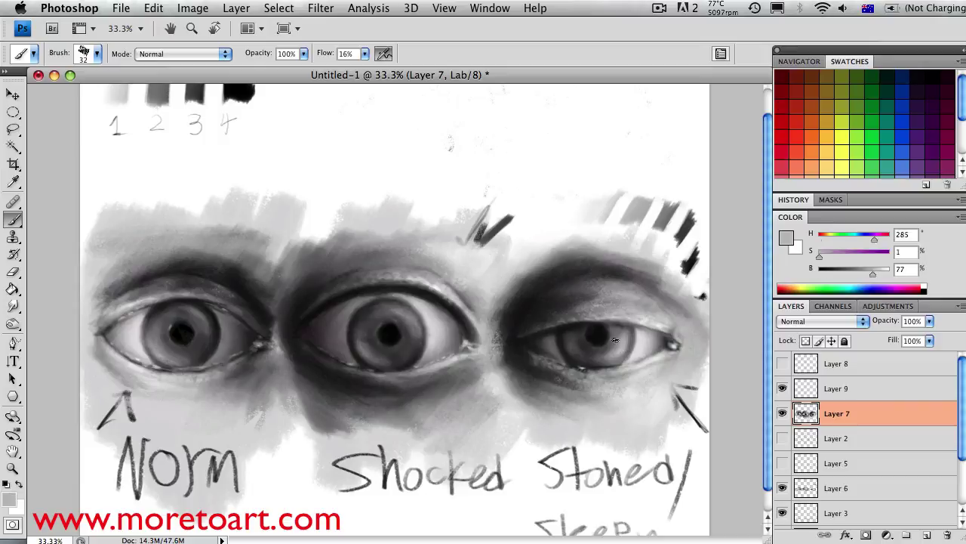
{"action": "key", "text": "bracketright"}
{"action": "key", "text": "bracketright"}
{"action": "key", "text": "bracketright"}
{"action": "left_click", "coordinate": [581, 279], "text": "alt"}
{"action": "right_click", "coordinate": [650, 299]}
{"action": "right_click", "coordinate": [601, 345]}
{"action": "left_click", "coordinate": [582, 335], "text": "alt"}
{"action": "right_click", "coordinate": [274, 371]}
{"action": "left_click", "coordinate": [199, 289]}
- Enlarge the brush and paint a near-black stroke above the middle eye
{"action": "key", "text": "bracketleft"}
{"action": "key", "text": "x"}
{"action": "key", "text": "x"}
{"action": "key", "text": "x"}
{"action": "key", "text": "x"}
{"action": "key", "text": "x"}
{"action": "key", "text": "x"}
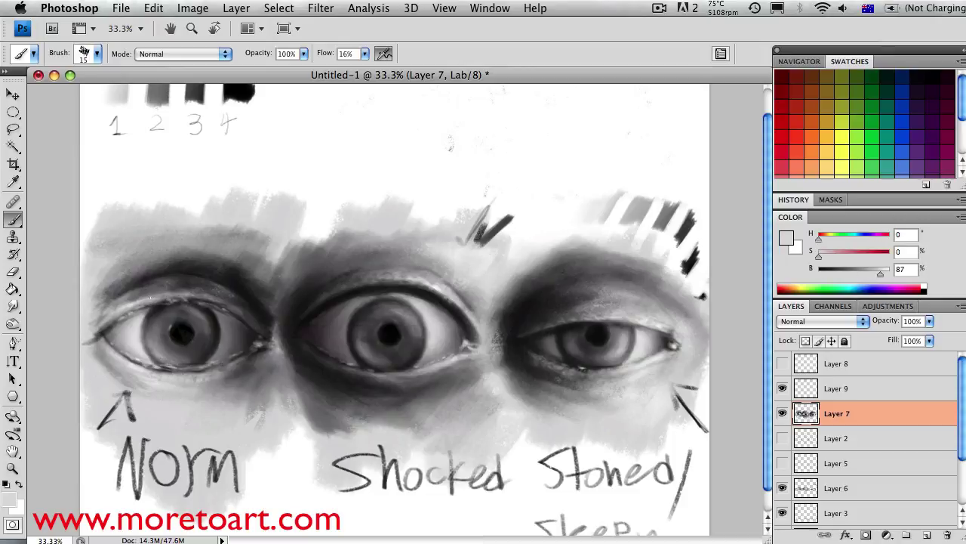
{"action": "right_click", "coordinate": [185, 359]}
{"action": "left_click", "coordinate": [306, 277], "text": "alt"}
{"action": "left_click_drag", "start_coordinate": [306, 276], "coordinate": [363, 266]}
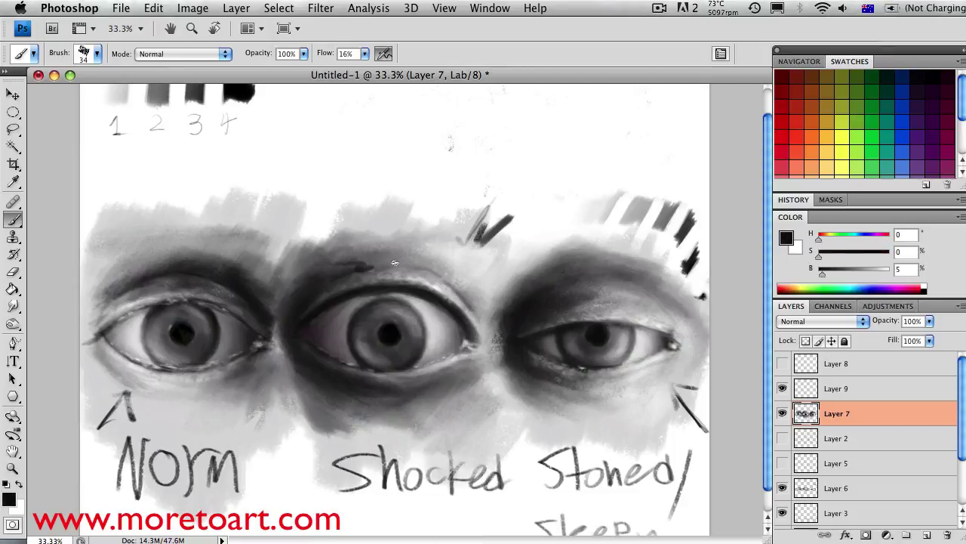
- Darken the area above the middle eye with a larger brush, then a fine-tip stroke
{"action": "left_click", "coordinate": [362, 272], "text": "alt"}
{"action": "right_click", "coordinate": [468, 382]}
{"action": "left_click_drag", "start_coordinate": [536, 413], "coordinate": [559, 413]}
{"action": "key", "text": "Return"}
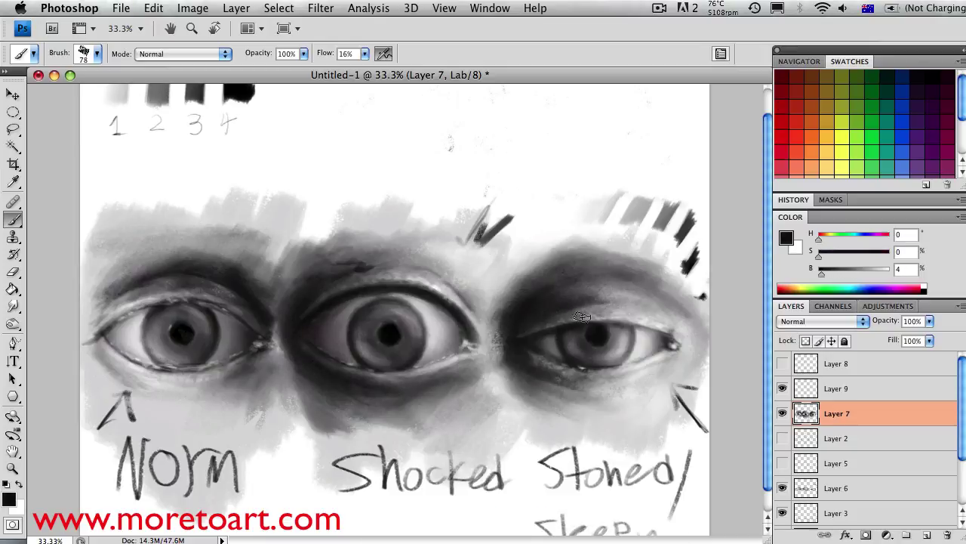
{"action": "right_click", "coordinate": [434, 314]}
{"action": "left_click_drag", "start_coordinate": [491, 345], "coordinate": [453, 345]}
{"action": "key", "text": "Return"}
{"action": "key", "text": "x"}
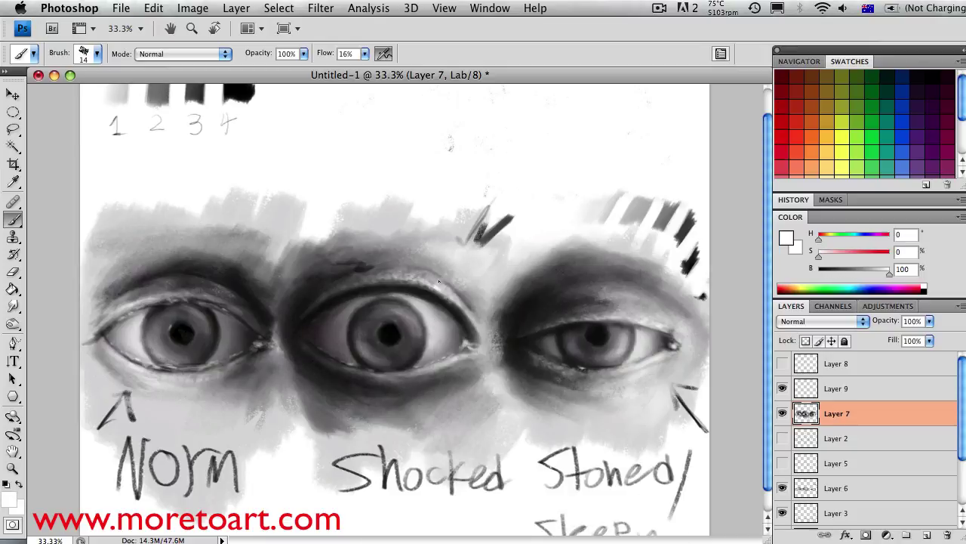
- Sample a mid grey, set the brush to about 60 px, and sample near-black
{"action": "left_click", "coordinate": [657, 363], "text": "alt"}
{"action": "right_click", "coordinate": [664, 301]}
{"action": "left_click_drag", "start_coordinate": [684, 332], "coordinate": [714, 332]}
{"action": "key", "text": "Return"}
{"action": "left_click", "coordinate": [702, 355], "text": "alt"}
{"action": "key", "text": "bracketleft"}
{"action": "key", "text": "bracketleft"}
{"action": "key", "text": "bracketleft"}
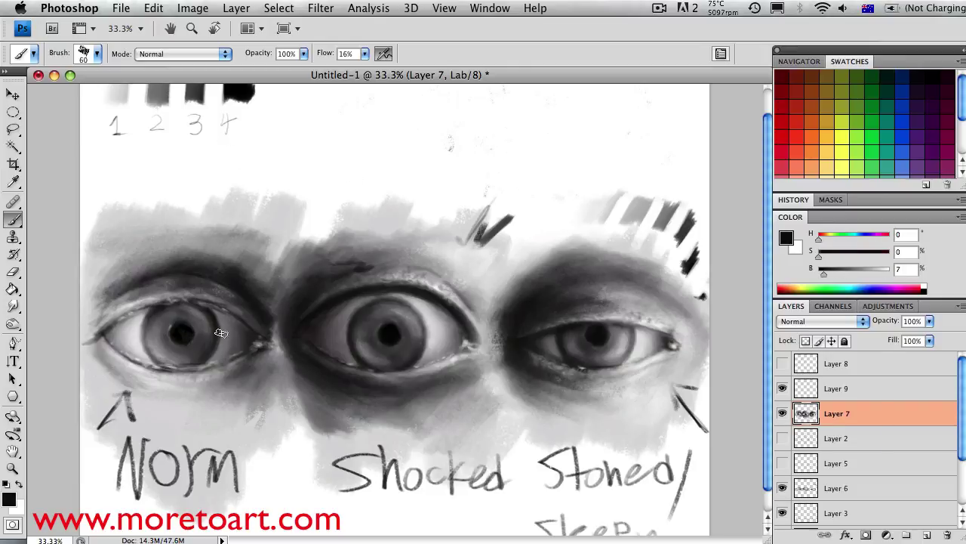
{"action": "left_click", "coordinate": [122, 355], "text": "alt"}
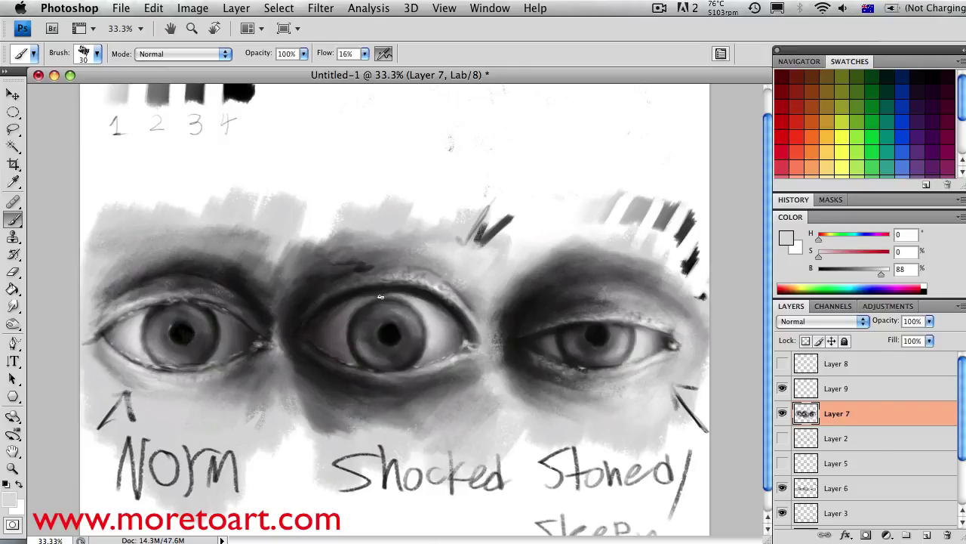
- Darken the brow above the shocked eye with a 36 px brush and check the whole painting
{"action": "left_click", "coordinate": [345, 296], "text": "alt"}
{"action": "right_click", "coordinate": [456, 281]}
{"action": "key", "text": "Return"}
{"action": "mouse_move", "coordinate": [366, 266]}
{"action": "left_mouse_down"}
{"action": "mouse_move", "coordinate": [341, 277]}
{"action": "mouse_move", "coordinate": [317, 257]}
{"action": "left_mouse_up"}
{"action": "key", "text": "bracketright"}
{"action": "key", "text": "bracketright"}
{"action": "key", "text": "bracketright"}
{"action": "key", "text": "bracketright"}
{"action": "key", "text": "ctrl+minus"}
{"action": "key", "text": "ctrl+plus"}
- Sample light grey from the painting and bring up the brush size chooser
{"action": "key", "text": "bracketright"}
{"action": "left_click", "coordinate": [655, 323], "text": "alt"}
{"action": "right_click", "coordinate": [625, 376]}
- Repaint the stoned eye's brow with a 14 px brush and add shading under it
{"action": "type", "text": "14"}
{"action": "key", "text": "Return"}
{"action": "mouse_move", "coordinate": [619, 374]}
{"action": "left_mouse_down"}
{"action": "mouse_move", "coordinate": [584, 252]}
{"action": "mouse_move", "coordinate": [643, 287]}
{"action": "mouse_move", "coordinate": [550, 309]}
{"action": "left_mouse_up"}
{"action": "key", "text": "bracketright"}
{"action": "key", "text": "bracketright"}
{"action": "key", "text": "bracketright"}
{"action": "key", "text": "bracketright"}
{"action": "key", "text": "bracketright"}
{"action": "left_click", "coordinate": [581, 314], "text": "alt"}
{"action": "left_click", "coordinate": [604, 382], "text": "alt"}
{"action": "mouse_move", "coordinate": [559, 374]}
{"action": "left_mouse_down"}
{"action": "mouse_move", "coordinate": [619, 378]}
{"action": "mouse_move", "coordinate": [642, 309]}
{"action": "left_mouse_up"}
{"action": "key", "text": "bracketright"}
{"action": "key", "text": "bracketright"}
{"action": "left_click_drag", "start_coordinate": [597, 374], "coordinate": [612, 377]}
- Add a new empty Layer 10 above Layer 7, undoing test marks, with a 12 px black brush
{"action": "key", "text": "ctrl+shift+alt+n"}
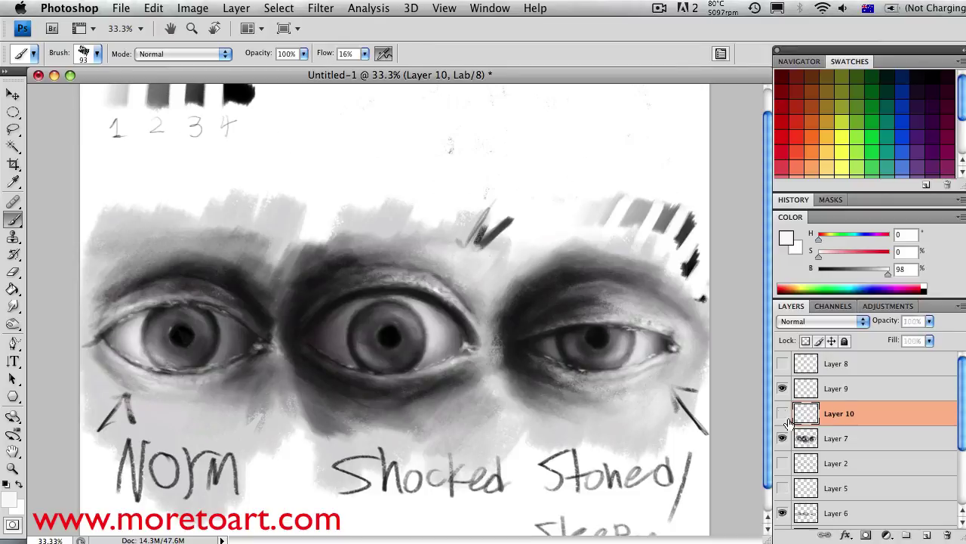
{"action": "left_click_drag", "start_coordinate": [430, 249], "coordinate": [476, 189]}
{"action": "key", "text": "ctrl+z"}
{"action": "key", "text": "bracketleft"}
{"action": "key", "text": "bracketleft"}
{"action": "key", "text": "bracketleft"}
{"action": "key", "text": "bracketleft"}
{"action": "key", "text": "bracketleft"}
{"action": "key", "text": "bracketleft"}
{"action": "key", "text": "bracketleft"}
{"action": "key", "text": "bracketleft"}
{"action": "left_click", "coordinate": [387, 346], "text": "alt"}
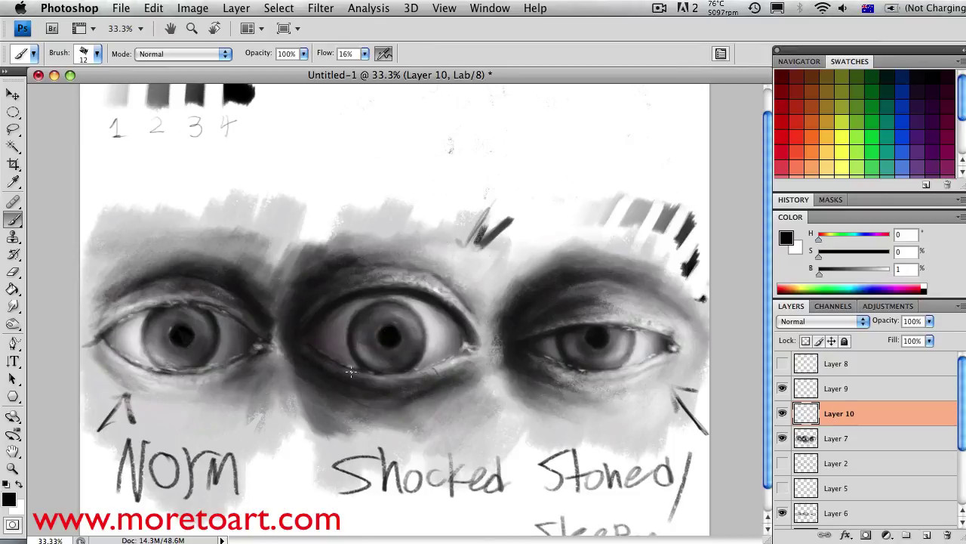
{"action": "key", "text": "ctrl+plus"}
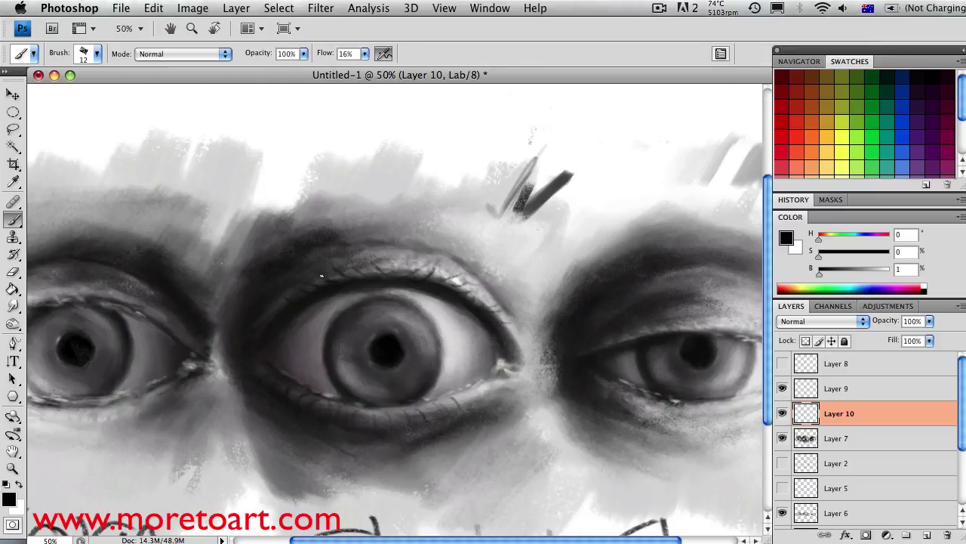
{"action": "scroll", "coordinate": [459, 289], "scroll_direction": "left", "scroll_amount": 5}
{"action": "key", "text": "ctrl+z"}
{"action": "key", "text": "ctrl+plus"}
- Select Layer 7 from the layers under the eye and set a 30 px brush
{"action": "right_click", "coordinate": [477, 380], "text": "ctrl"}
{"action": "left_click", "coordinate": [334, 431]}
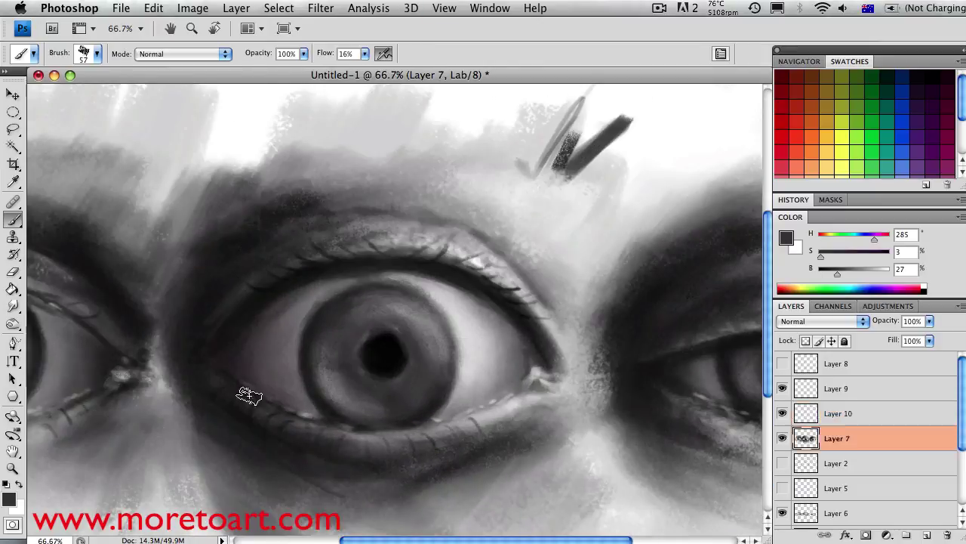
{"action": "key", "text": "ctrl+minus"}
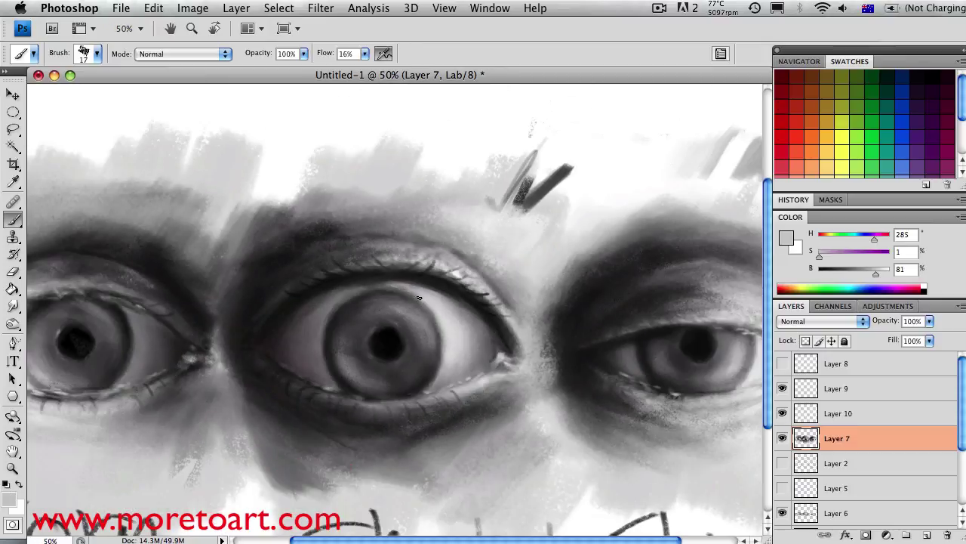
{"action": "key", "text": "ctrl+plus"}
{"action": "right_click", "coordinate": [548, 353]}
{"action": "key", "text": "Return"}
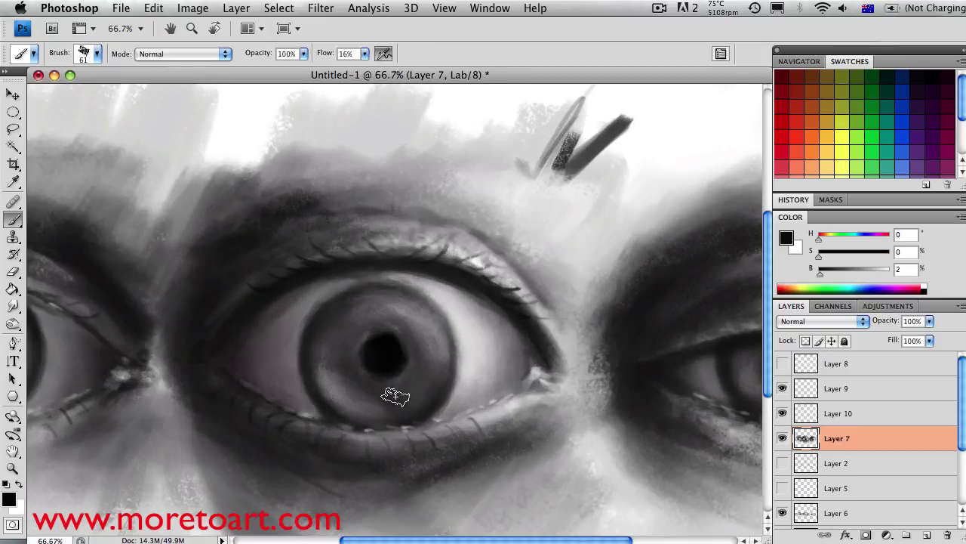
- Sample a grey tone, return to Layer 10, and sample near-black at the upper lash line
{"action": "key", "text": "ctrl+minus"}
{"action": "left_click", "coordinate": [355, 339], "text": "alt"}
{"action": "key", "text": "ctrl+minus"}
{"action": "key", "text": "bracketleft"}
{"action": "key", "text": "bracketleft"}
{"action": "key", "text": "ctrl+plus"}
{"action": "key", "text": "alt+bracketright"}
{"action": "key", "text": "ctrl+minus"}
{"action": "left_click", "coordinate": [370, 278], "text": "alt"}
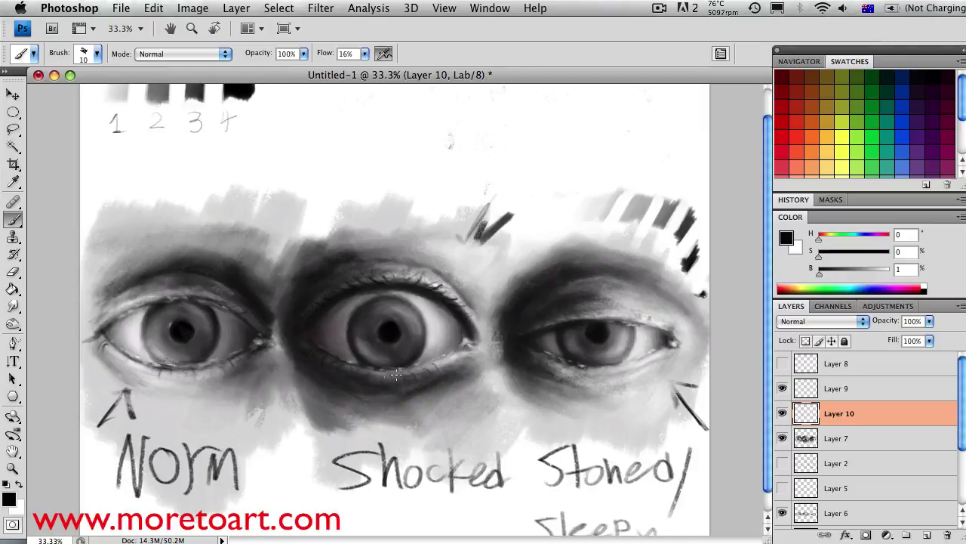
- Paint lashes along the lower lid and shade under it, undoing an accidental layer copy
{"action": "right_click", "coordinate": [549, 317]}
{"action": "key", "text": "Return"}
{"action": "left_click_drag", "start_coordinate": [635, 355], "coordinate": [647, 362]}
{"action": "key", "text": "ctrl+j"}
{"action": "key", "text": "ctrl+z"}
{"action": "left_click_drag", "start_coordinate": [539, 352], "coordinate": [581, 366]}
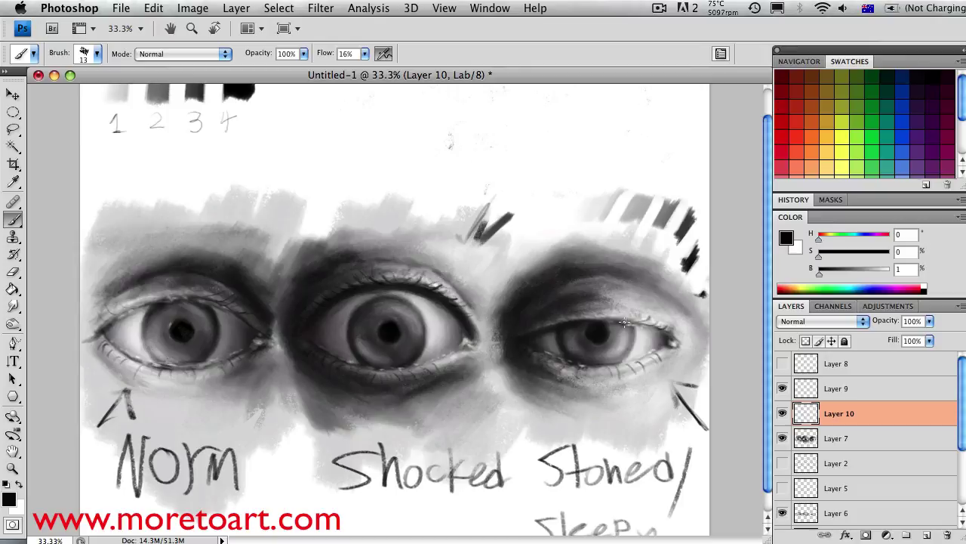
- Switch down to Layer 7 and resize the brush to 23 px with black paint
{"action": "key", "text": "alt+bracketleft"}
{"action": "key", "text": "bracketright"}
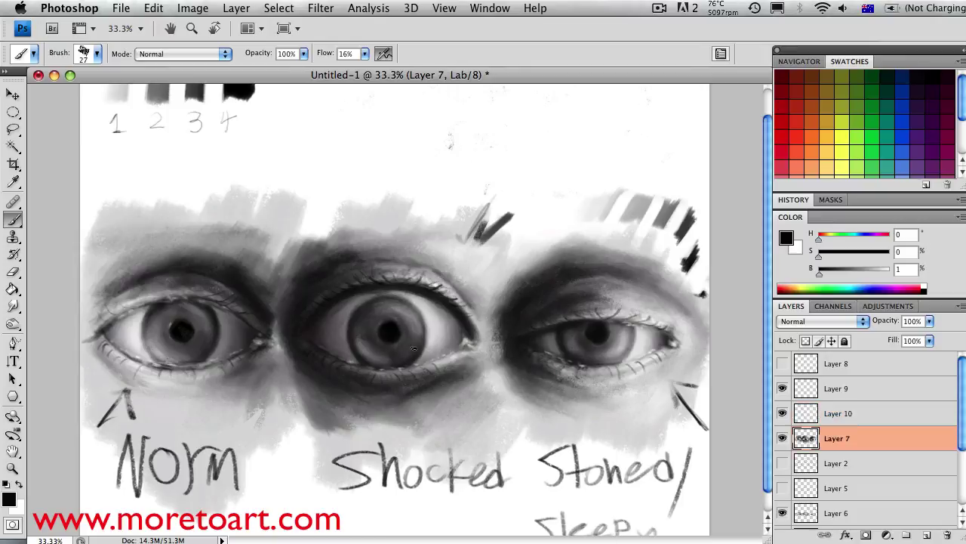
{"action": "key", "text": "x"}
{"action": "key", "text": "bracketright"}
{"action": "key", "text": "bracketright"}
{"action": "key", "text": "bracketright"}
{"action": "key", "text": "bracketright"}
{"action": "key", "text": "bracketright"}
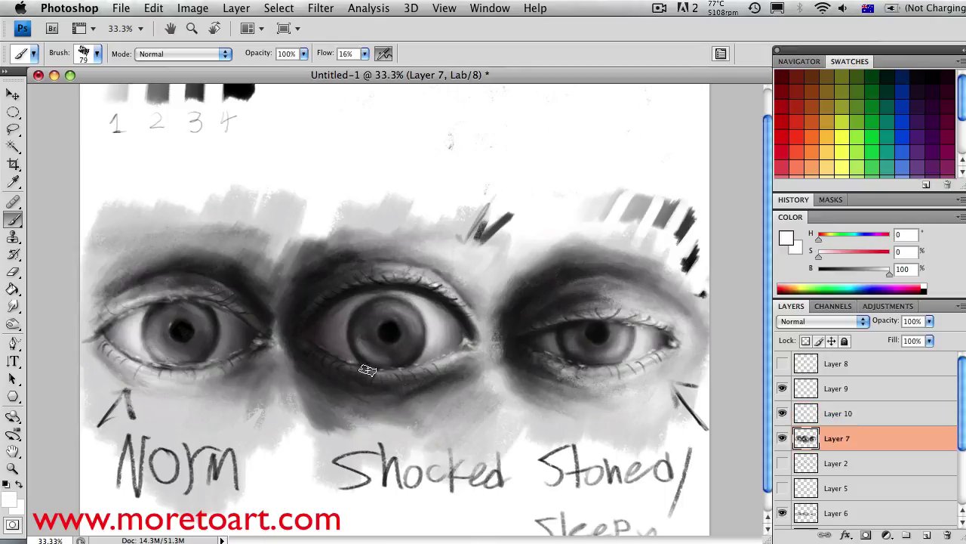
{"action": "right_click", "coordinate": [483, 355]}
{"action": "left_click_drag", "start_coordinate": [507, 372], "coordinate": [502, 372]}
{"action": "key", "text": "Return"}
{"action": "key", "text": "x"}
- Shrink the brush to a few pixels and sample a dark grey from the middle eye
{"action": "key", "text": "ctrl+plus"}
{"action": "left_click_drag", "start_coordinate": [361, 426], "coordinate": [603, 325]}
{"action": "key", "text": "bracketleft"}
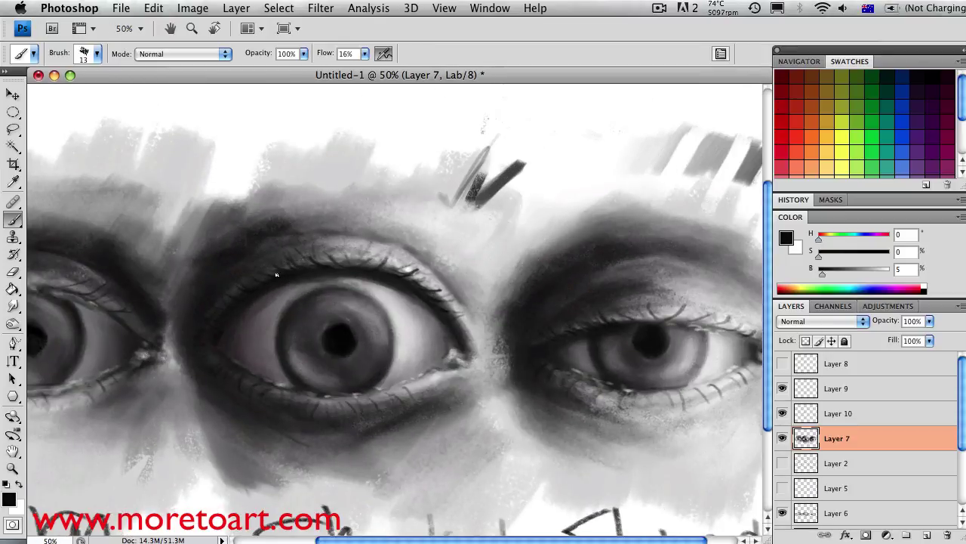
{"action": "key", "text": "ctrl+plus"}
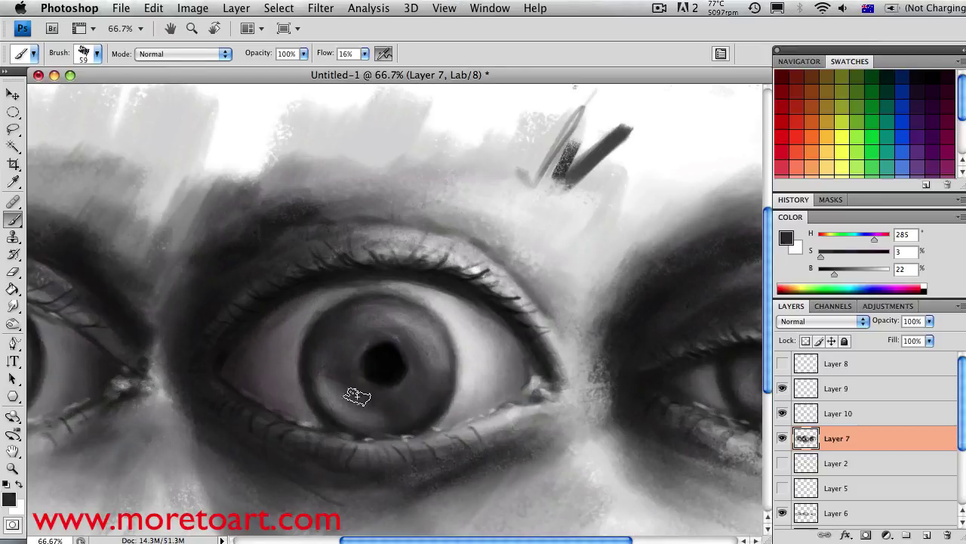
{"action": "key", "text": "ctrl+minus"}
{"action": "key", "text": "ctrl+minus"}
{"action": "right_click", "coordinate": [189, 308]}
{"action": "left_click_drag", "start_coordinate": [235, 328], "coordinate": [195, 327]}
{"action": "key", "text": "Return"}
{"action": "left_click", "coordinate": [237, 270], "text": "alt"}
{"action": "scroll", "coordinate": [237, 269], "scroll_direction": "up", "scroll_amount": 1}
- Sample mid grey and near-black from the painting and enlarge the brush to 149 px
{"action": "key", "text": "x"}
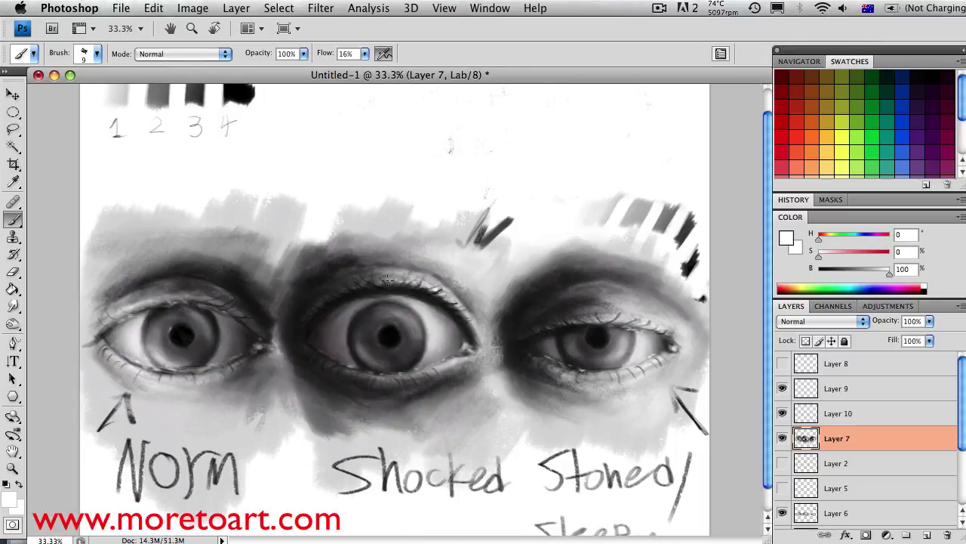
{"action": "key", "text": "d"}
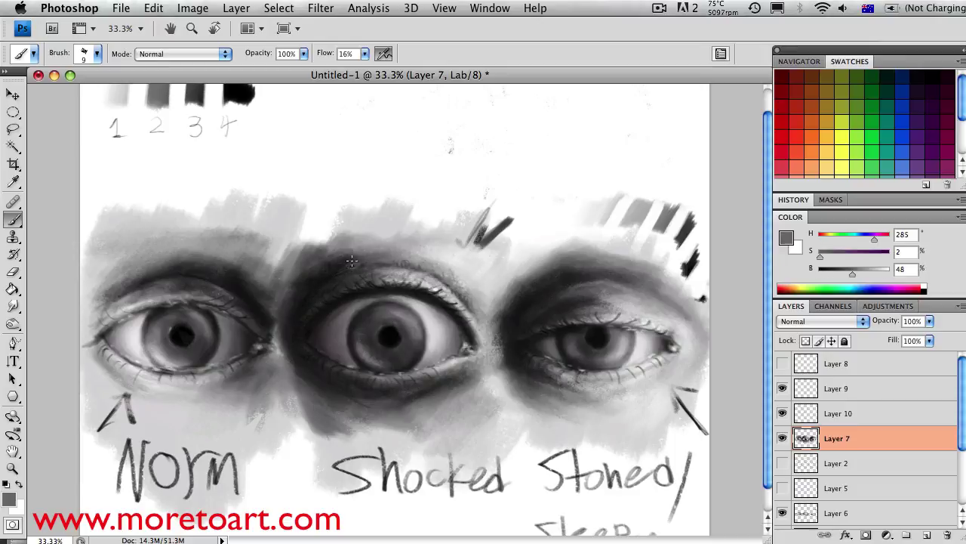
{"action": "left_click", "coordinate": [427, 370], "text": "alt"}
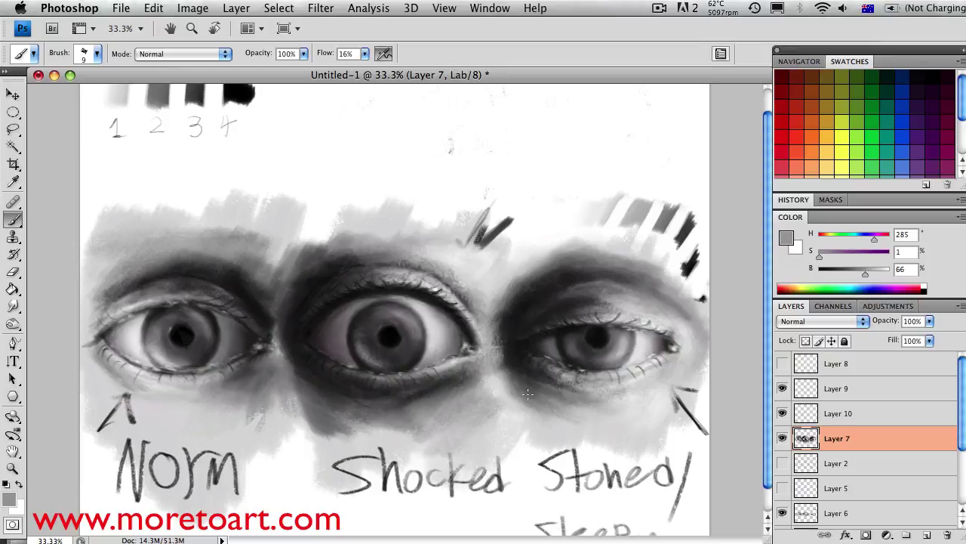
{"action": "right_click", "coordinate": [513, 190]}
{"action": "left_click_drag", "start_coordinate": [543, 211], "coordinate": [649, 211]}
{"action": "key", "text": "super+alt+0"}
{"action": "key", "text": "super+minus"}
{"action": "key", "text": "super+minus"}
{"action": "key", "text": "super+minus"}
{"action": "key", "text": "x"}
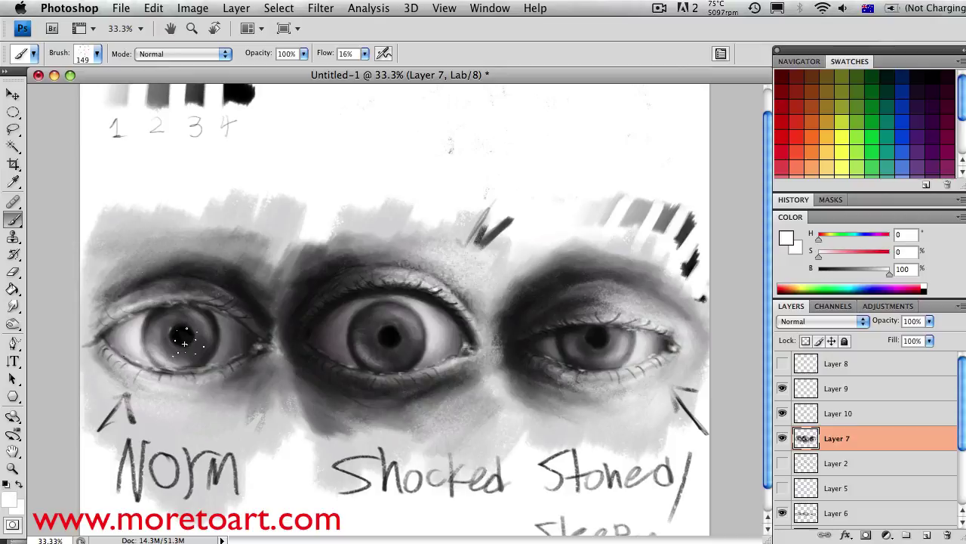
{"action": "left_click", "coordinate": [128, 298], "text": "alt"}
- Hatch grey strokes above the middle and right eyes and darken the right eye's lashes
{"action": "right_click", "coordinate": [529, 267]}
{"action": "left_click_drag", "start_coordinate": [547, 168], "coordinate": [517, 226]}
{"action": "key", "text": "super+alt+0"}
{"action": "key", "text": "super+minus"}
{"action": "key", "text": "super+minus"}
{"action": "key", "text": "super+minus"}
{"action": "key", "text": "x"}
{"action": "key", "text": "super+alt+0"}
{"action": "key", "text": "super+minus"}
{"action": "key", "text": "super+minus"}
{"action": "key", "text": "super+minus"}
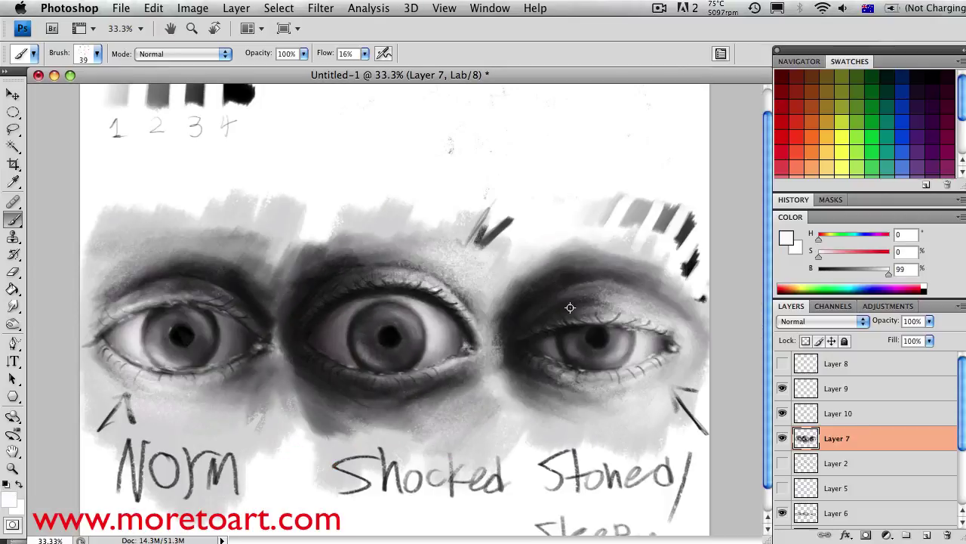
{"action": "key", "text": "x"}
{"action": "left_click_drag", "start_coordinate": [613, 301], "coordinate": [644, 320]}
{"action": "key", "text": "x"}
{"action": "key", "text": "x"}
{"action": "key", "text": "x"}
{"action": "key", "text": "x"}
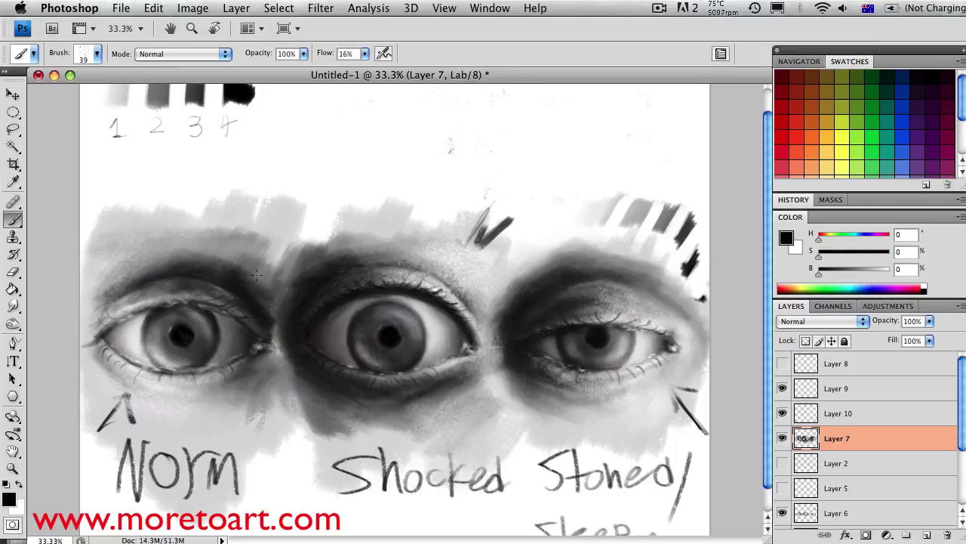
{"action": "right_click", "coordinate": [426, 338]}
- Set Layer 10's opacity to 90%
{"action": "double_click", "coordinate": [492, 446]}
{"action": "left_click", "coordinate": [838, 413]}
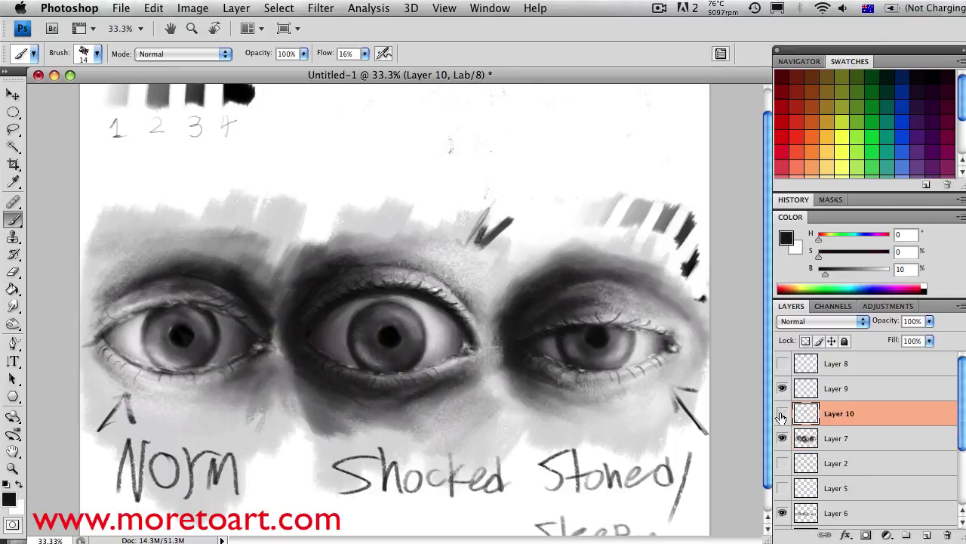
{"action": "mouse_move", "coordinate": [929, 321]}
{"action": "left_mouse_down"}
{"action": "mouse_move", "coordinate": [899, 343]}
{"action": "mouse_move", "coordinate": [897, 335]}
{"action": "left_mouse_up"}
{"action": "key", "text": "bracketleft"}
{"action": "key", "text": "bracketleft"}
- Reset default colours, switch to a textured brush at 29 px, and sample near-black
{"action": "left_click", "coordinate": [13, 484]}
{"action": "right_click", "coordinate": [436, 168]}
{"action": "double_click", "coordinate": [484, 320]}
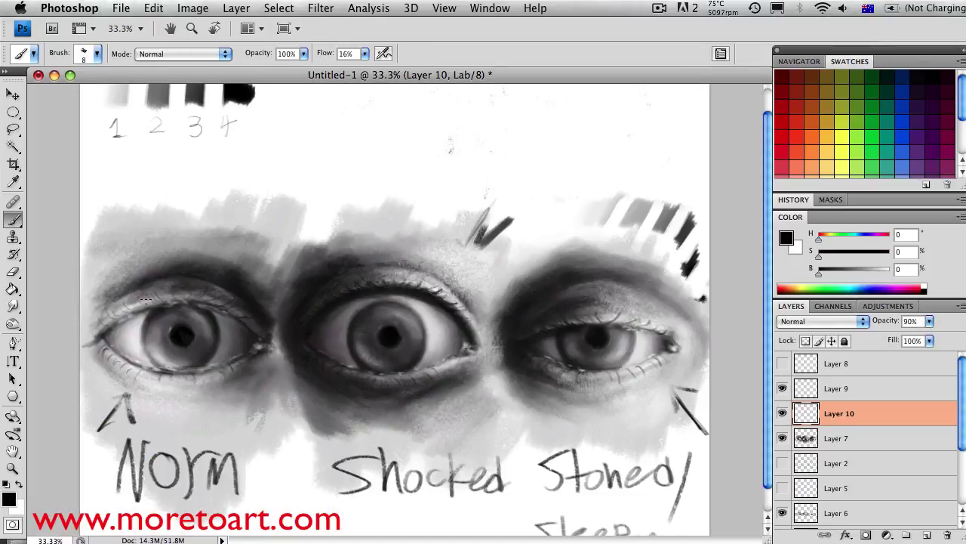
{"action": "key", "text": "ctrl+equal"}
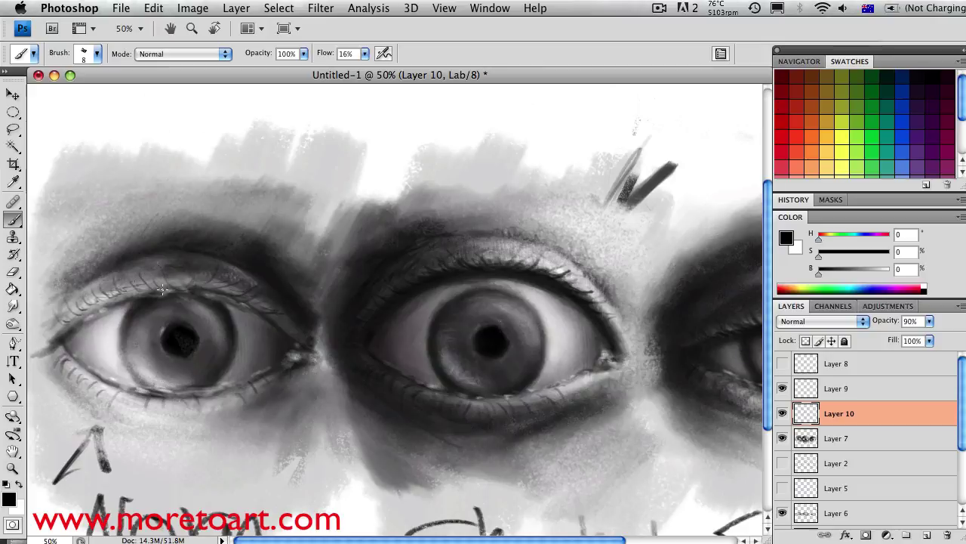
{"action": "key", "text": "ctrl+minus"}
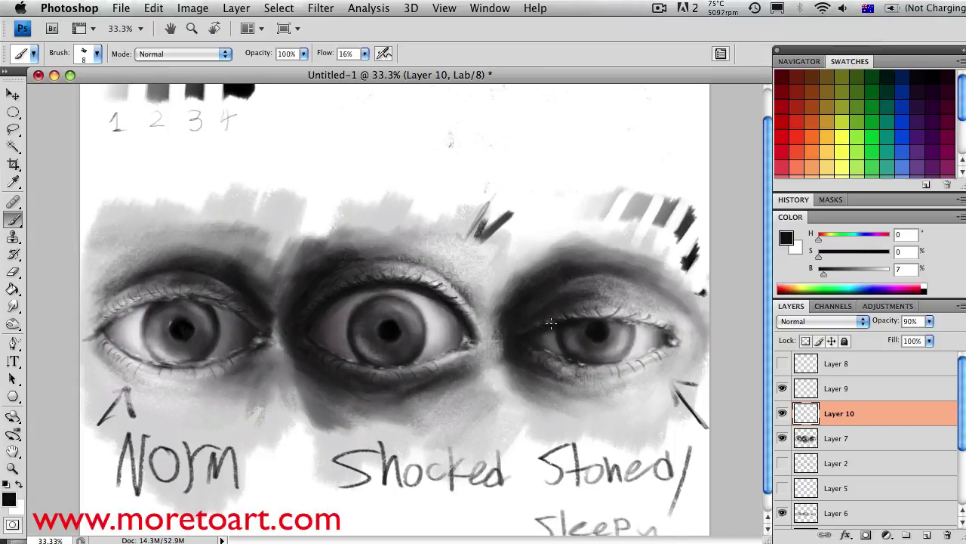
{"action": "left_click", "coordinate": [390, 300], "text": "alt"}
{"action": "right_click", "coordinate": [389, 302]}
{"action": "key", "text": "Return"}
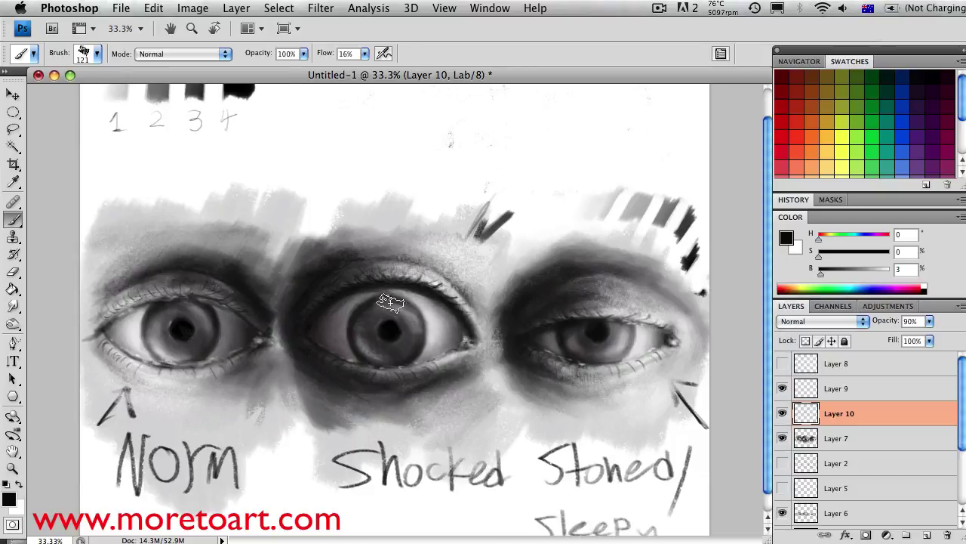
{"action": "key", "text": "ctrl+minus"}
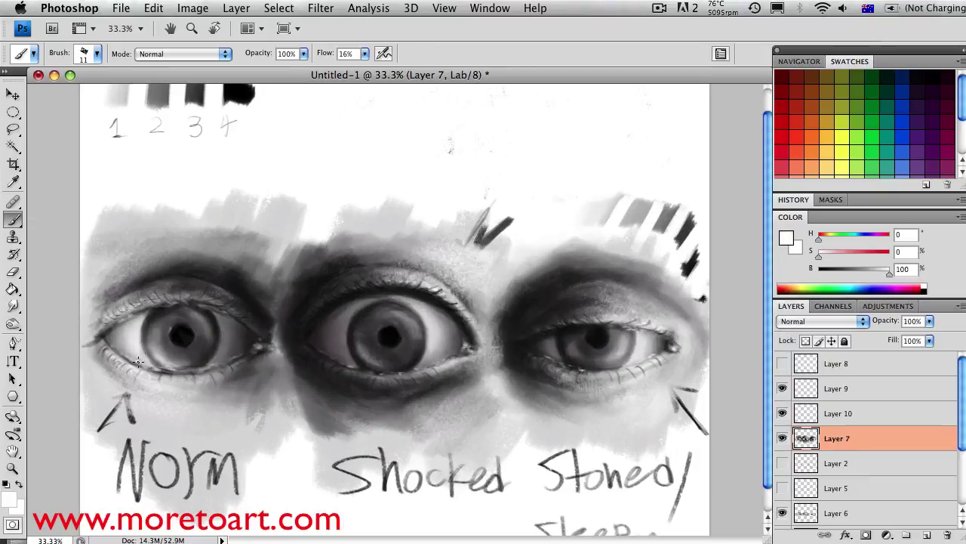
{"action": "key", "text": "x"}
{"action": "key", "text": "x"}
{"action": "key", "text": "x"}
{"action": "key", "text": "x"}
{"action": "key", "text": "x"}
{"action": "key", "text": "x"}
{"action": "key", "text": "x"}
{"action": "key", "text": "x"}
{"action": "key", "text": "x"}
{"action": "key", "text": "bracketright"}
- Sample light grey and near-black tones and enlarge the brush to 20 px
{"action": "key", "text": "d"}
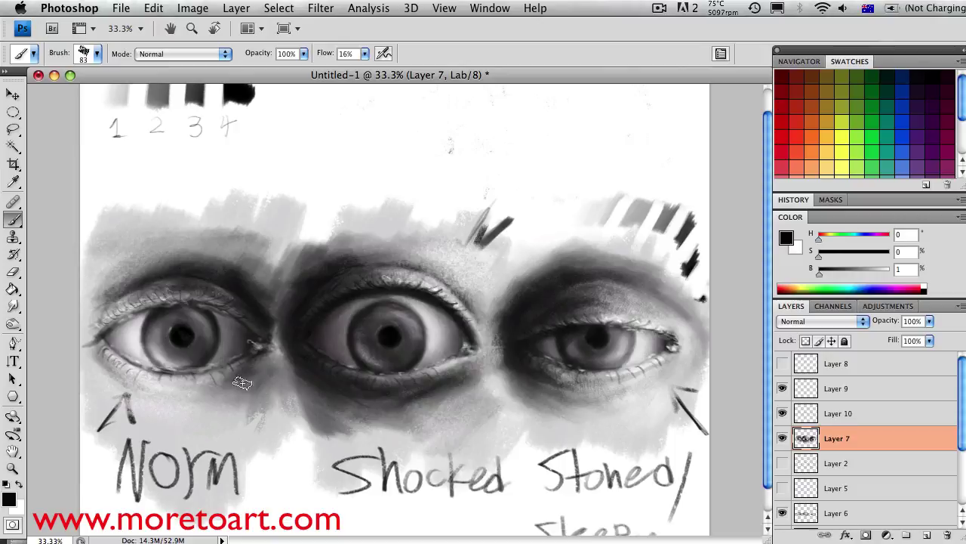
{"action": "left_click", "coordinate": [399, 264], "text": "alt"}
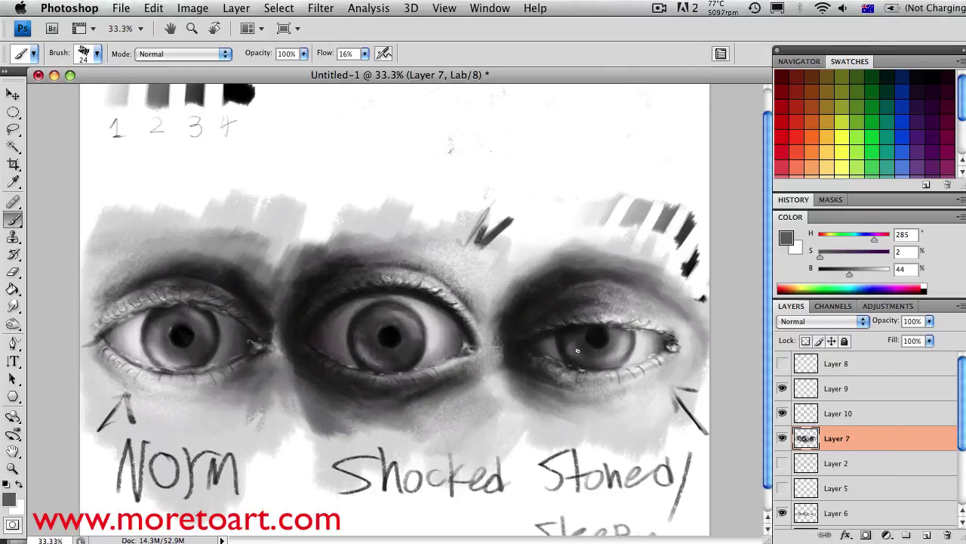
{"action": "right_click", "coordinate": [576, 339]}
{"action": "left_click", "coordinate": [588, 314], "text": "alt"}
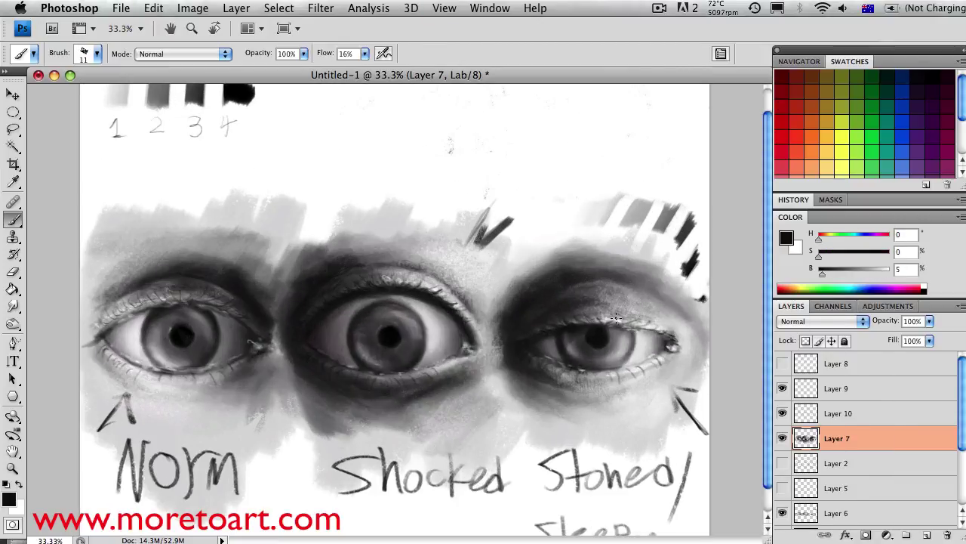
{"action": "key", "text": "x"}
{"action": "key", "text": "bracketright"}
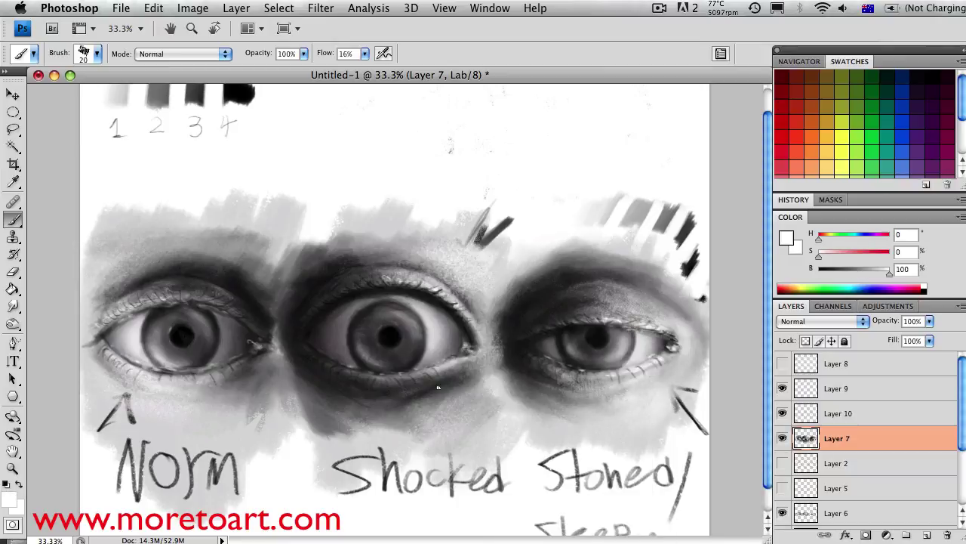
{"action": "key", "text": "x"}
{"action": "key", "text": "x"}
{"action": "key", "text": "x"}
{"action": "key", "text": "bracketright"}
- Move to Layer 10 with a 12 px brush and pure white paint
{"action": "right_click", "coordinate": [617, 329]}
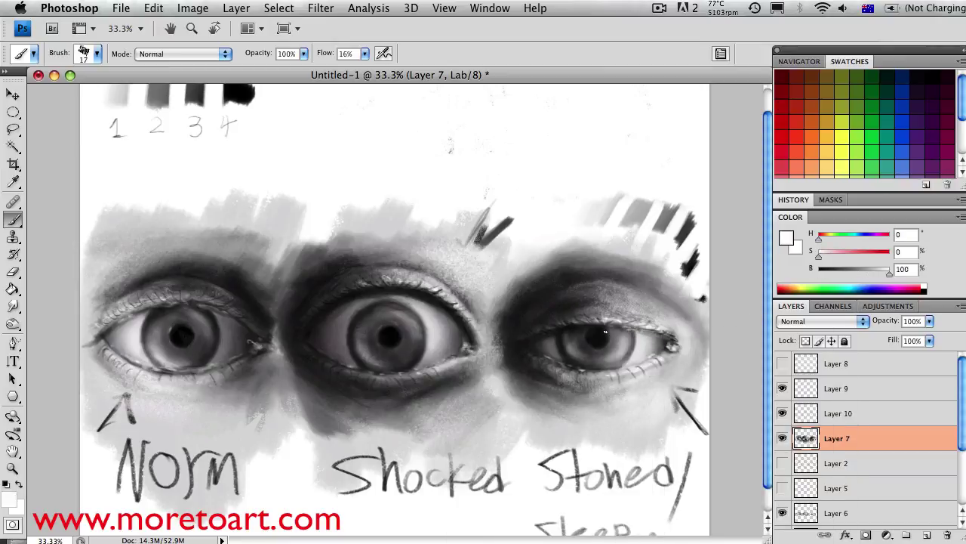
{"action": "left_click", "coordinate": [575, 341], "text": "alt"}
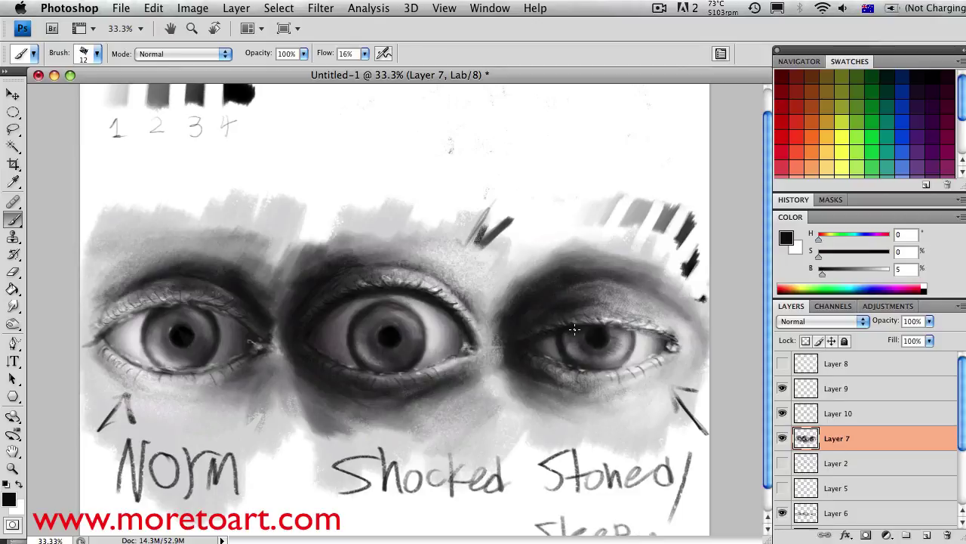
{"action": "key", "text": "alt+bracketright"}
{"action": "left_click", "coordinate": [363, 336], "text": "alt"}
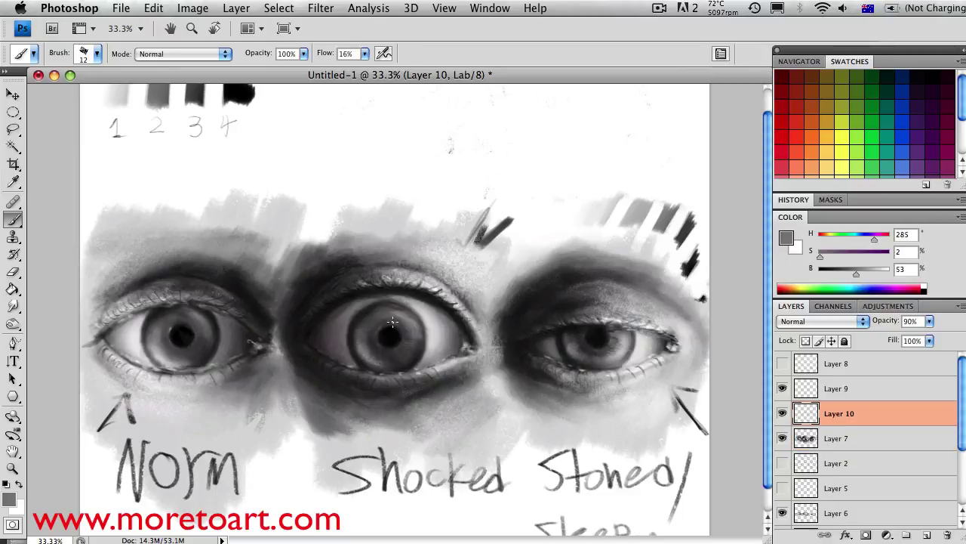
{"action": "left_click", "coordinate": [422, 335], "text": "alt"}
{"action": "scroll", "coordinate": [841, 363], "scroll_direction": "down", "scroll_amount": 2}
- Sample light grey and near-black from the eyes, toggle paint colours, and enlarge the brush
{"action": "key", "text": "d"}
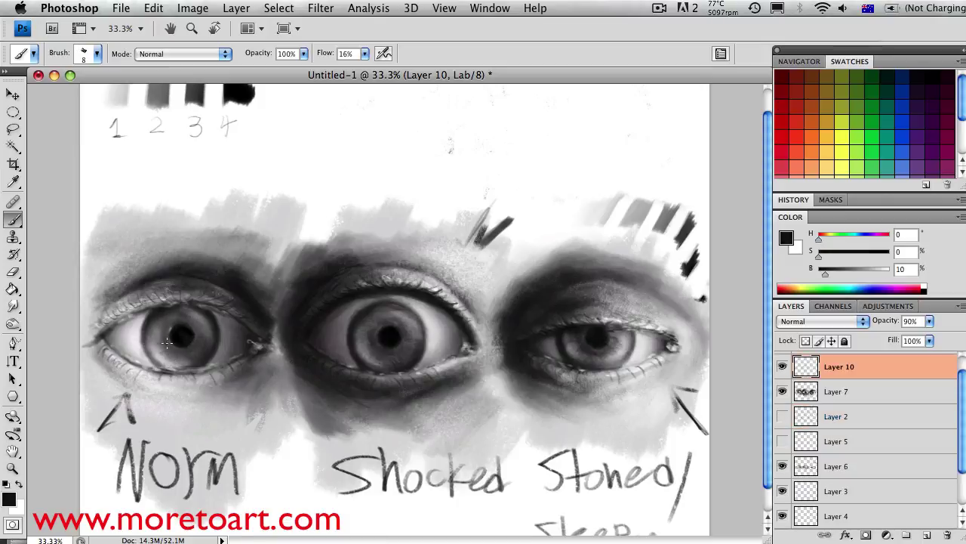
{"action": "left_click", "coordinate": [609, 349], "text": "alt"}
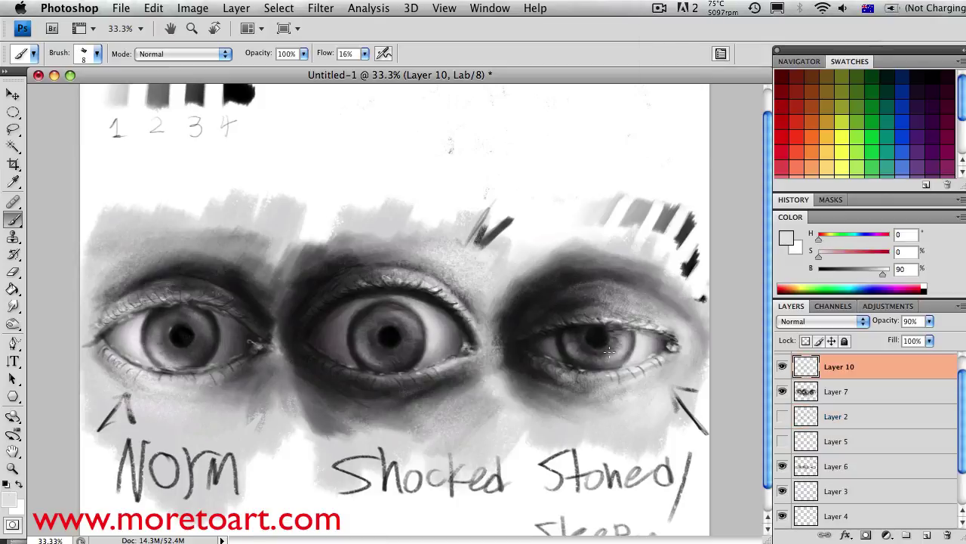
{"action": "left_click", "coordinate": [384, 353], "text": "alt"}
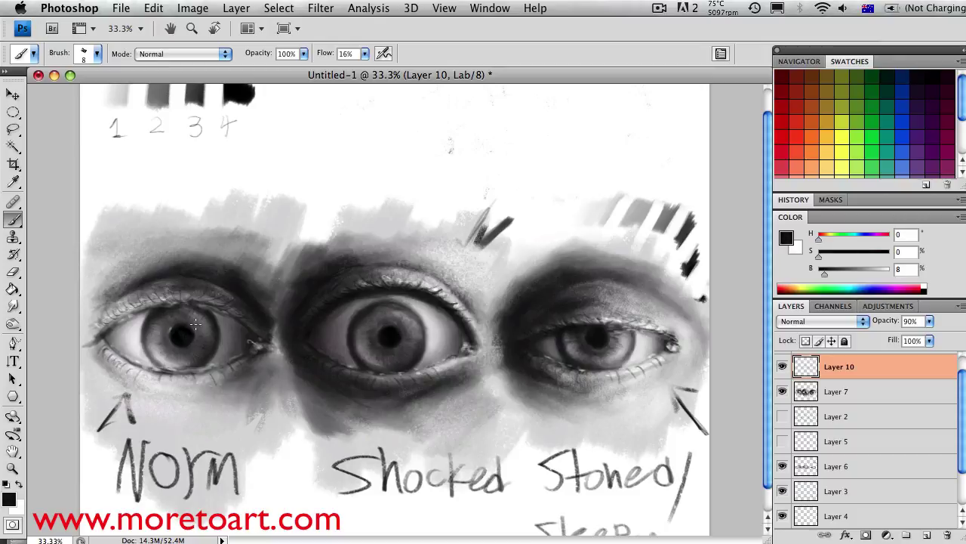
{"action": "key", "text": "x"}
{"action": "key", "text": "x"}
{"action": "key", "text": "x"}
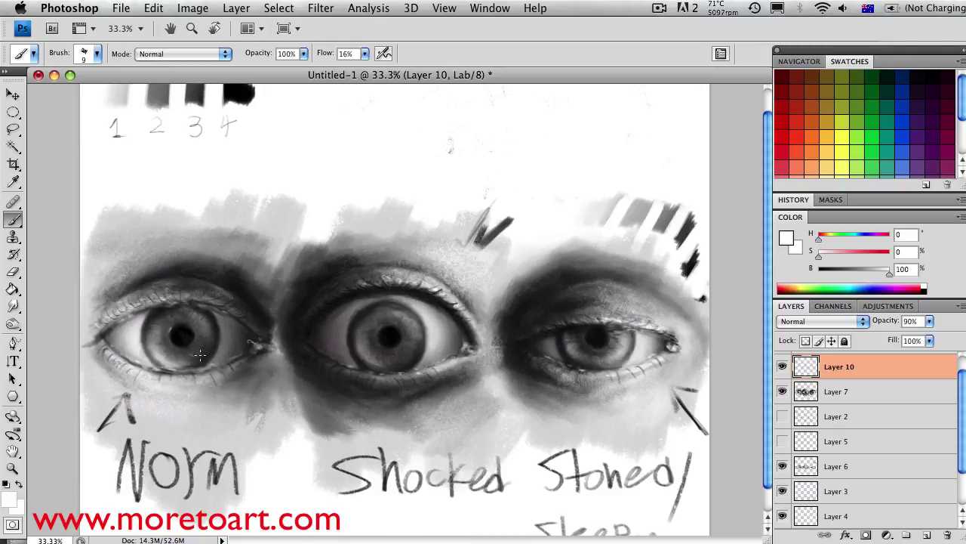
{"action": "key", "text": "x"}
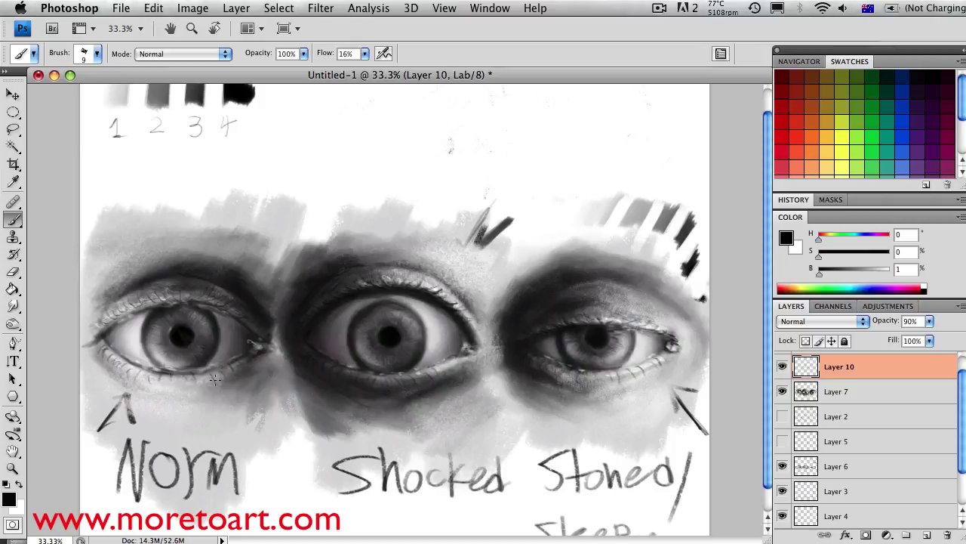
{"action": "key", "text": "x"}
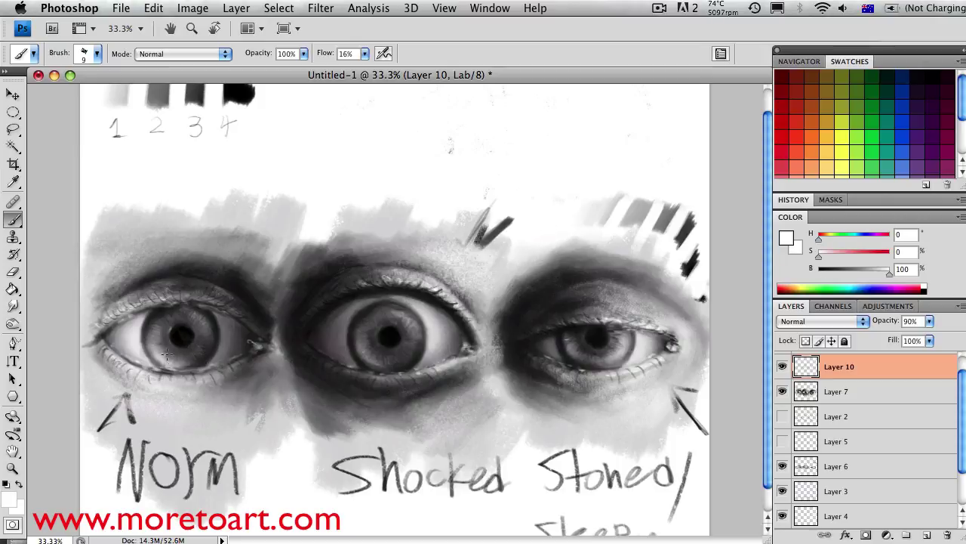
{"action": "key", "text": "d"}
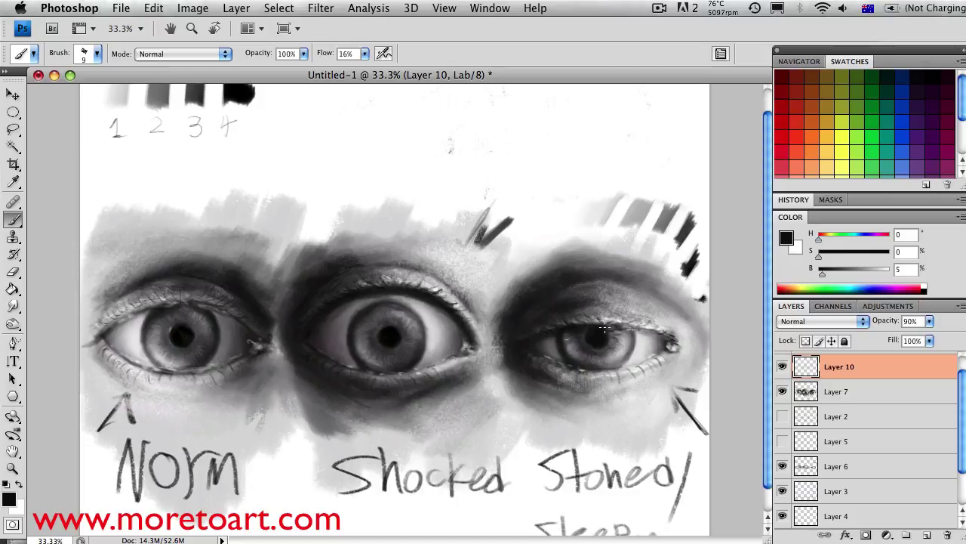
{"action": "key", "text": "x"}
{"action": "key", "text": "bracketright"}
{"action": "key", "text": "x"}
{"action": "key", "text": "x"}
- On Layer 7, paint white and dark strokes, resizing the brush from 23 to 11
{"action": "key", "text": "x"}
{"action": "key", "text": "x"}
{"action": "key", "text": "alt+bracketleft"}
{"action": "key", "text": "x"}
{"action": "key", "text": "x"}
{"action": "key", "text": "x"}
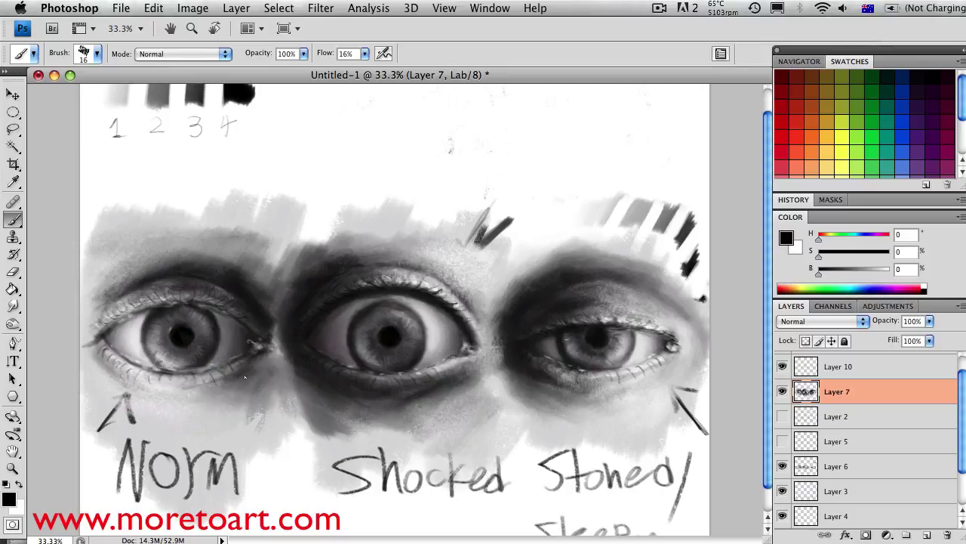
{"action": "key", "text": "x"}
{"action": "key", "text": "x"}
{"action": "key", "text": "x"}
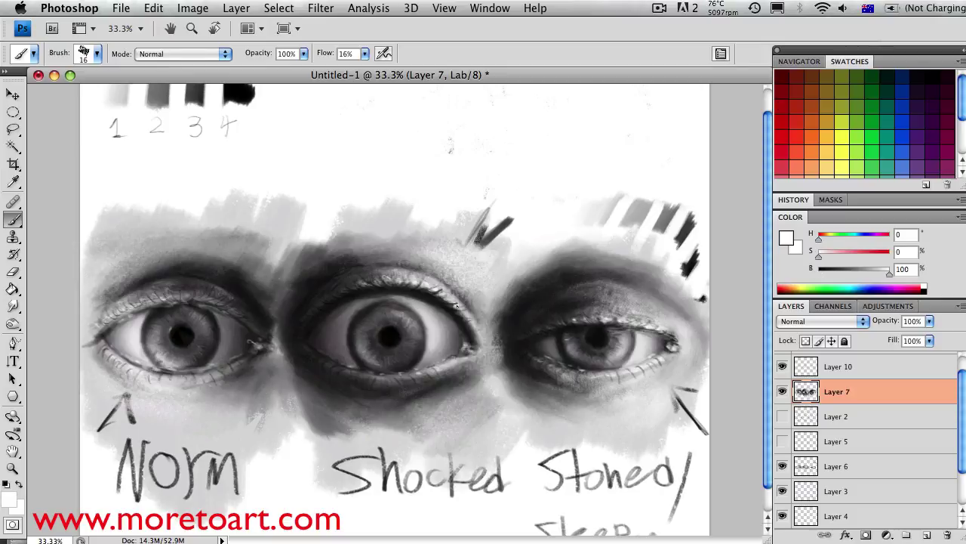
{"action": "key", "text": "x"}
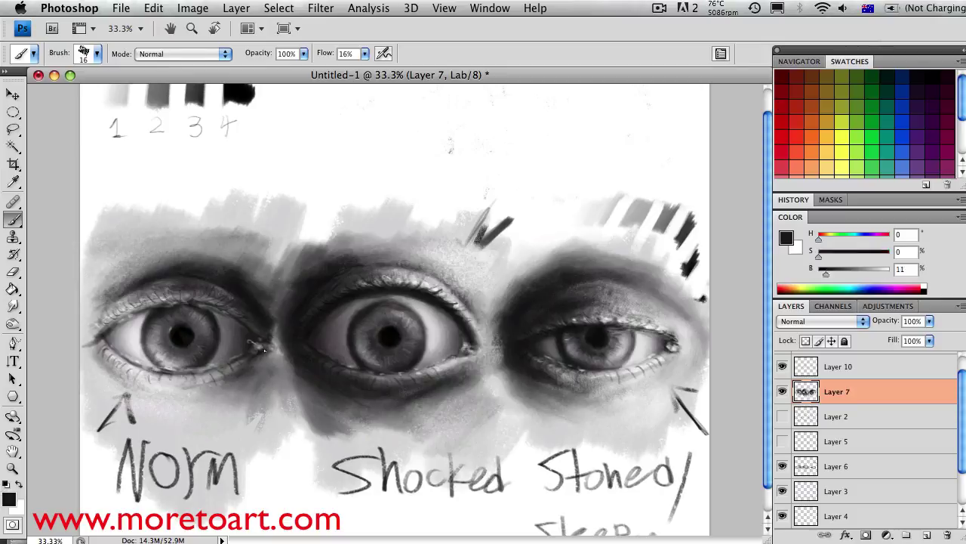
{"action": "key", "text": "x"}
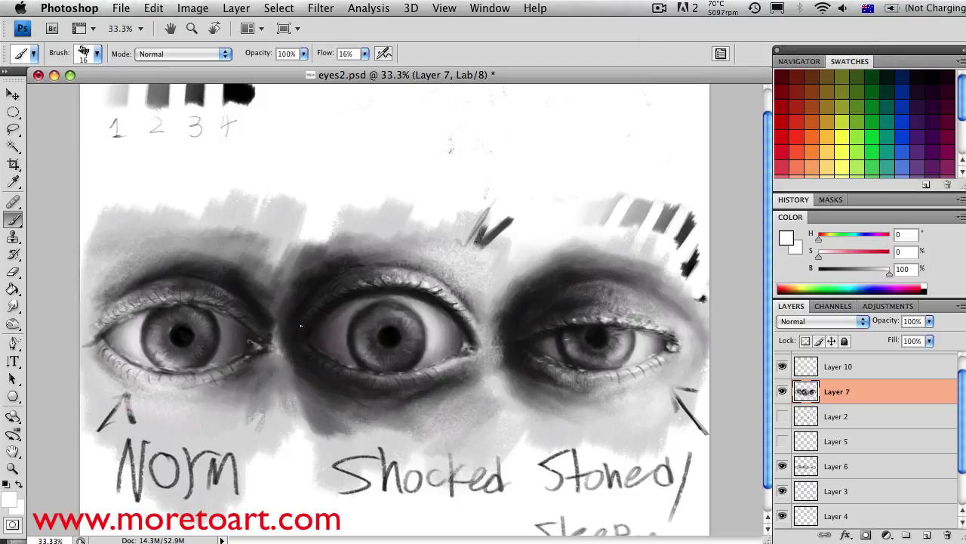
{"action": "key", "text": "x"}
{"action": "right_click", "coordinate": [679, 325]}
{"action": "key", "text": "Return"}
- Dab dark marks on the right eye's lid with a 10 px brush
{"action": "key", "text": "alt+bracketright"}
{"action": "key", "text": "alt+bracketleft"}
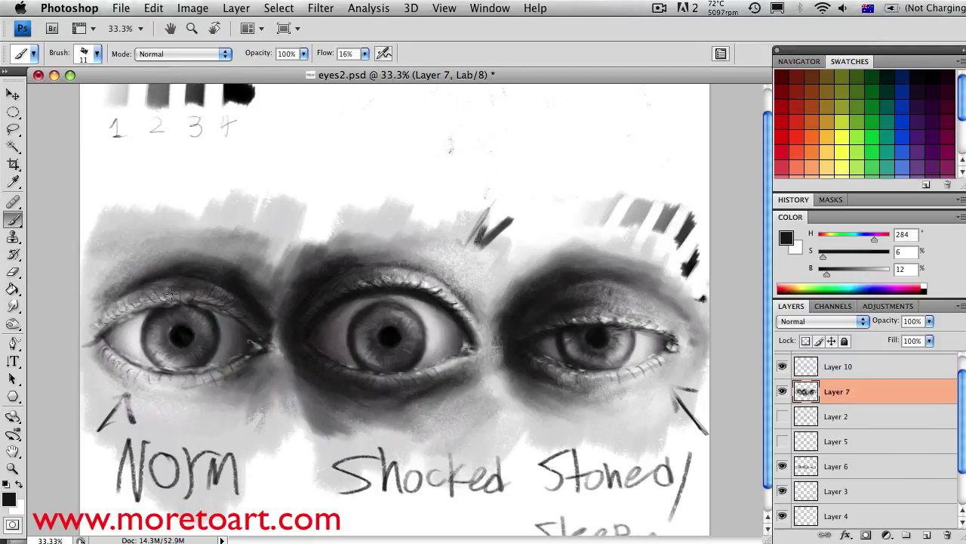
{"action": "left_click", "coordinate": [361, 374], "text": "alt"}
{"action": "right_click", "coordinate": [459, 343]}
{"action": "key", "text": "Return"}
{"action": "left_click", "coordinate": [446, 280], "text": "alt"}
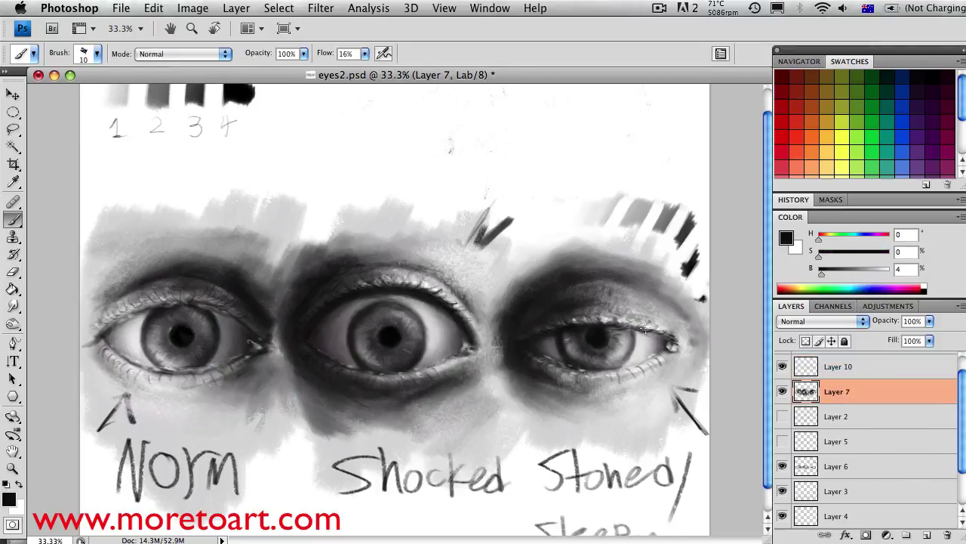
{"action": "left_click", "coordinate": [572, 370], "text": "alt"}
- Add a text box across the top reading 'Lets leave it there'
{"action": "left_click", "coordinate": [13, 361]}
{"action": "left_click_drag", "start_coordinate": [96, 159], "coordinate": [685, 238]}
{"action": "type", "text": "Lets leave it there"}
{"action": "left_click", "coordinate": [837, 421]}
- Return to the brush, shrink it to 10 px, and sample a dark tone
{"action": "key", "text": "b"}
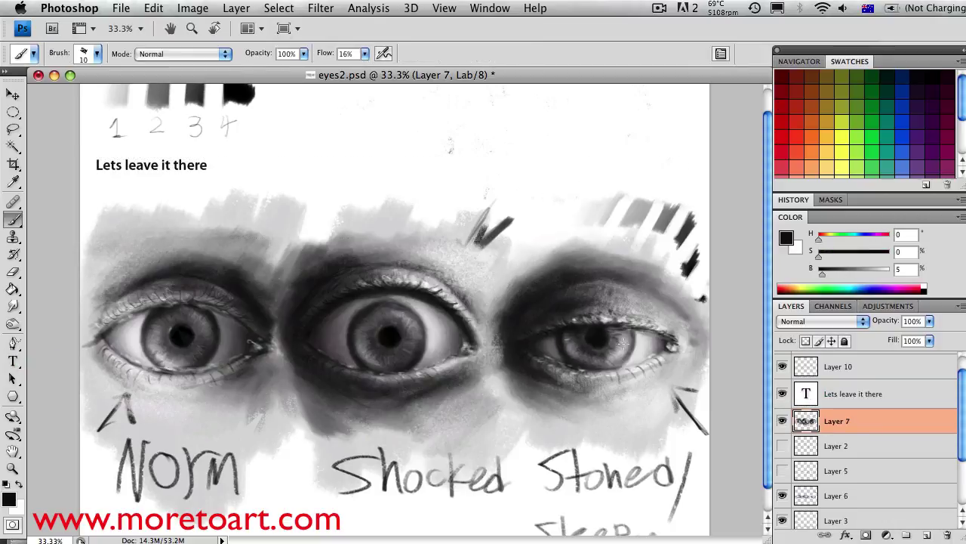
{"action": "left_click", "coordinate": [623, 359], "text": "alt"}
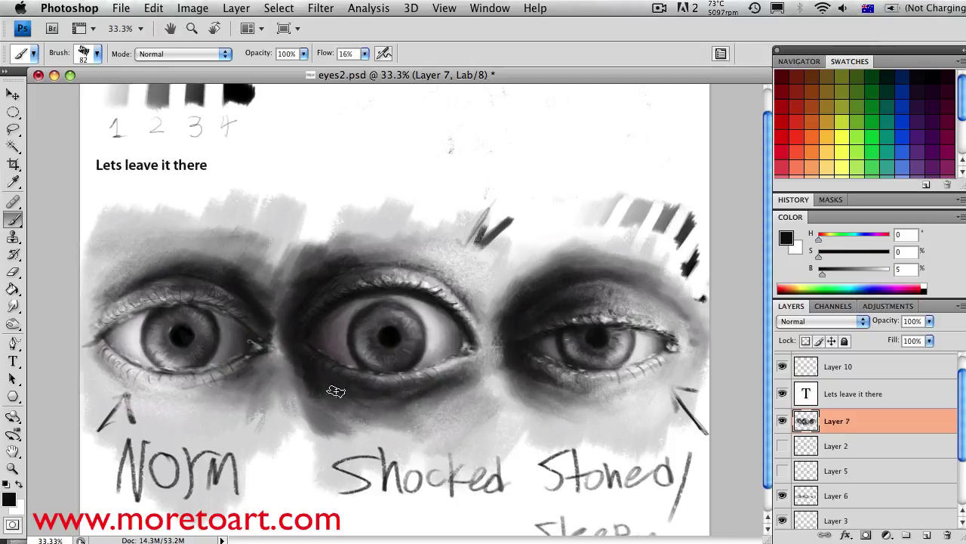
{"action": "right_click", "coordinate": [411, 352]}
{"action": "key", "text": "Escape"}
{"action": "key", "text": "bracketleft"}
{"action": "left_click", "coordinate": [412, 370], "text": "alt"}
- Sample near-black and dark tones from the right eye's brow and lashes
{"action": "left_click", "coordinate": [609, 278], "text": "alt"}
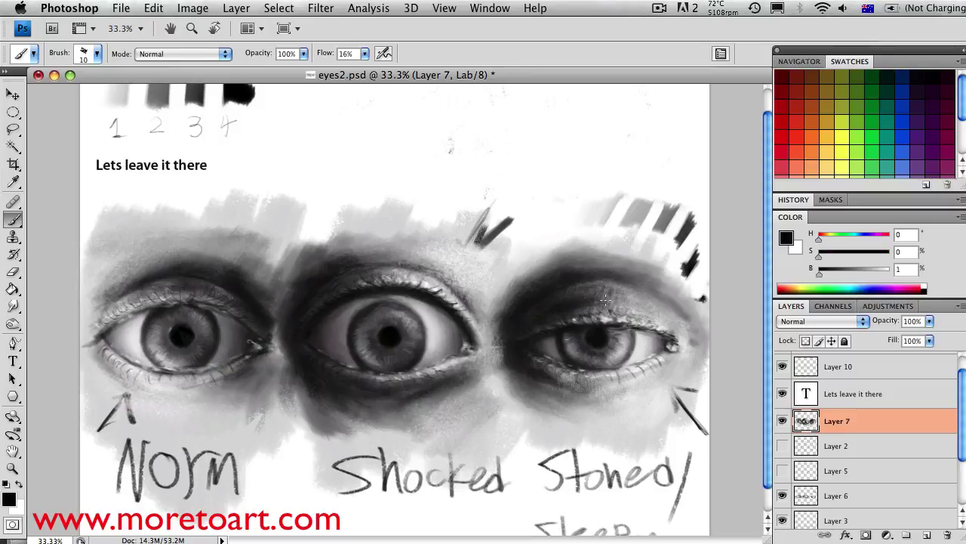
{"action": "left_click", "coordinate": [610, 309], "text": "alt"}
{"action": "left_click", "coordinate": [627, 319], "text": "alt"}
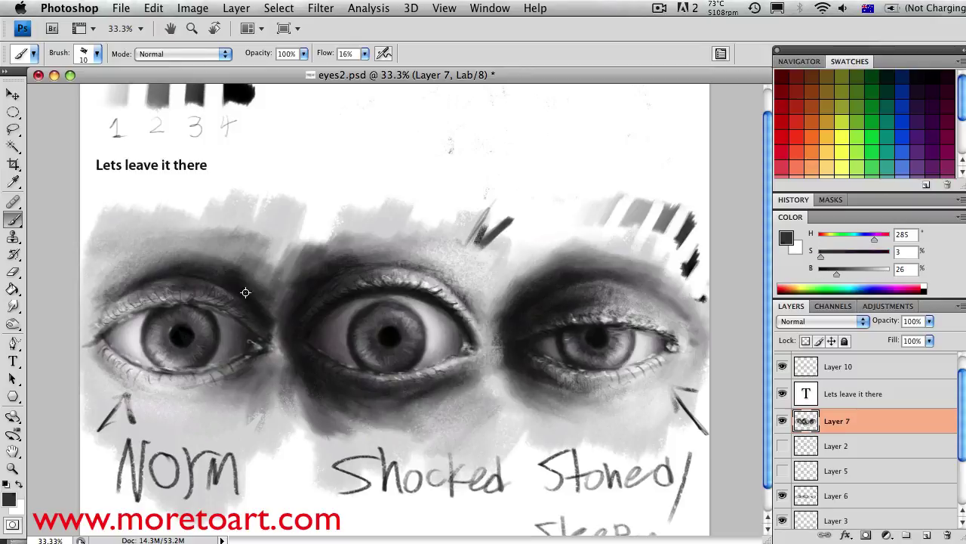
{"action": "left_click", "coordinate": [285, 290], "text": "alt"}
{"action": "right_click", "coordinate": [286, 290]}
{"action": "key", "text": "Escape"}
{"action": "left_click", "coordinate": [222, 198], "text": "alt"}
- Extend the note with '. Ok now that will do it... i could go on forever and ev.........'
{"action": "key", "text": "t"}
{"action": "left_click", "coordinate": [222, 186]}
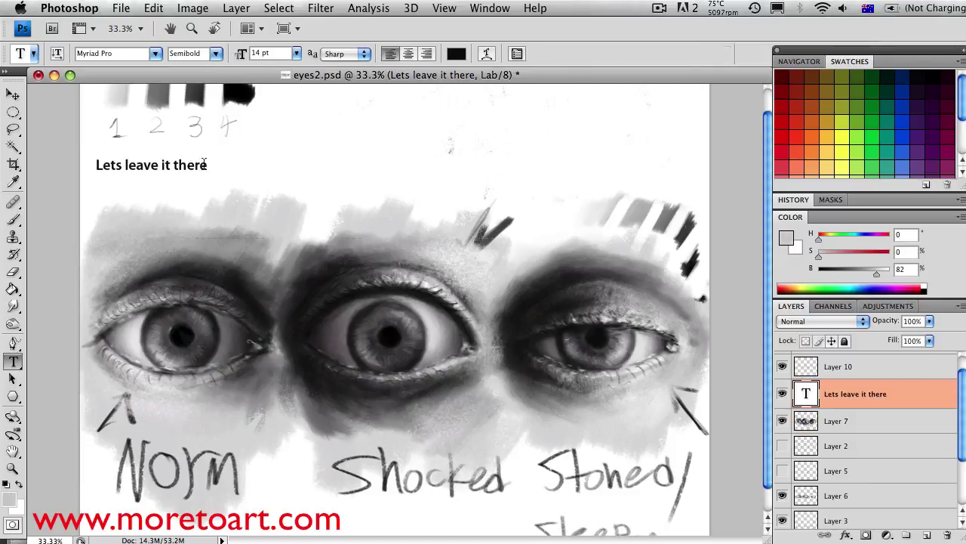
{"action": "type", "text": ". Ok now that will do it... i could go on forever"}
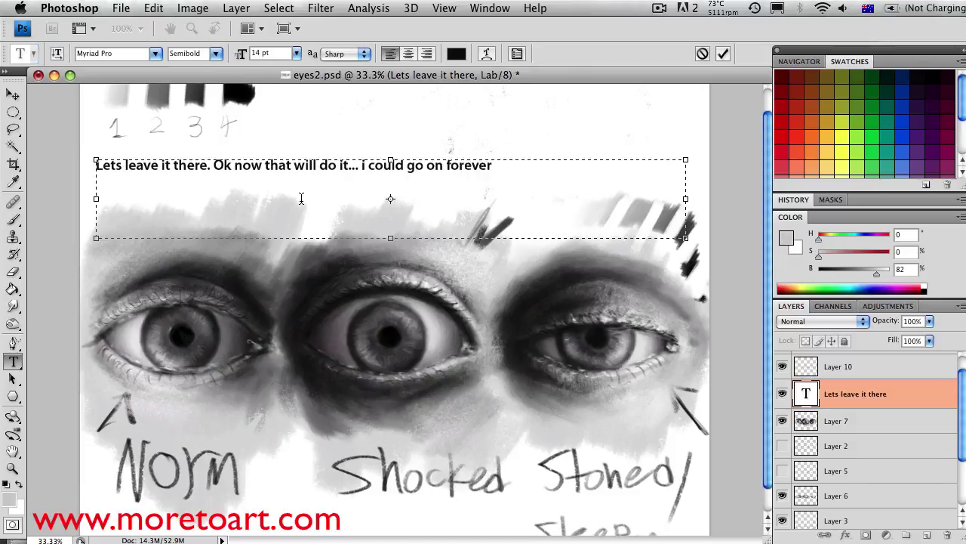
{"action": "type", "text": " and ev........."}
{"action": "key", "text": "KP_Enter"}
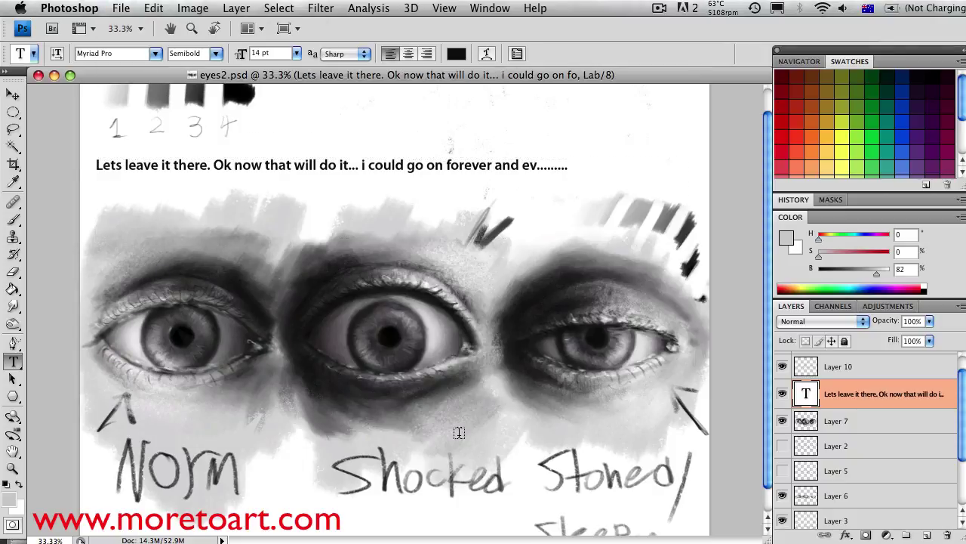
- Select the eye layer and open its layer options to duplicate it
{"action": "key", "text": "super+alt+f"}
{"action": "key", "text": "Return"}
{"action": "key", "text": "Escape"}
{"action": "left_click", "coordinate": [837, 421]}
{"action": "left_click", "coordinate": [783, 421]}
{"action": "left_click", "coordinate": [783, 420]}
{"action": "right_click", "coordinate": [831, 366]}
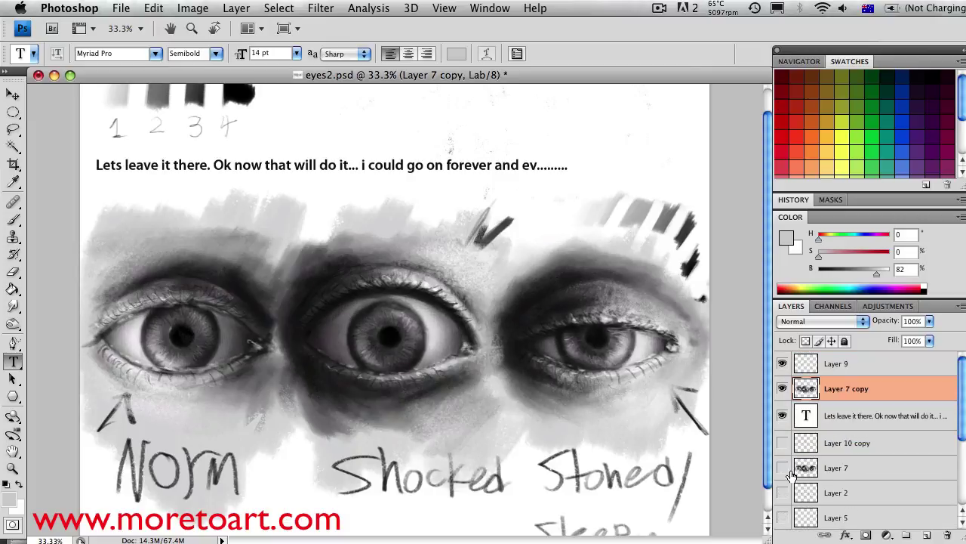
- Apply Smart Sharpen (57%, 0.9 px radius) to the duplicated eyes
{"action": "left_click", "coordinate": [320, 8]}
{"action": "left_click", "coordinate": [529, 265]}
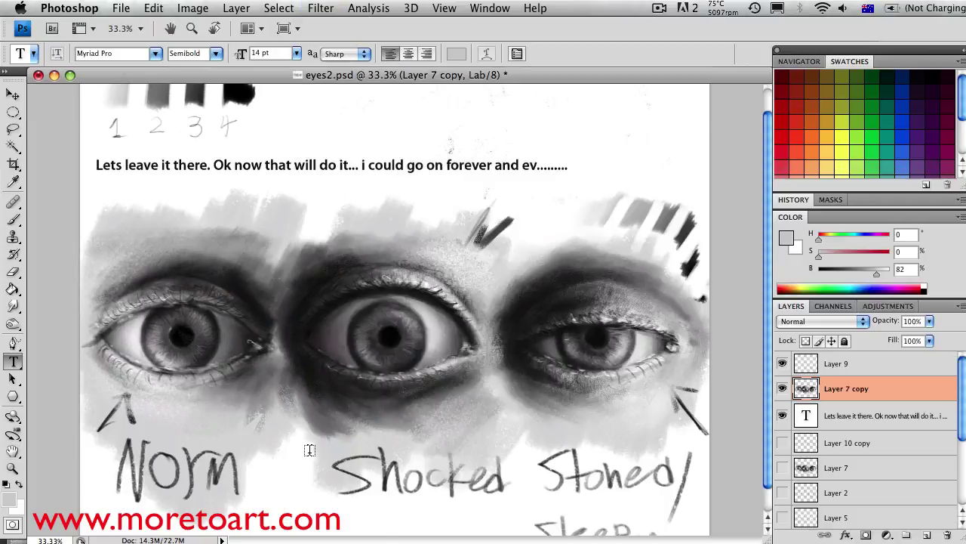
{"action": "key", "text": "super+1"}
{"action": "key", "text": "super+minus"}
{"action": "key", "text": "super+minus"}
{"action": "key", "text": "super+minus"}
{"action": "key", "text": "super+plus"}
{"action": "key", "text": "super+plus"}
{"action": "key", "text": "super+plus"}
{"action": "key", "text": "super+minus"}
{"action": "key", "text": "super+minus"}
{"action": "key", "text": "super+minus"}
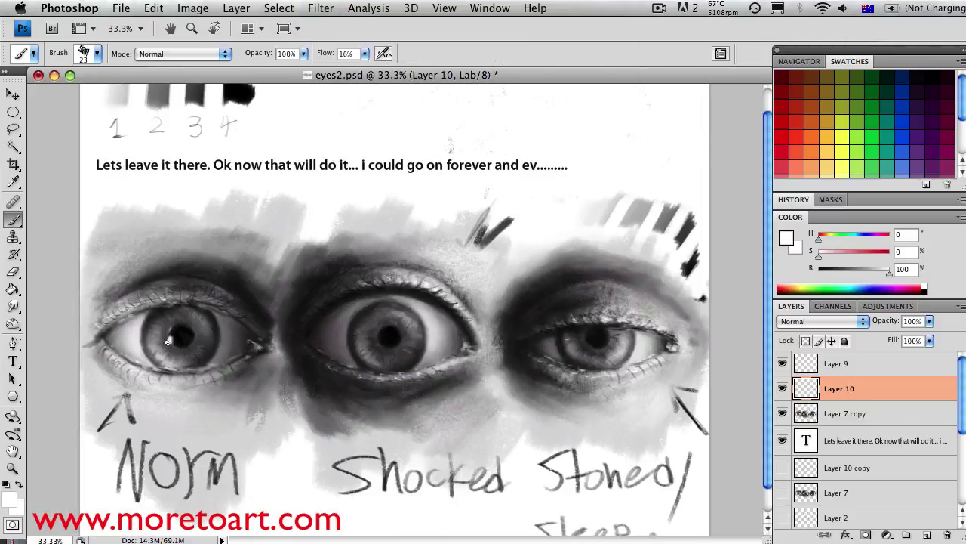
- Brighten the left, middle and right irises with soft white strokes using a 47 px brush
{"action": "right_click", "coordinate": [168, 342]}
{"action": "left_click_drag", "start_coordinate": [215, 366], "coordinate": [225, 366]}
{"action": "key", "text": "Return"}
{"action": "right_click", "coordinate": [164, 342]}
{"action": "key", "text": "Return"}
{"action": "mouse_move", "coordinate": [151, 332]}
{"action": "left_mouse_down"}
{"action": "mouse_move", "coordinate": [171, 359]}
{"action": "mouse_move", "coordinate": [213, 399]}
{"action": "mouse_move", "coordinate": [169, 345]}
{"action": "left_mouse_up"}
{"action": "key", "text": "super+z"}
{"action": "left_click_drag", "start_coordinate": [413, 330], "coordinate": [444, 340]}
{"action": "left_click_drag", "start_coordinate": [618, 345], "coordinate": [641, 350]}
{"action": "left_click_drag", "start_coordinate": [136, 332], "coordinate": [160, 351]}
{"action": "key", "text": "super+z"}
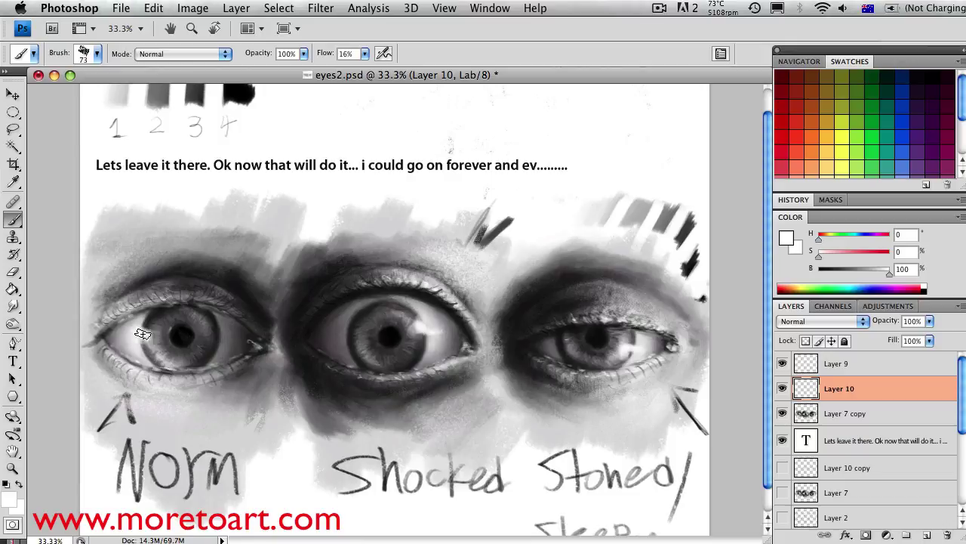
- Sample dark grey tones and erase stray strokes around the eyes, resizing the eraser to 20 and 90
{"action": "key", "text": "e"}
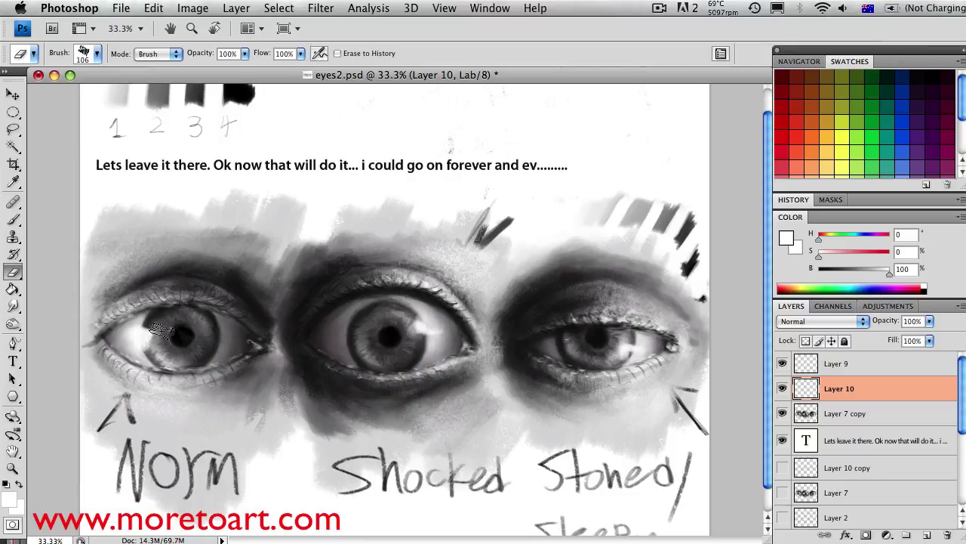
{"action": "key", "text": "b"}
{"action": "left_click", "coordinate": [120, 332], "text": "alt"}
{"action": "left_click", "coordinate": [120, 332], "text": "alt"}
{"action": "key", "text": "super+z"}
{"action": "left_click", "coordinate": [120, 332], "text": "alt"}
{"action": "key", "text": "e"}
{"action": "key", "text": "bracketleft"}
{"action": "key", "text": "bracketleft"}
{"action": "key", "text": "bracketleft"}
{"action": "key", "text": "bracketleft"}
{"action": "key", "text": "bracketleft"}
{"action": "key", "text": "bracketleft"}
{"action": "key", "text": "bracketleft"}
{"action": "key", "text": "bracketleft"}
{"action": "key", "text": "bracketleft"}
{"action": "key", "text": "super+z"}
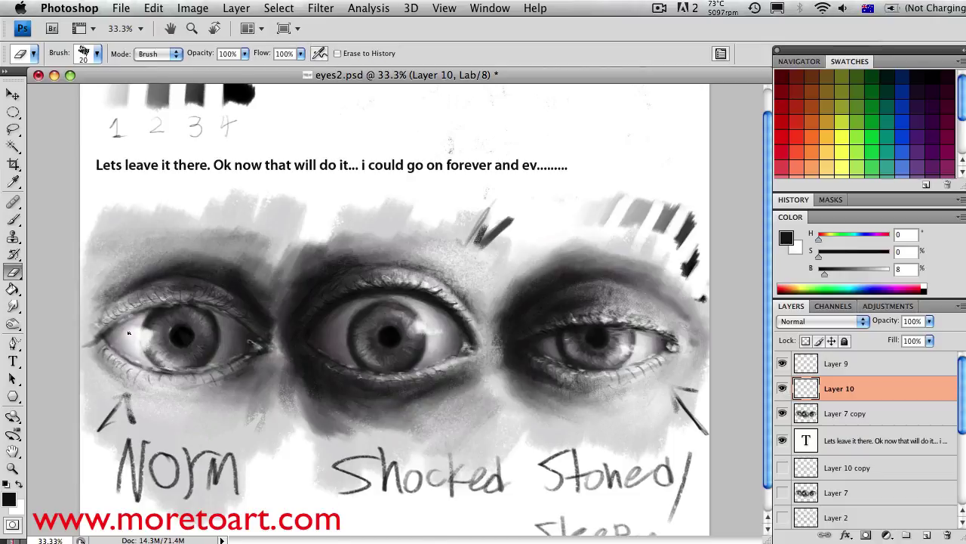
{"action": "key", "text": "bracketright"}
{"action": "key", "text": "bracketright"}
{"action": "key", "text": "bracketright"}
{"action": "key", "text": "bracketright"}
{"action": "key", "text": "bracketright"}
{"action": "key", "text": "bracketright"}
{"action": "key", "text": "bracketright"}
- Make white the paint colour and merge Layer 7 copy down into one eye layer
{"action": "key", "text": "x"}
{"action": "key", "text": "alt+bracketleft"}
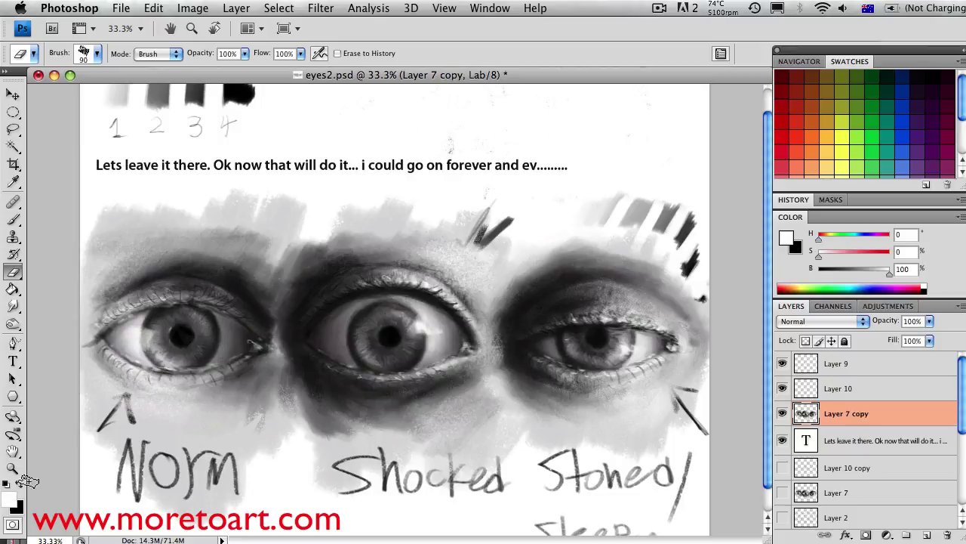
{"action": "key", "text": "b"}
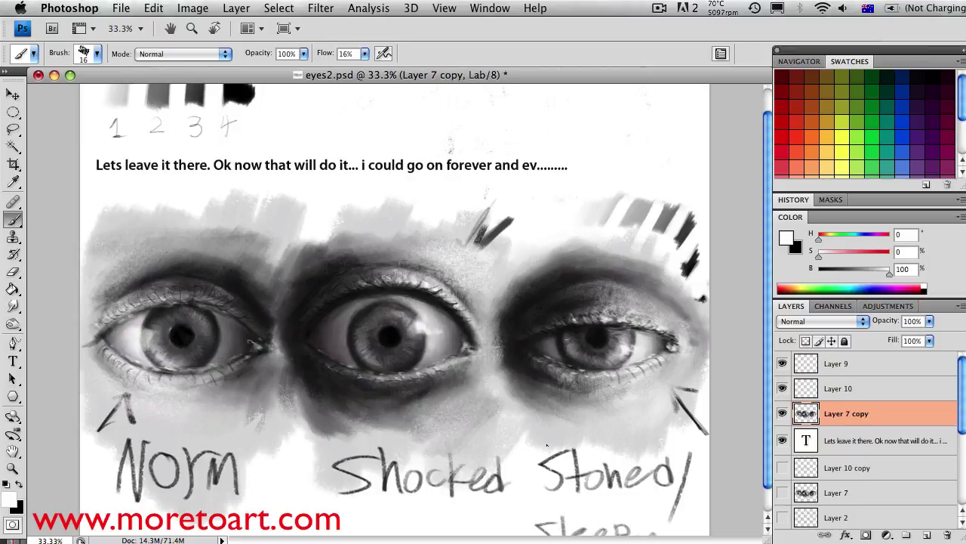
{"action": "key", "text": "ctrl+alt+z"}
{"action": "key", "text": "ctrl+alt+z"}
{"action": "key", "text": "ctrl+alt+z"}
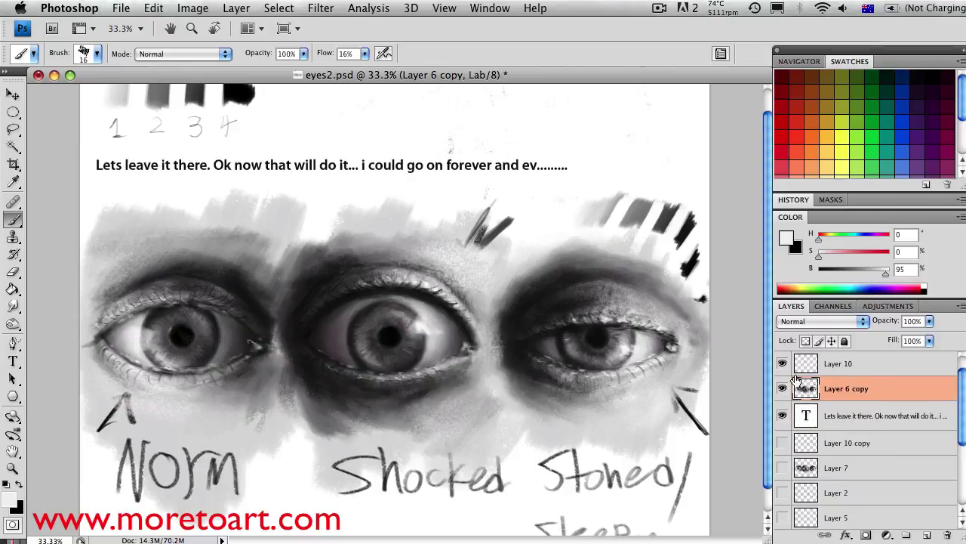
- Paint small light highlights on the middle and left irises, then set the brush size to 66
{"action": "left_click_drag", "start_coordinate": [442, 332], "coordinate": [460, 336]}
{"action": "left_click", "coordinate": [446, 368], "text": "alt"}
{"action": "left_click", "coordinate": [155, 376], "text": "alt"}
{"action": "left_click", "coordinate": [186, 381], "text": "alt"}
{"action": "left_click", "coordinate": [187, 345], "text": "alt"}
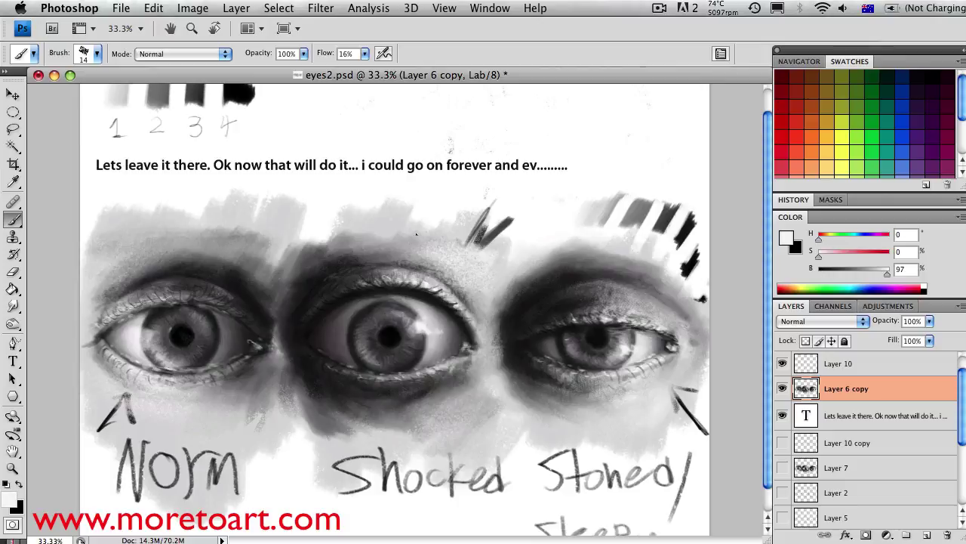
{"action": "right_click", "coordinate": [462, 318]}
{"action": "left_click", "coordinate": [431, 321]}
{"action": "left_click", "coordinate": [701, 269], "text": "alt"}
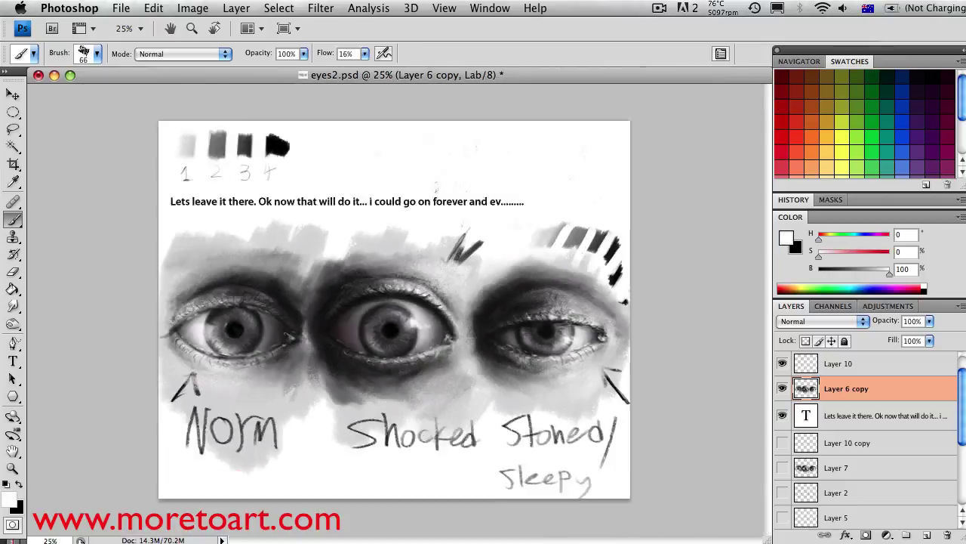